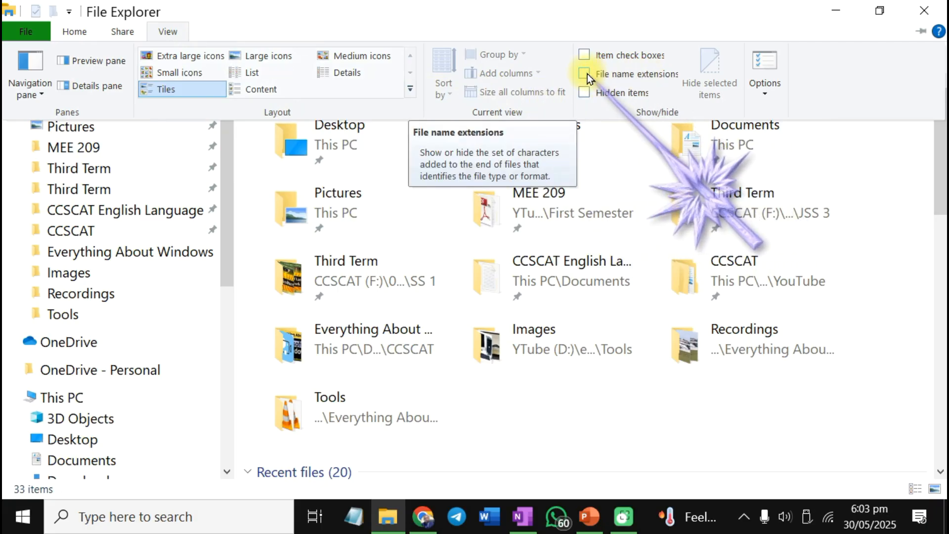
Turn on File name extensions from the View tab.
click(584, 74)
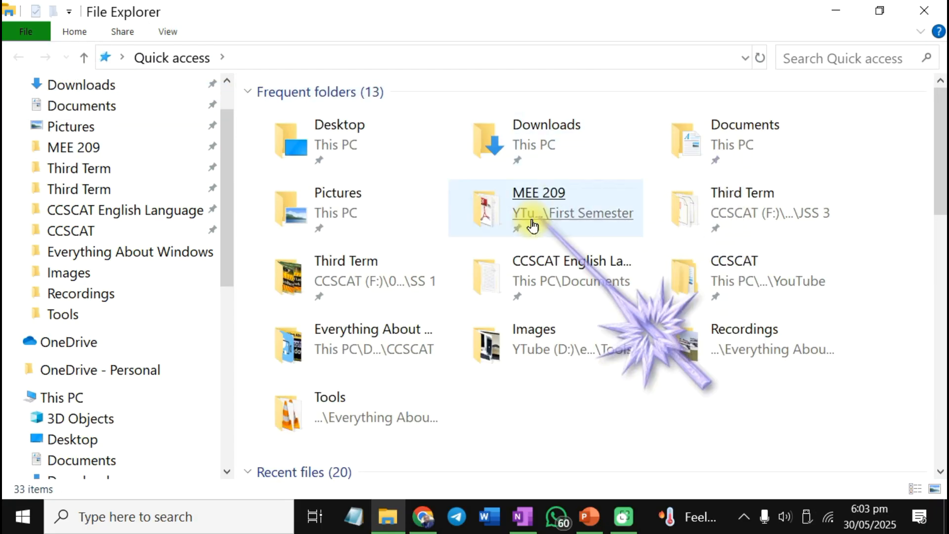
click(169, 30)
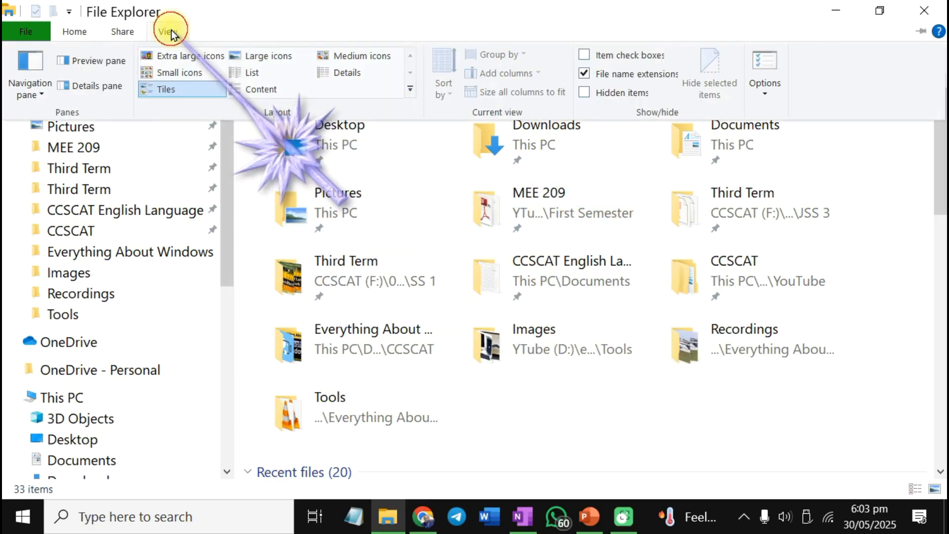
scroll(586, 430, down, 7)
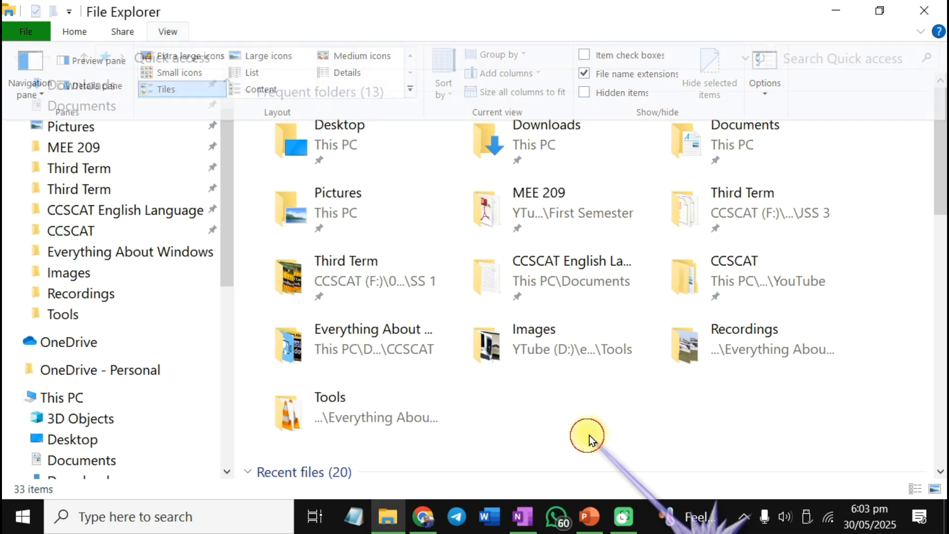
Browse recent files such as Beginning.mp4, Down Arrow - red.mp4 and We Are Women of Faith.
click(592, 427)
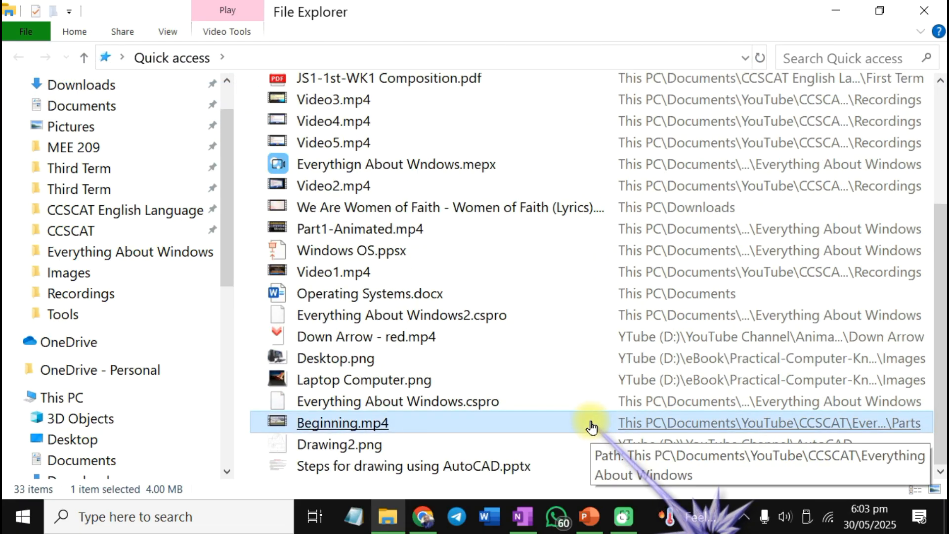
click(426, 348)
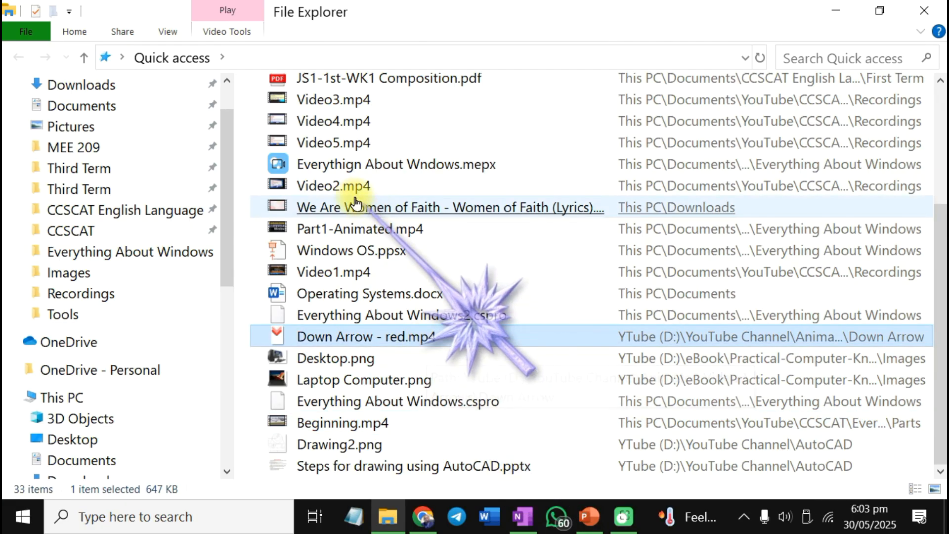
click(424, 209)
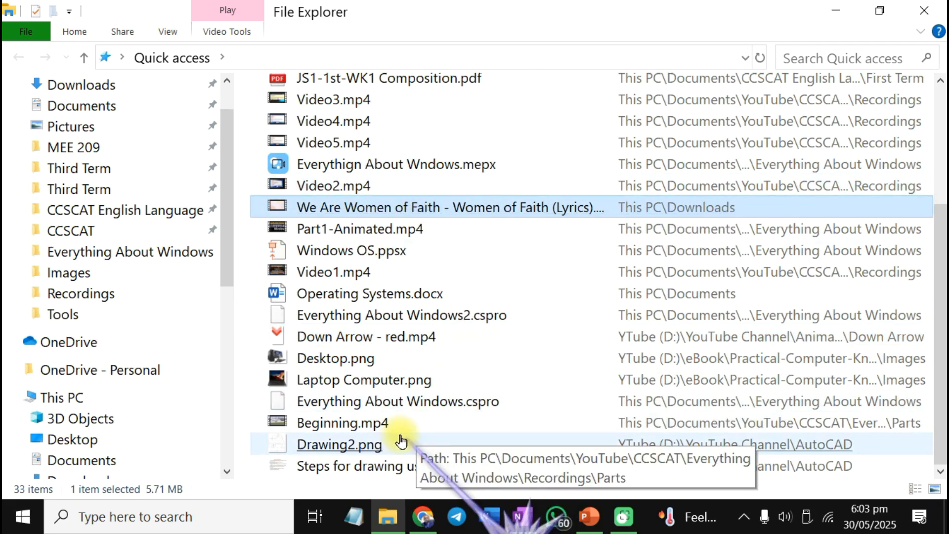
scroll(465, 393, up, 8)
scroll(469, 390, down, 3)
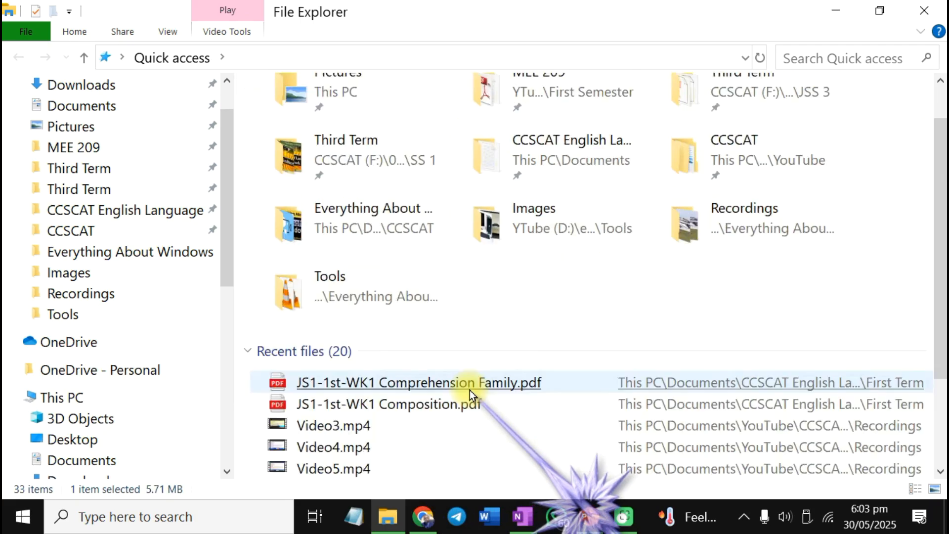
scroll(467, 380, up, 3)
Open the Documents folder and scroll through its Corel and Zoom folders.
double_click(739, 138)
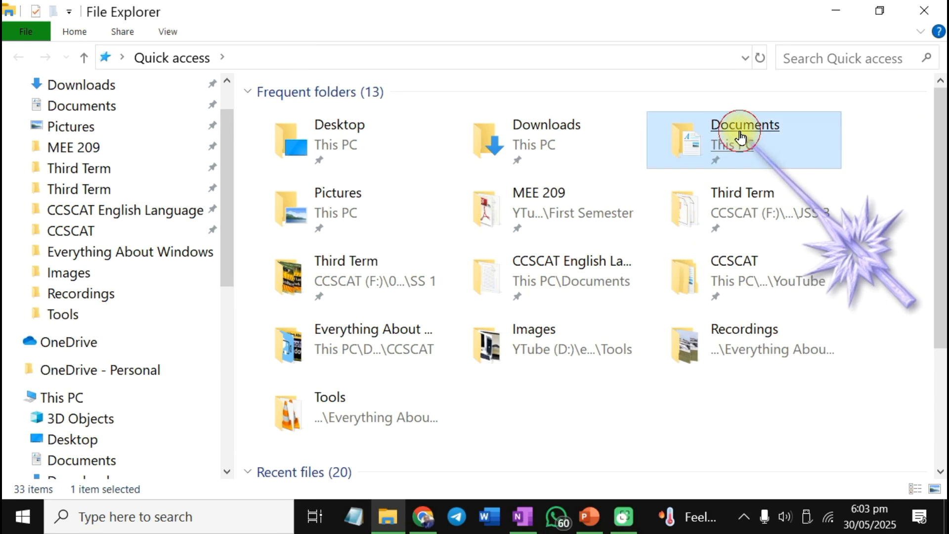
click(587, 295)
scroll(588, 292, down, 3)
scroll(588, 292, down, 6)
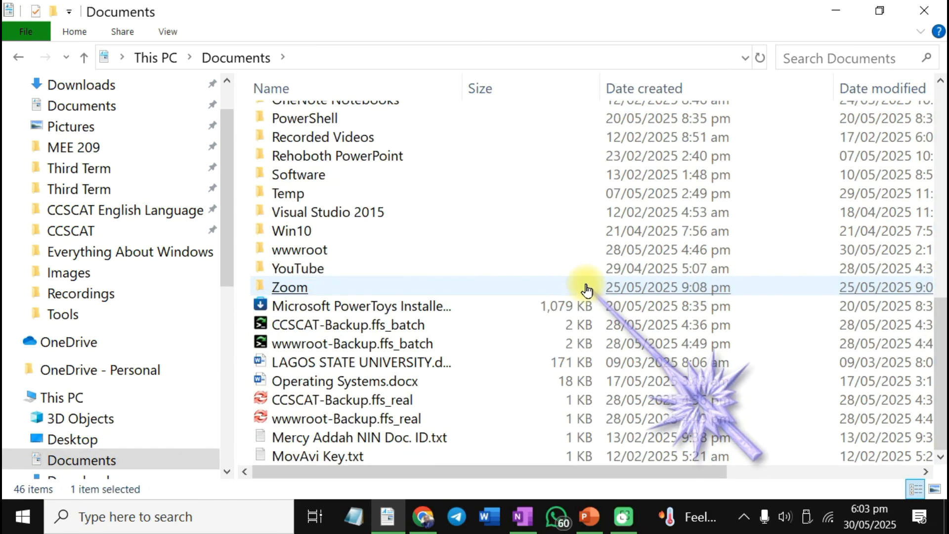
click(585, 287)
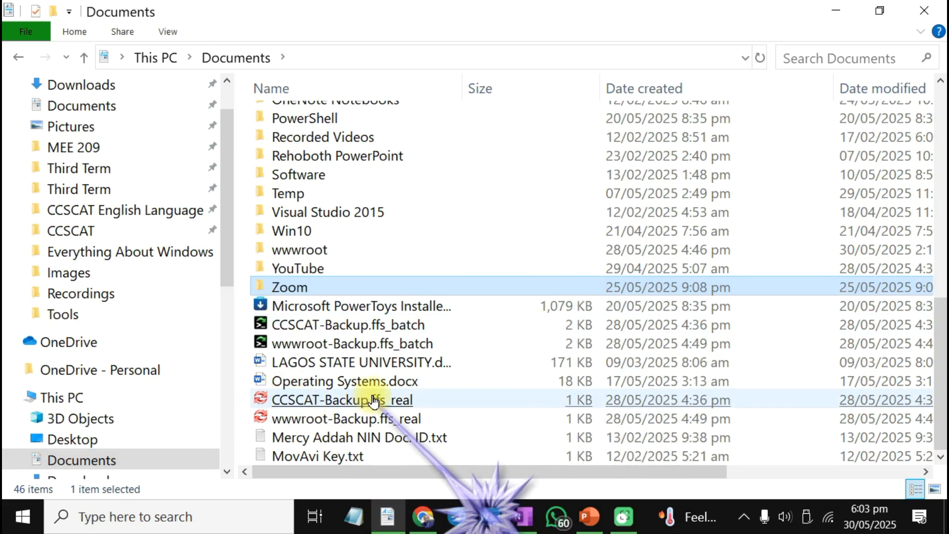
Open the Properties of Operating Systems.docx.
click(420, 389)
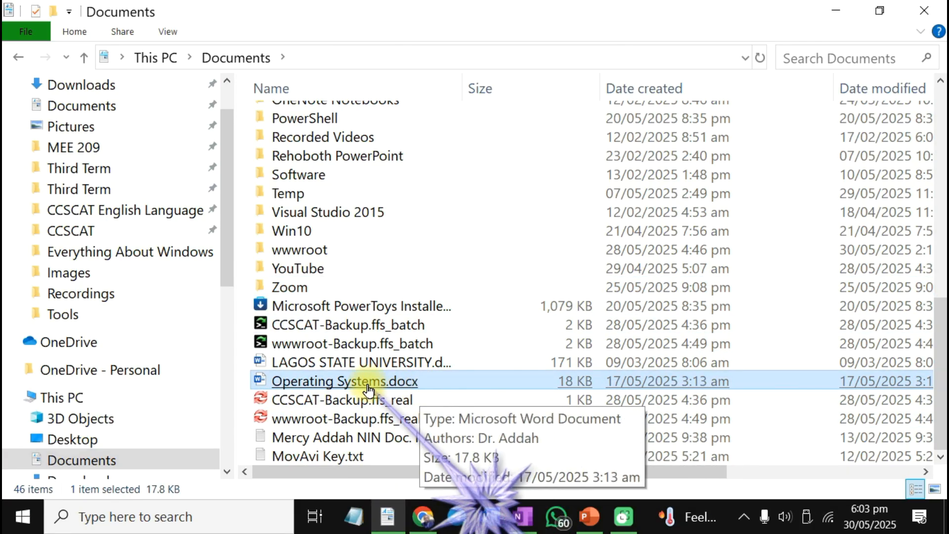
right_click(394, 382)
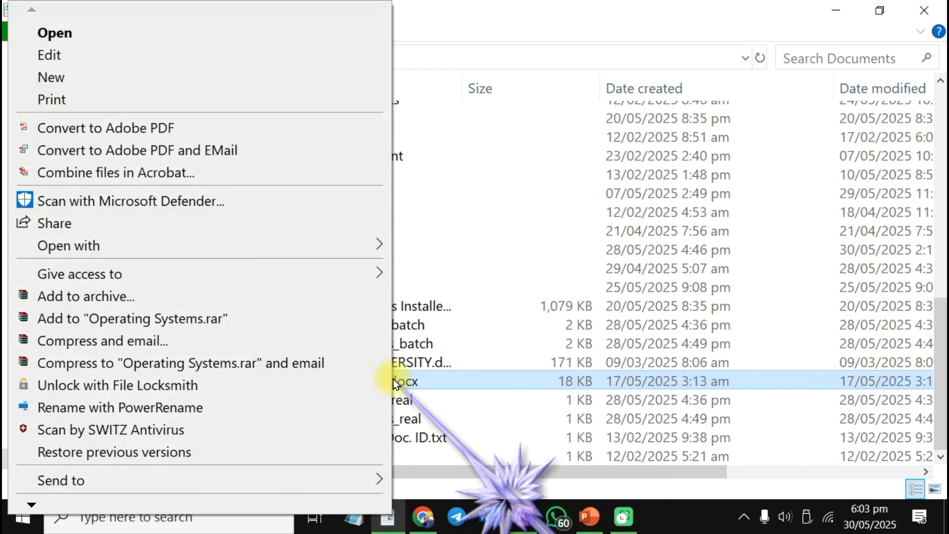
mouse_move(34, 502)
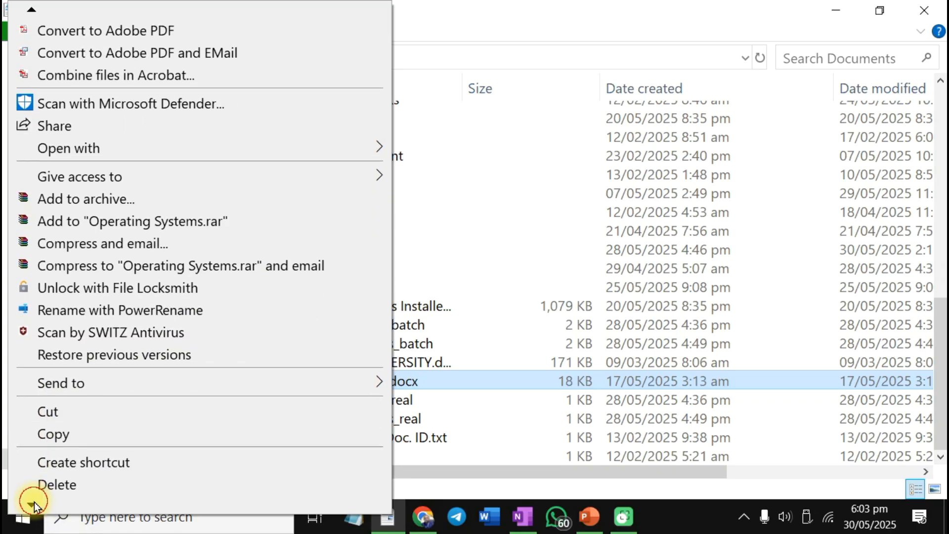
click(82, 469)
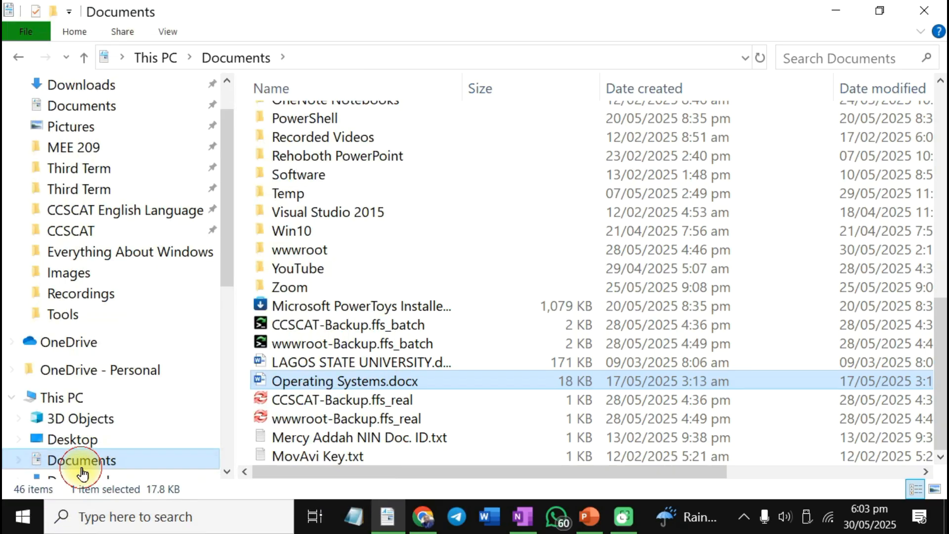
Review Operating Systems.docx as a 17.8 KB Word Document (.docx), then cancel the dialog.
drag(755, 61, 558, 79)
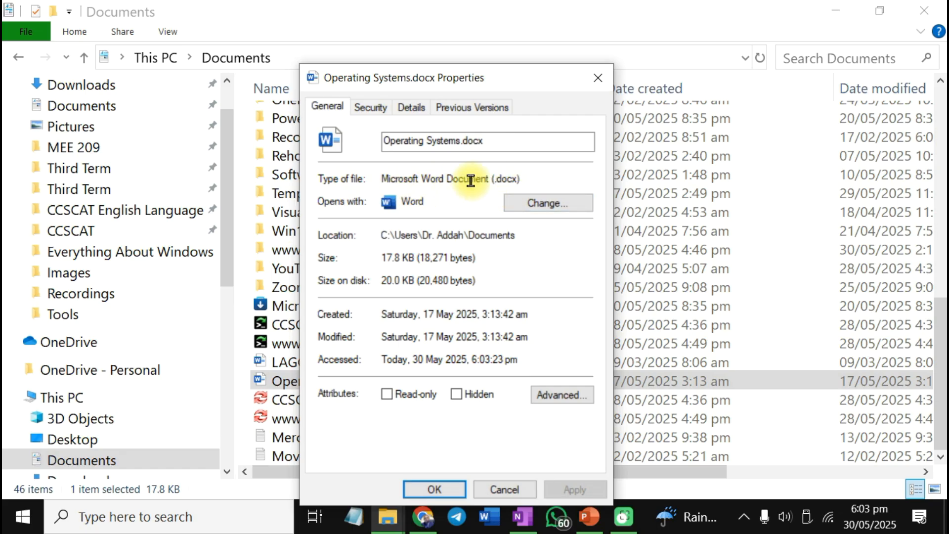
drag(525, 177, 439, 178)
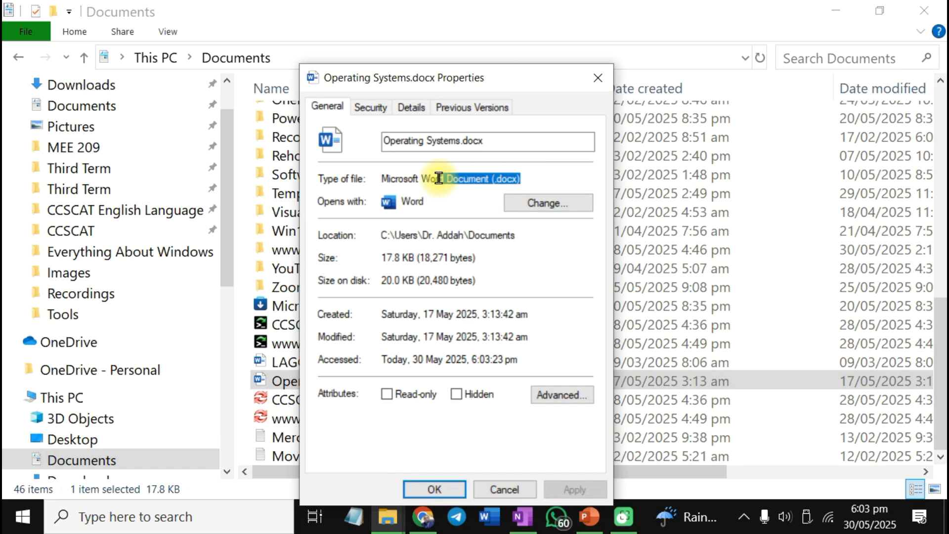
click(493, 182)
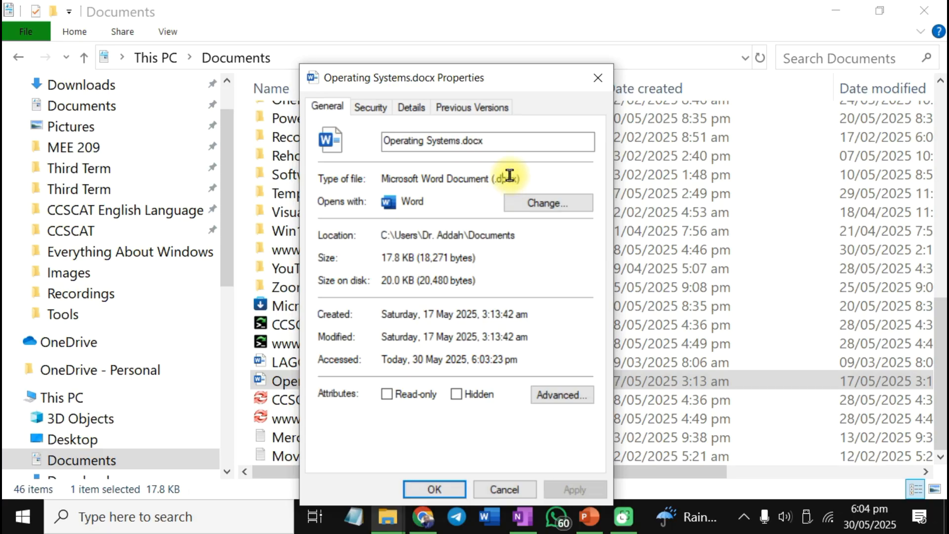
click(510, 487)
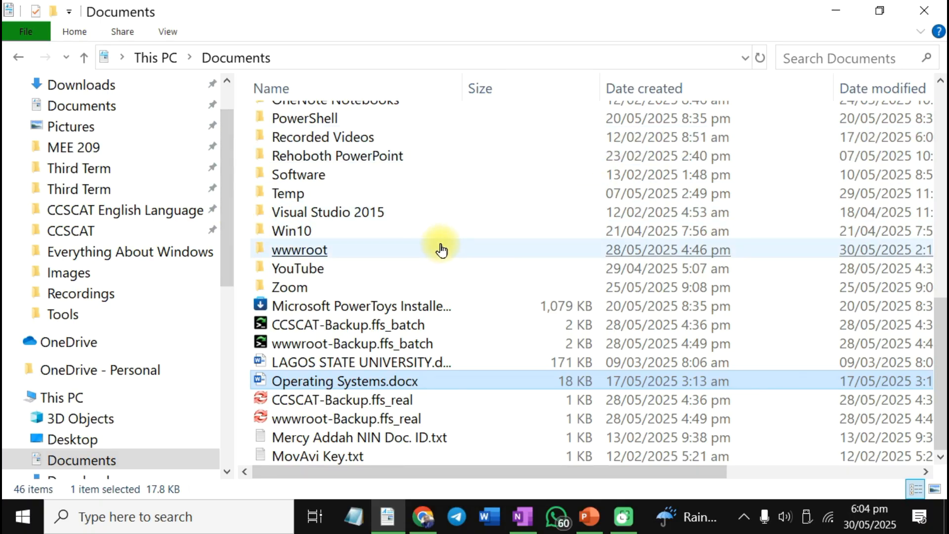
Switch to the Downloads folder.
scroll(445, 249, up, 2)
click(475, 227)
scroll(475, 236, down, 2)
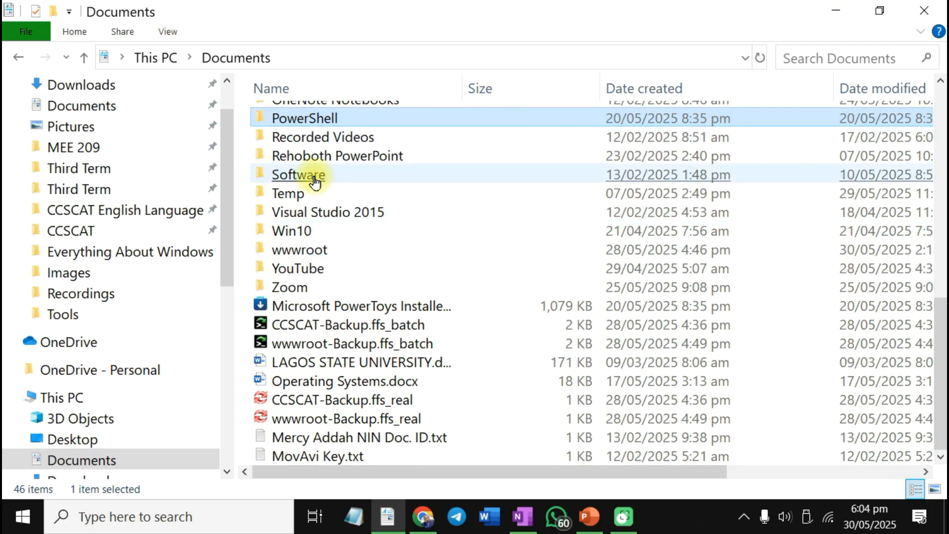
click(113, 89)
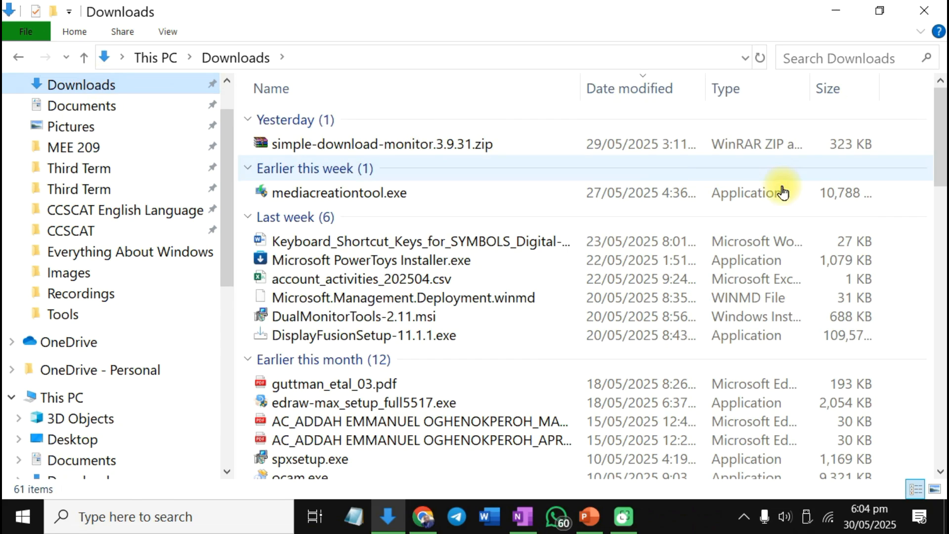
Check the Properties of We Are Women of Faith (Lyrics).mp4, a 5.71 MB MP4 File, then close them.
scroll(771, 124, down, 5)
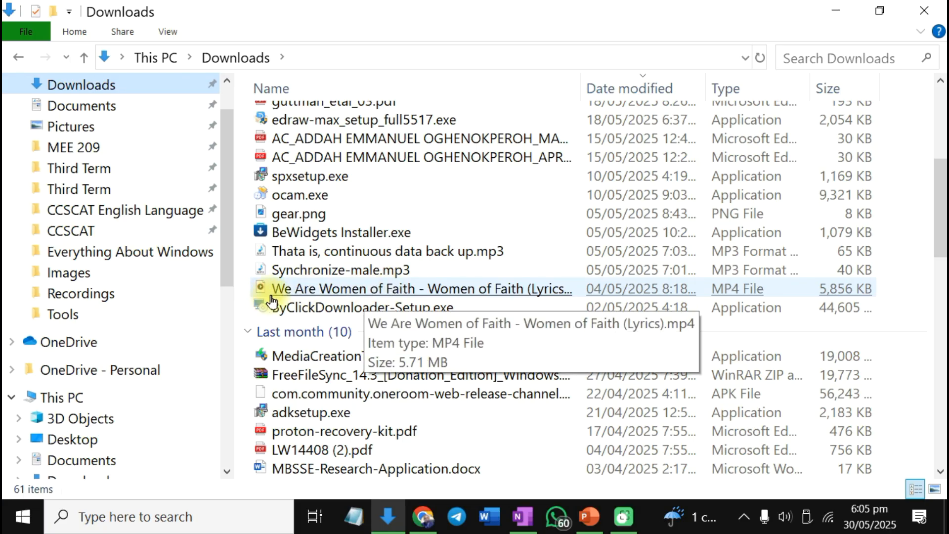
click(409, 291)
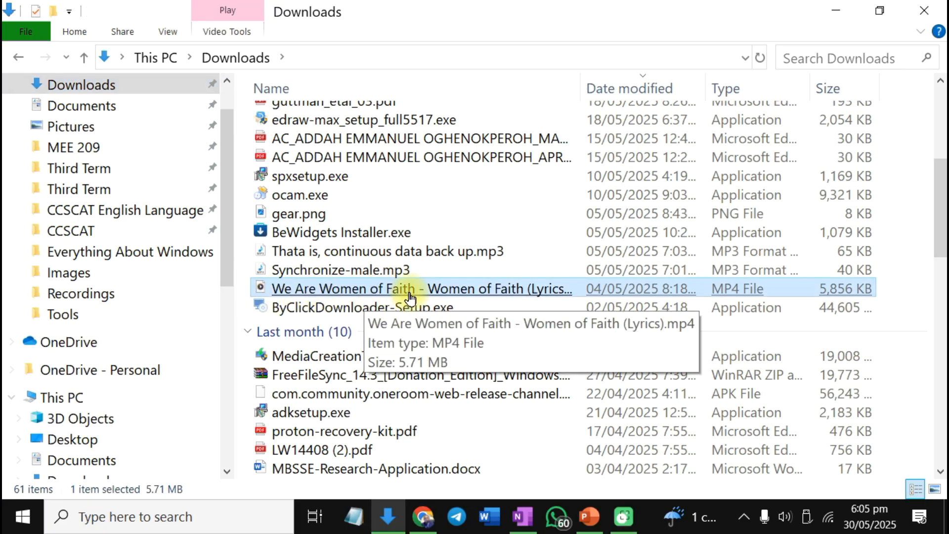
right_click(287, 291)
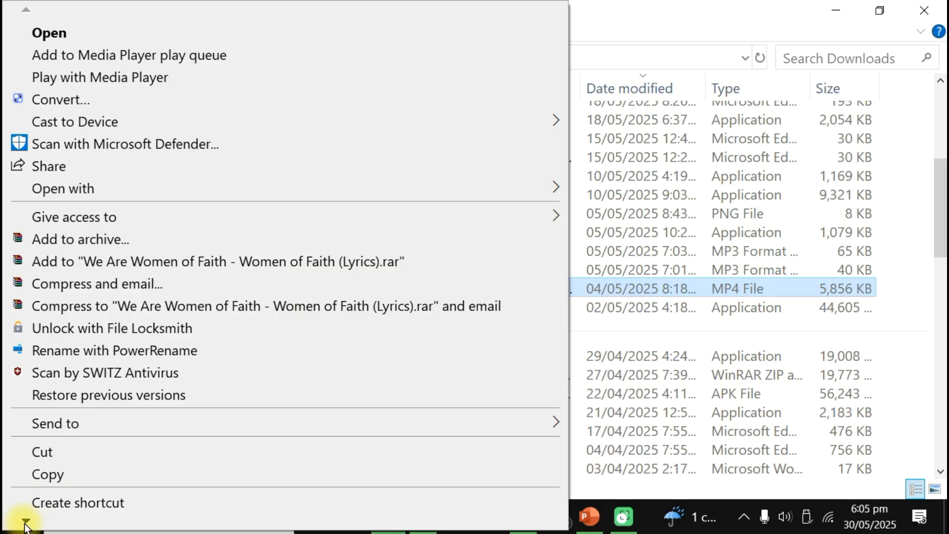
click(26, 523)
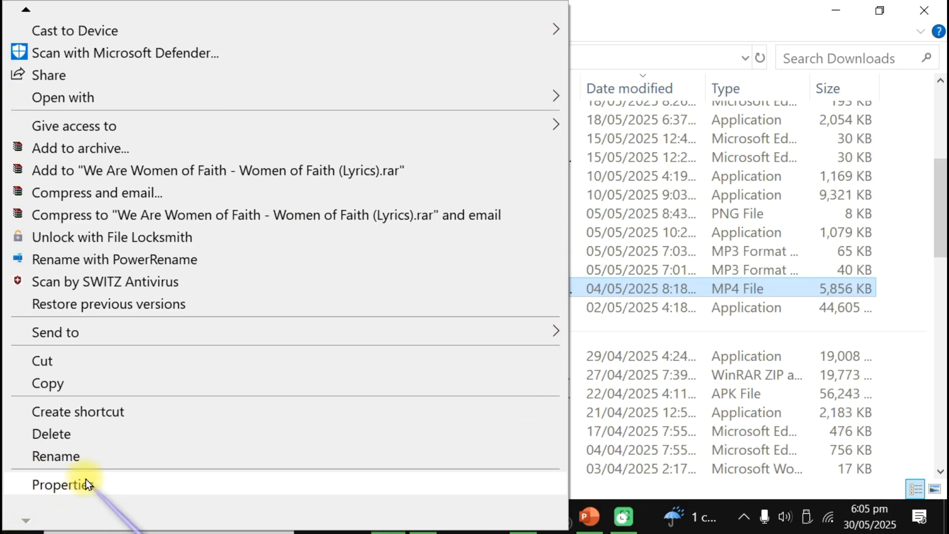
click(85, 480)
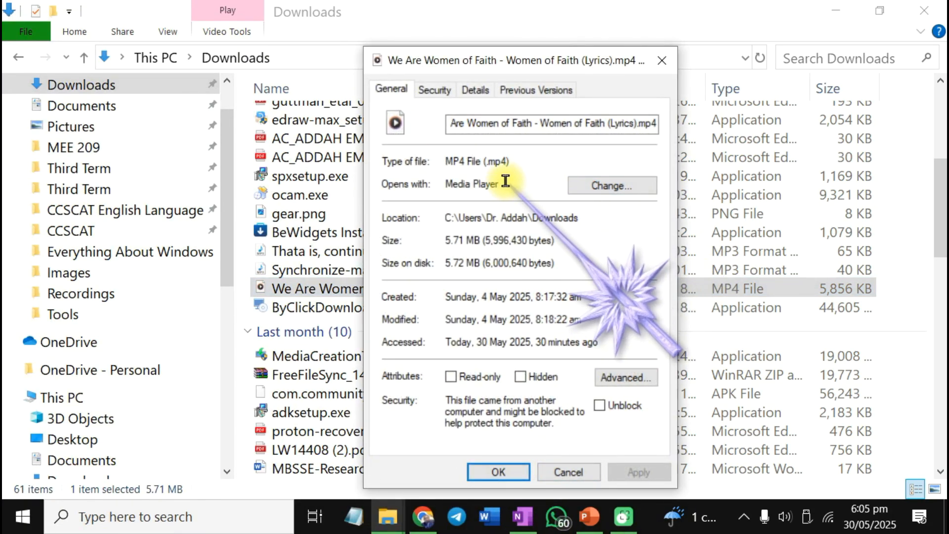
drag(548, 59, 457, 34)
click(571, 35)
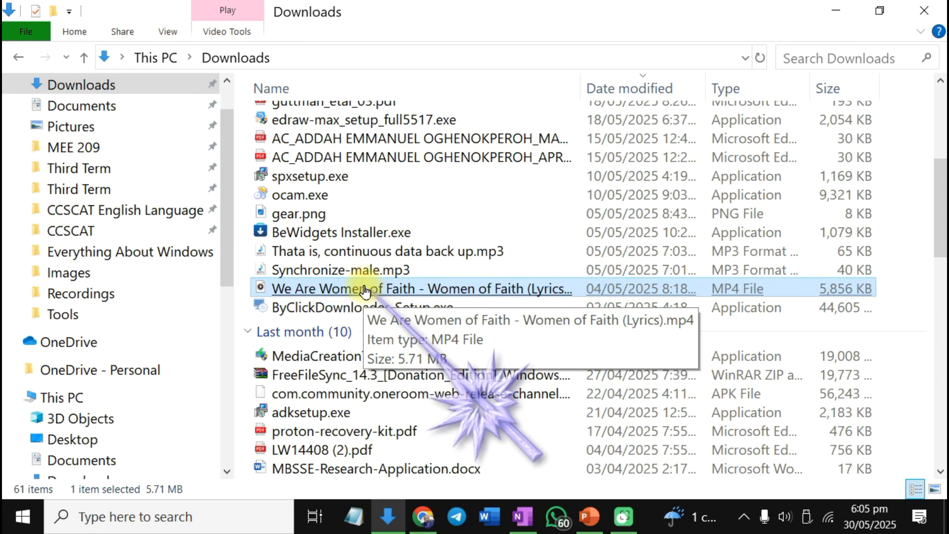
double_click(363, 289)
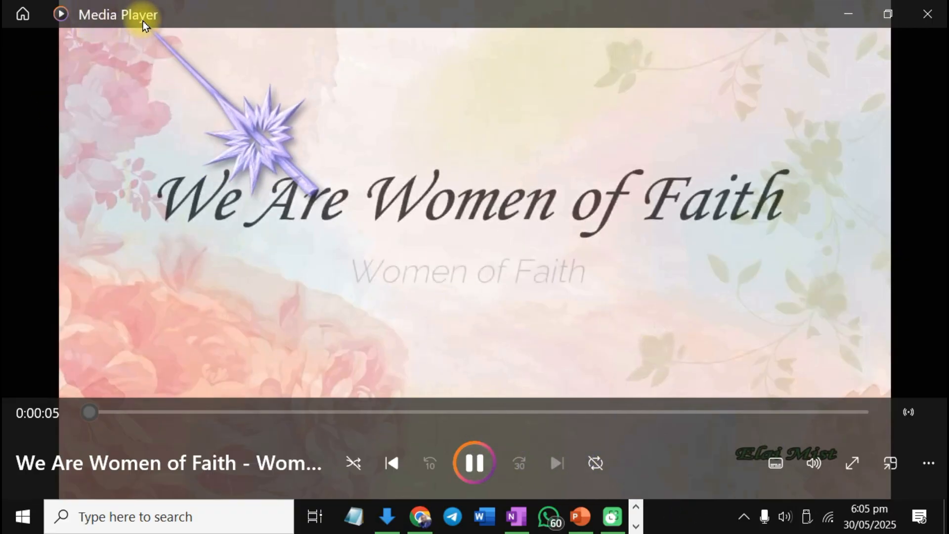
click(927, 13)
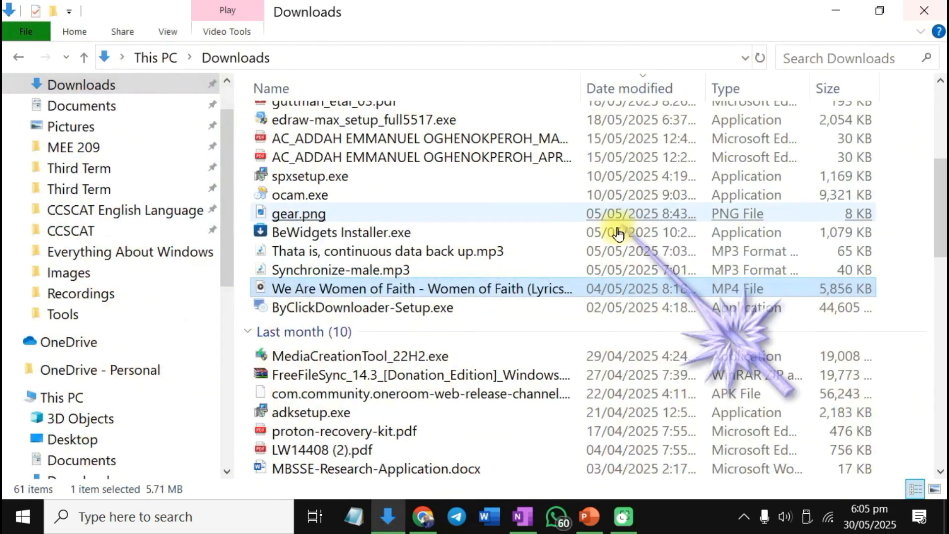
Show the Open with app list for the We Are Women of Faith MP4.
click(405, 329)
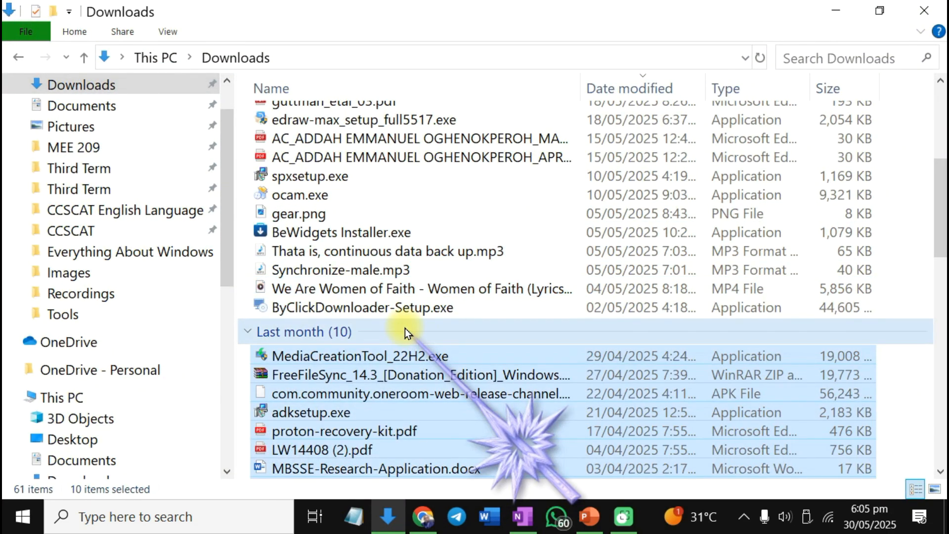
right_click(394, 287)
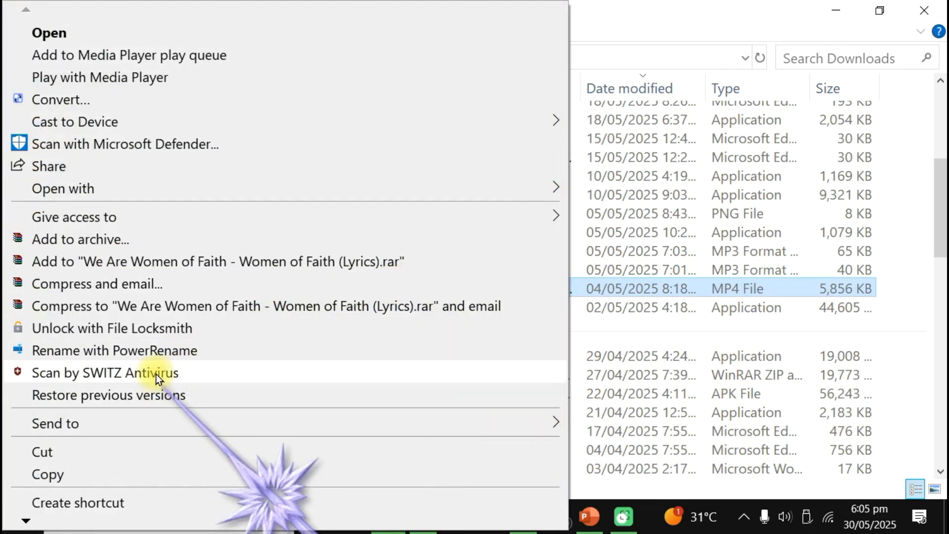
mouse_move(225, 185)
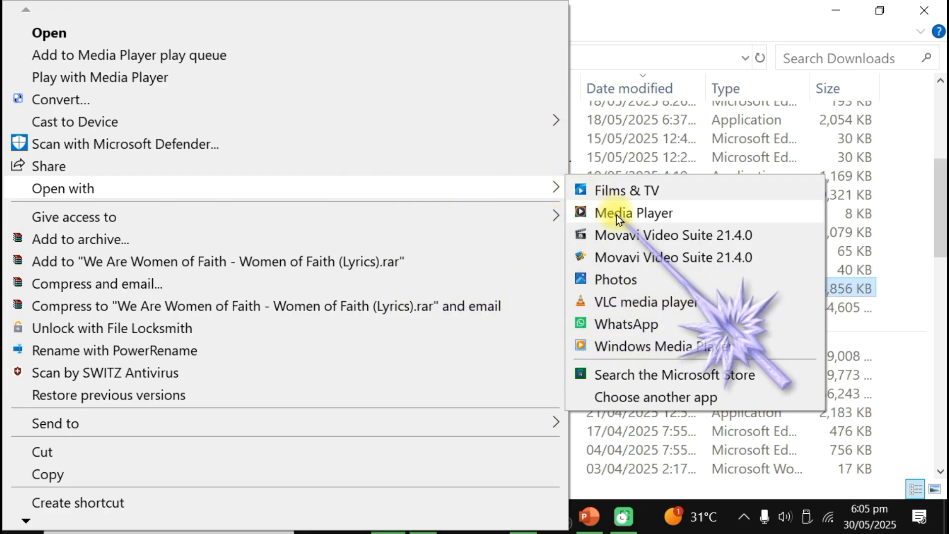
Choose VLC media player and always use it to open .mp4 files.
click(644, 403)
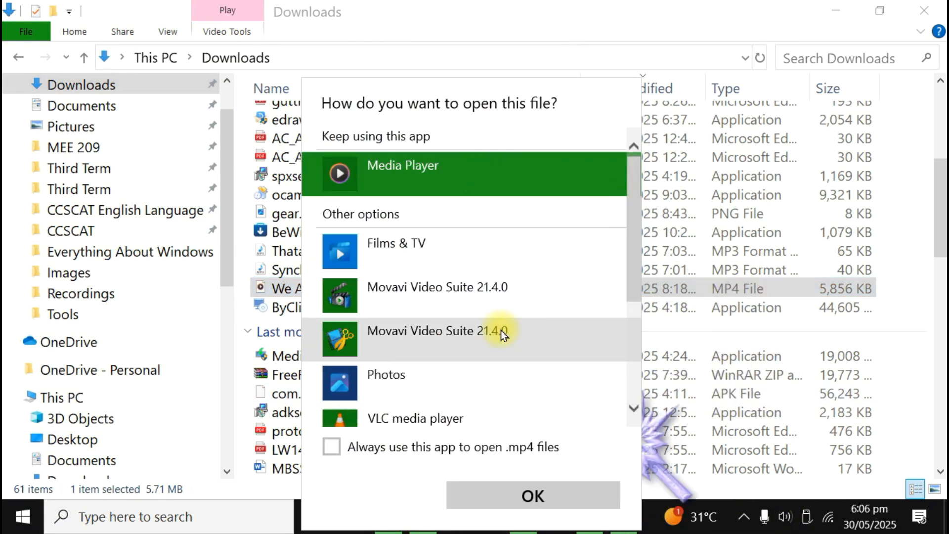
scroll(473, 339, down, 3)
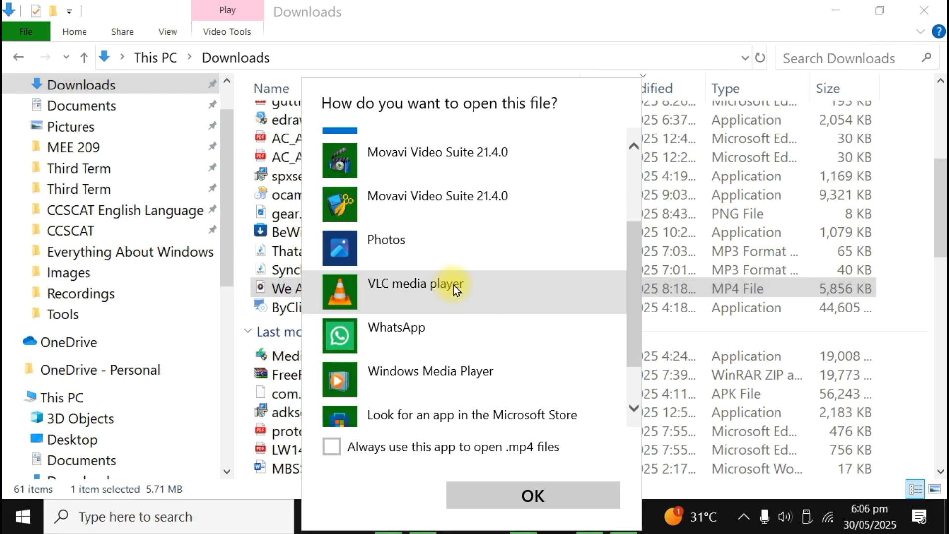
click(454, 286)
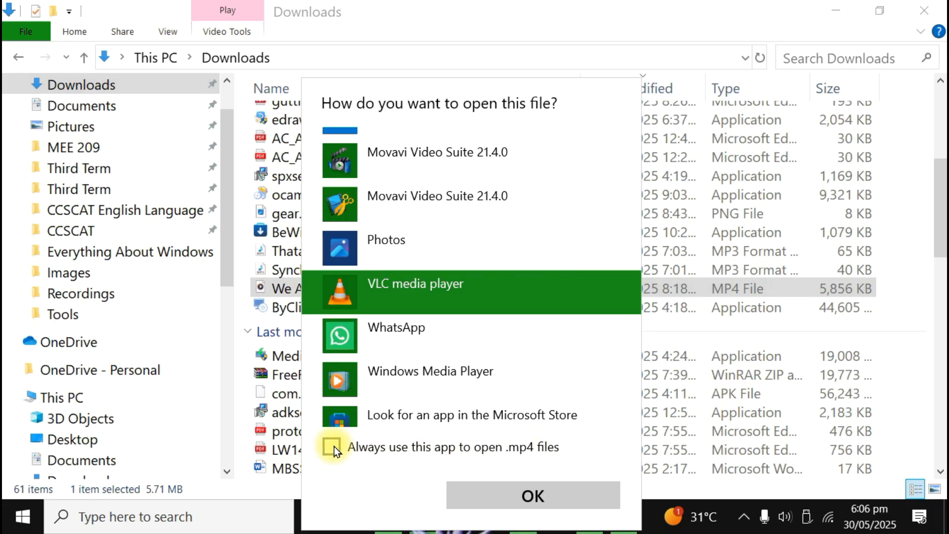
click(535, 494)
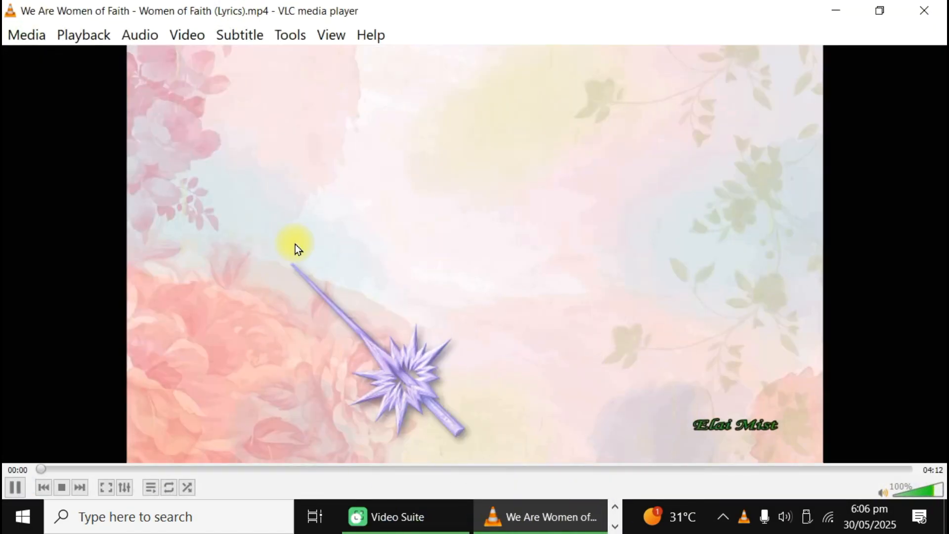
Minimize the playing VLC video, restore it from the taskbar, then close VLC.
click(834, 12)
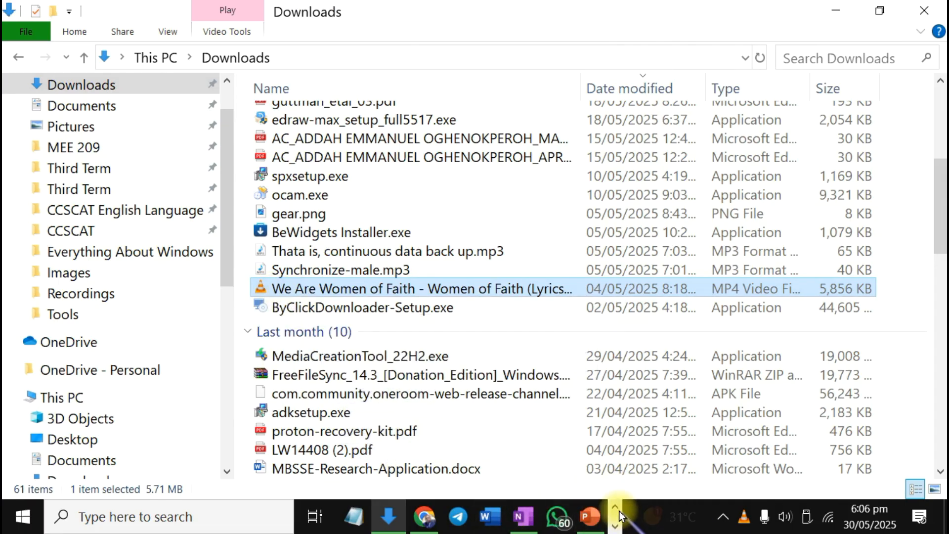
click(616, 526)
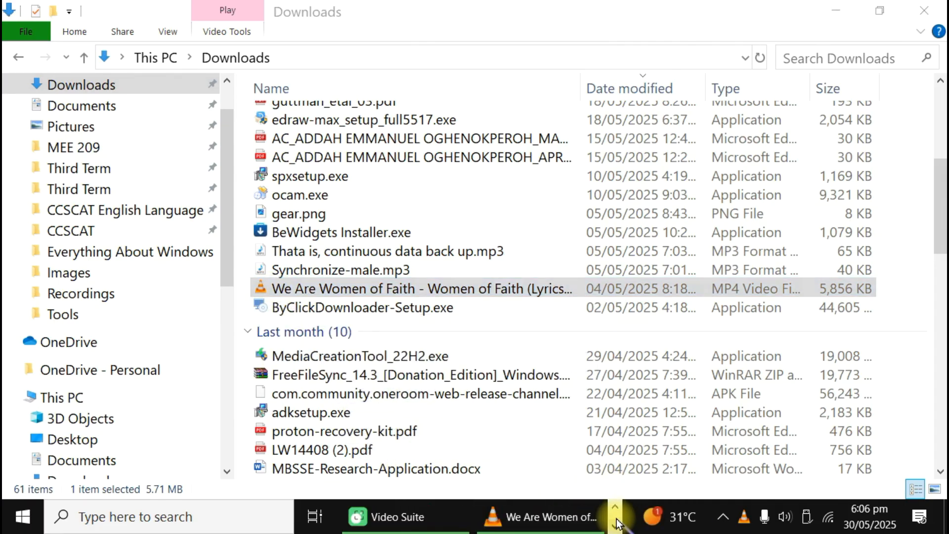
click(547, 516)
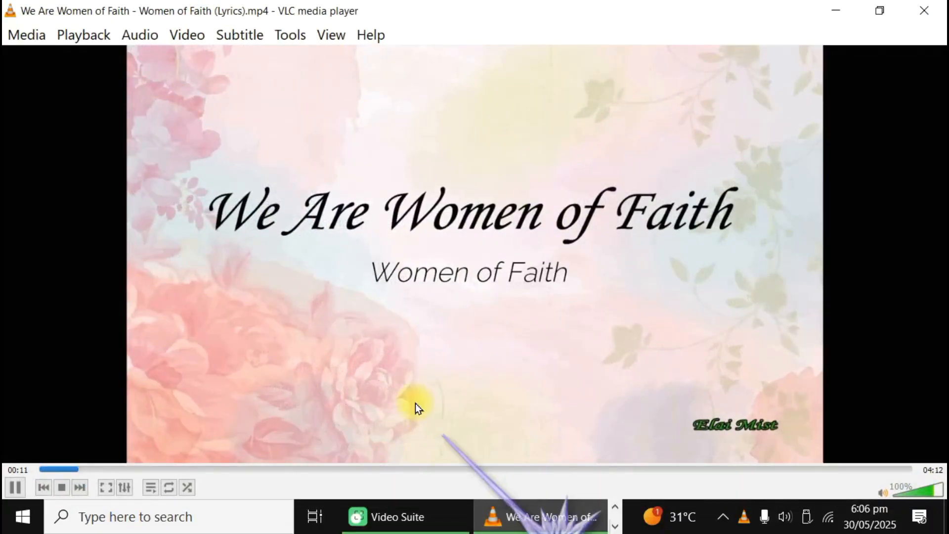
click(923, 11)
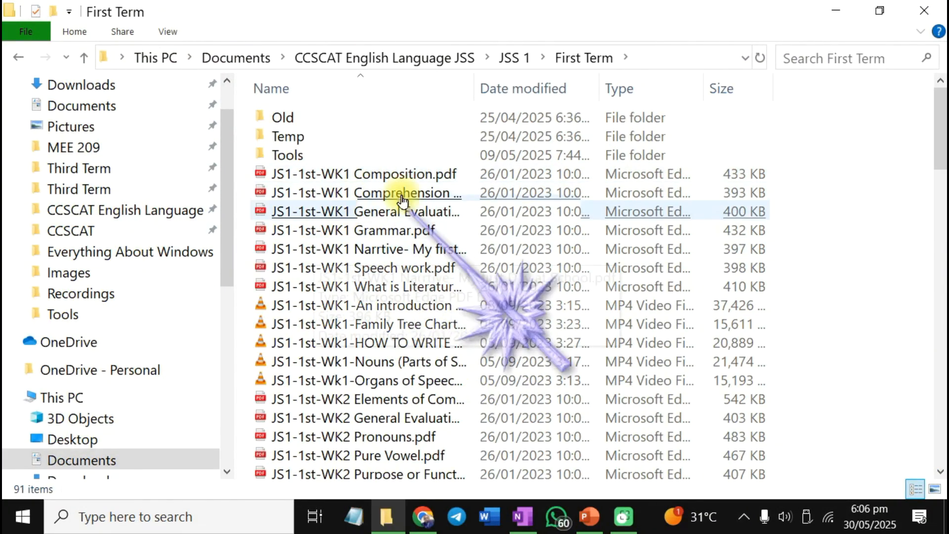
double_click(348, 174)
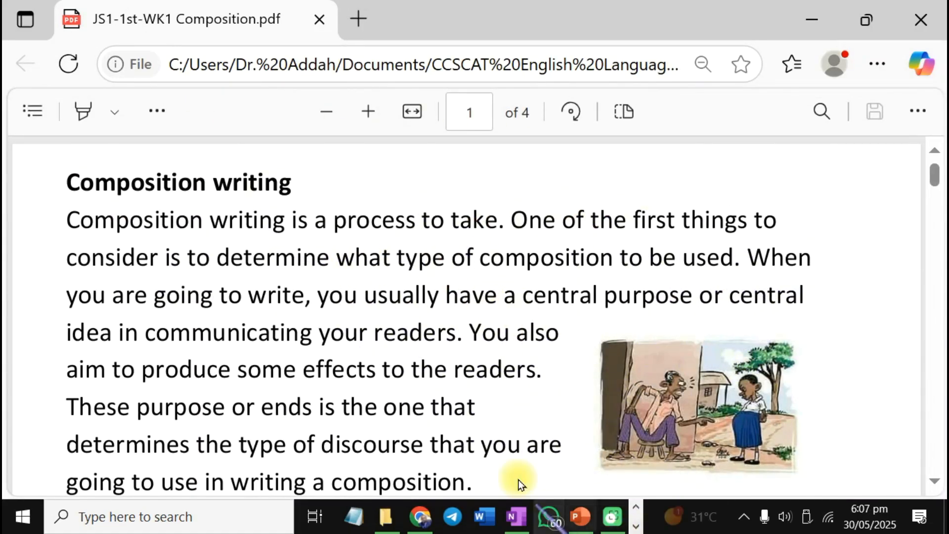
click(635, 526)
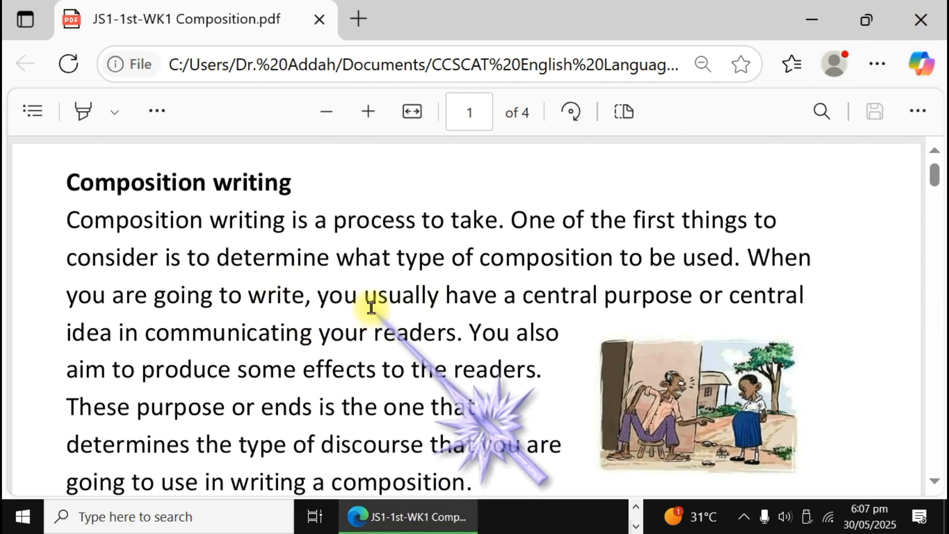
click(923, 21)
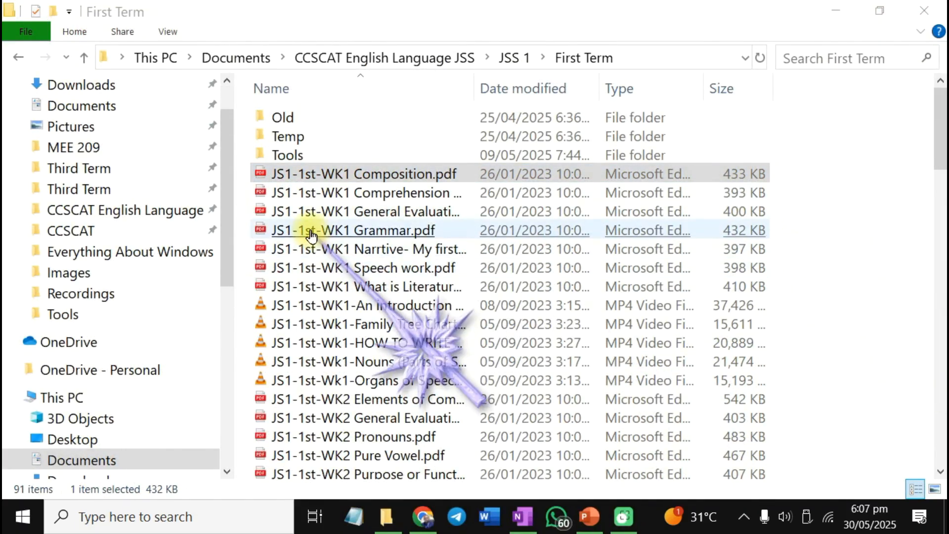
Set Adobe Reader as the default app for .pdf files via Composition.pdf's Open with.
right_click(346, 172)
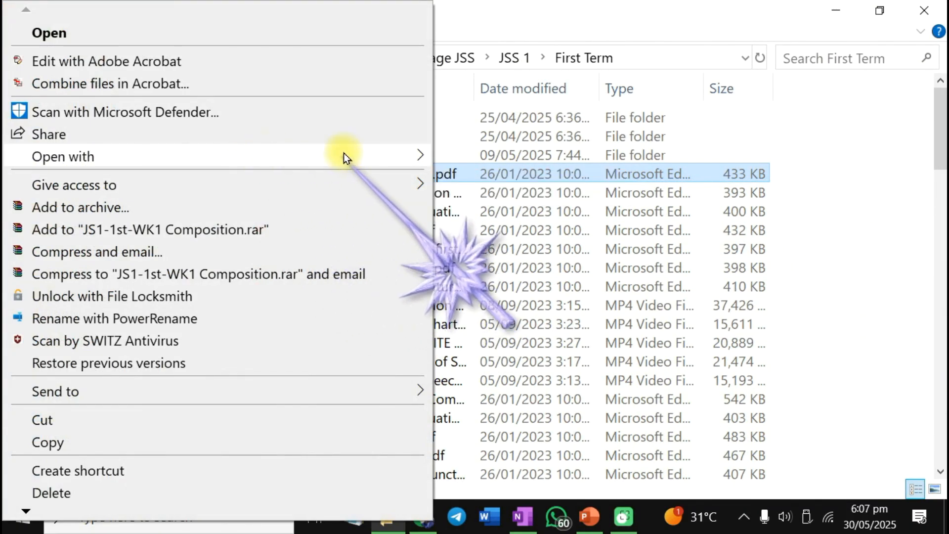
mouse_move(396, 157)
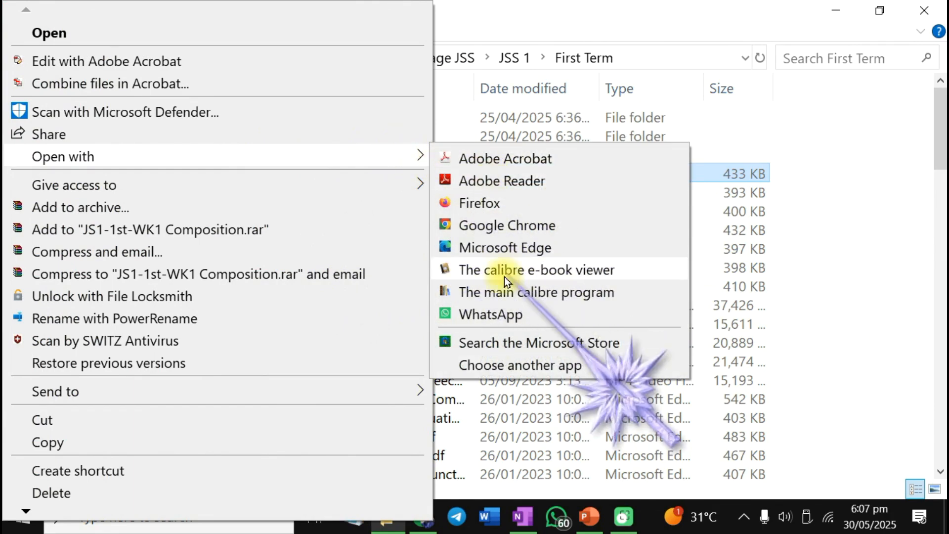
click(510, 364)
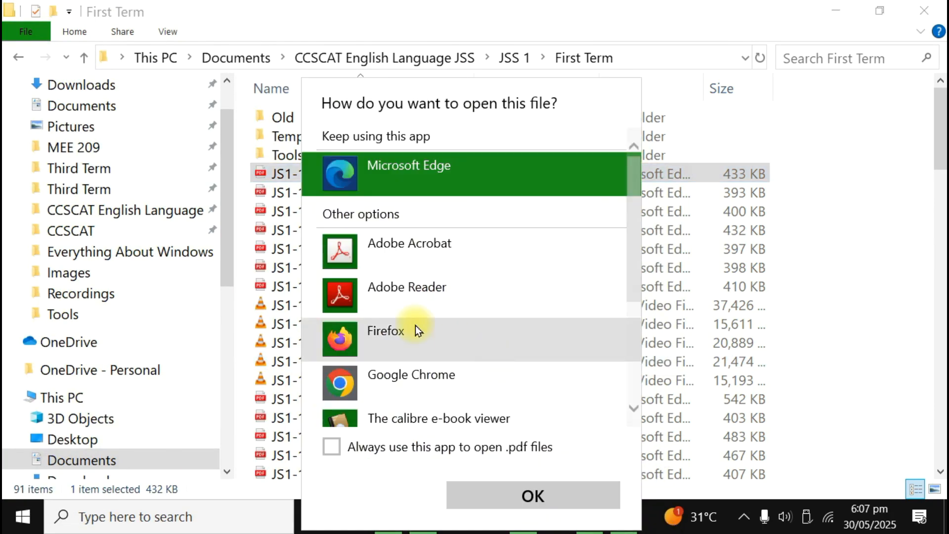
click(440, 300)
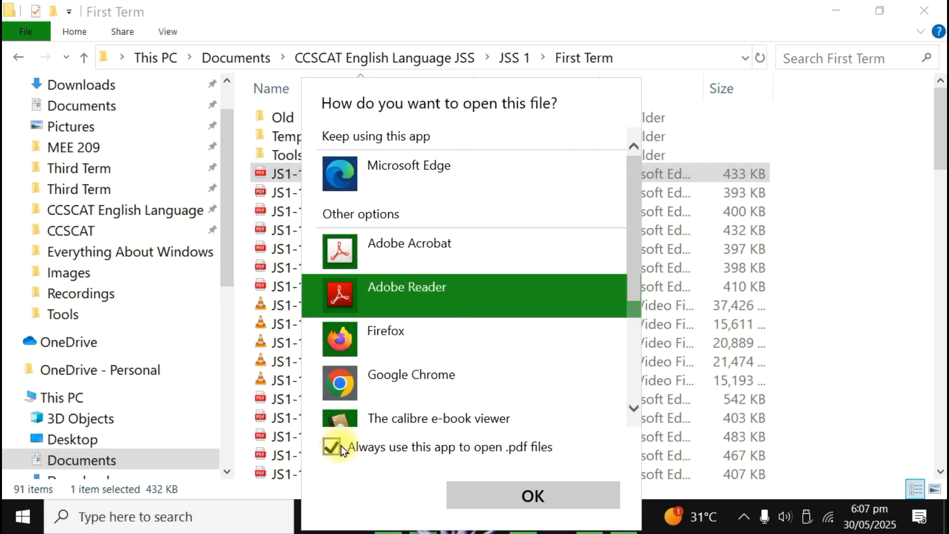
click(536, 499)
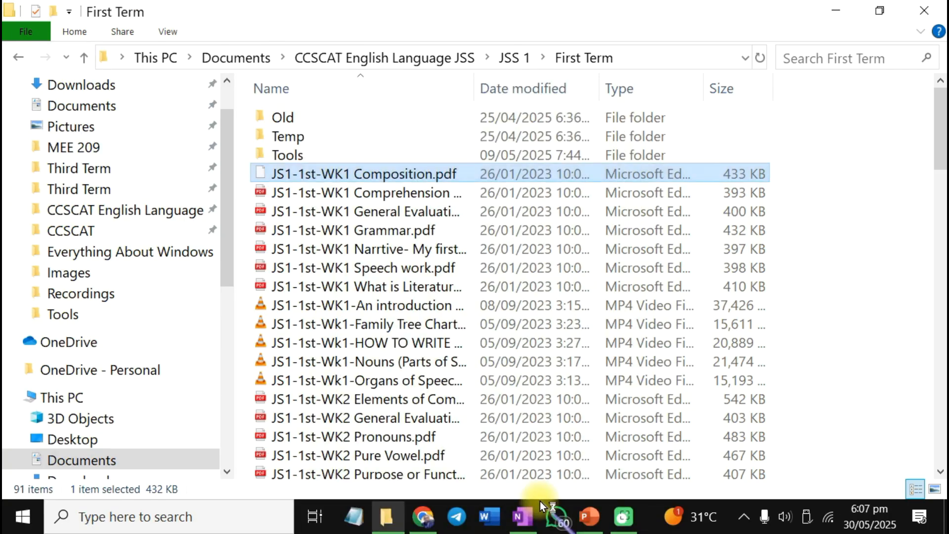
Open JS1-1st-WK1 General Evaluation.pdf in Adobe Reader, then close it.
click(841, 9)
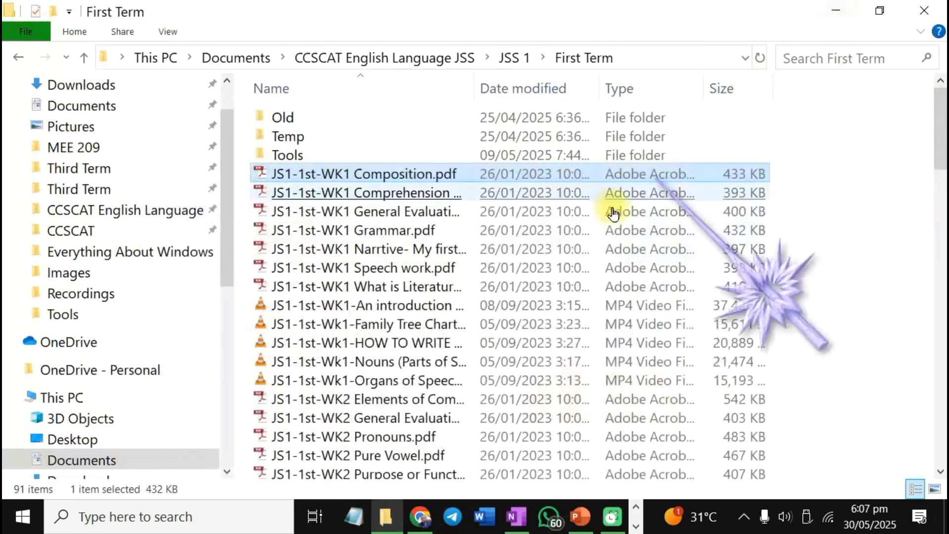
click(296, 230)
double_click(435, 211)
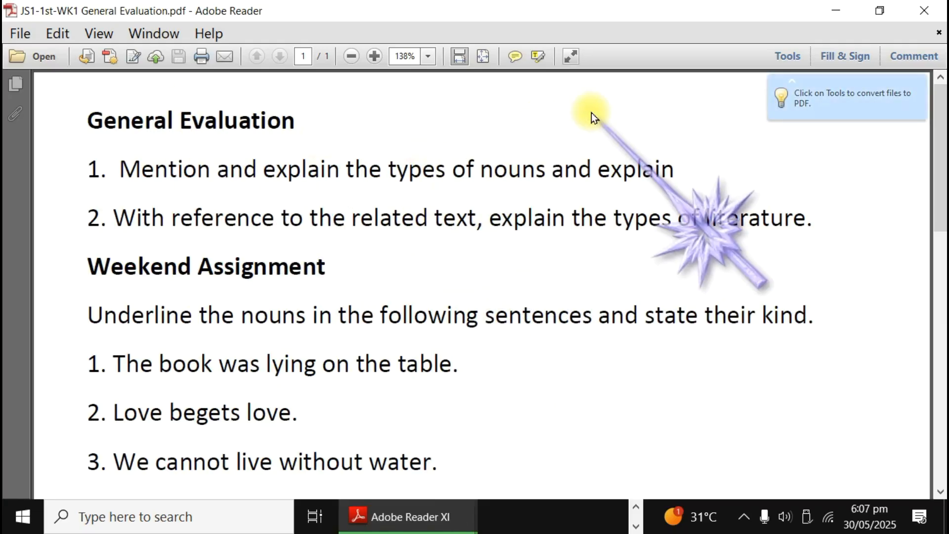
click(933, 11)
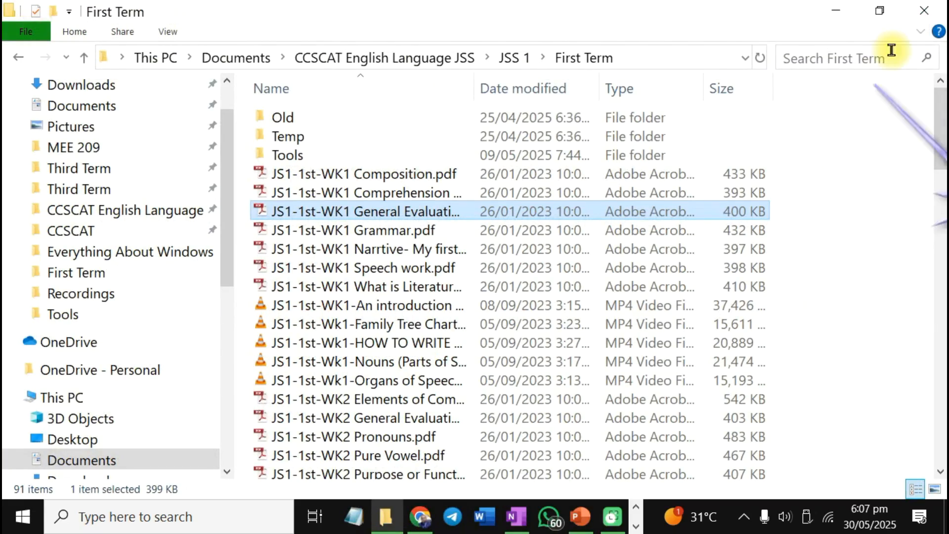
Close File Explorer and the slide show, and switch to the OneNote page.
click(922, 19)
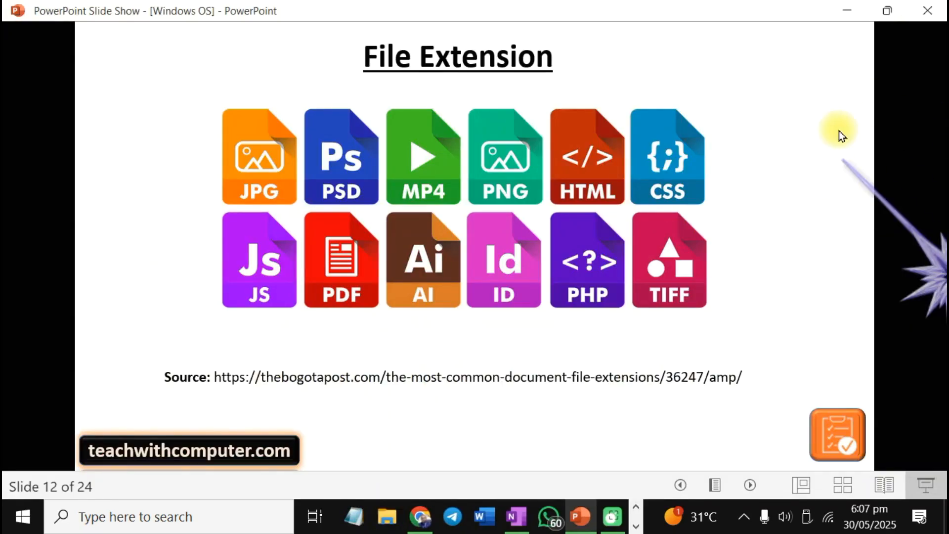
click(933, 8)
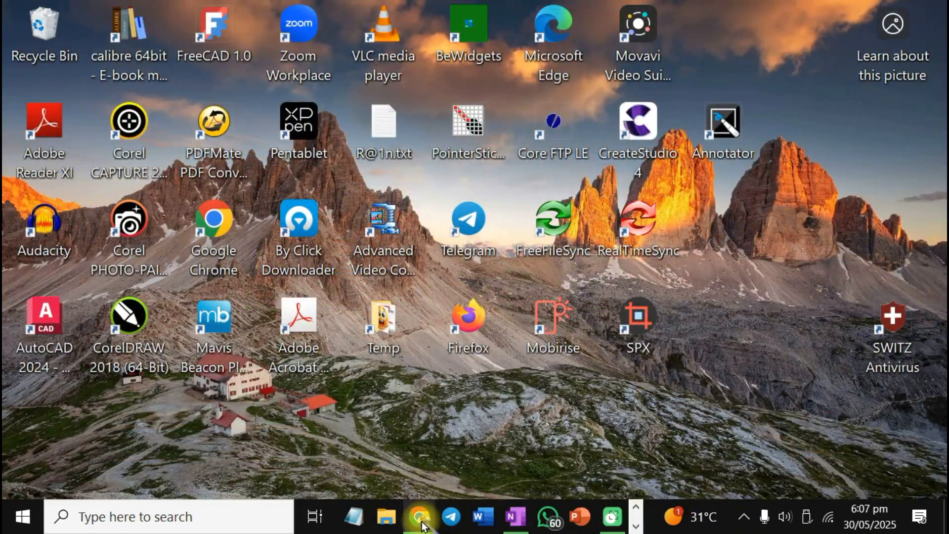
click(511, 519)
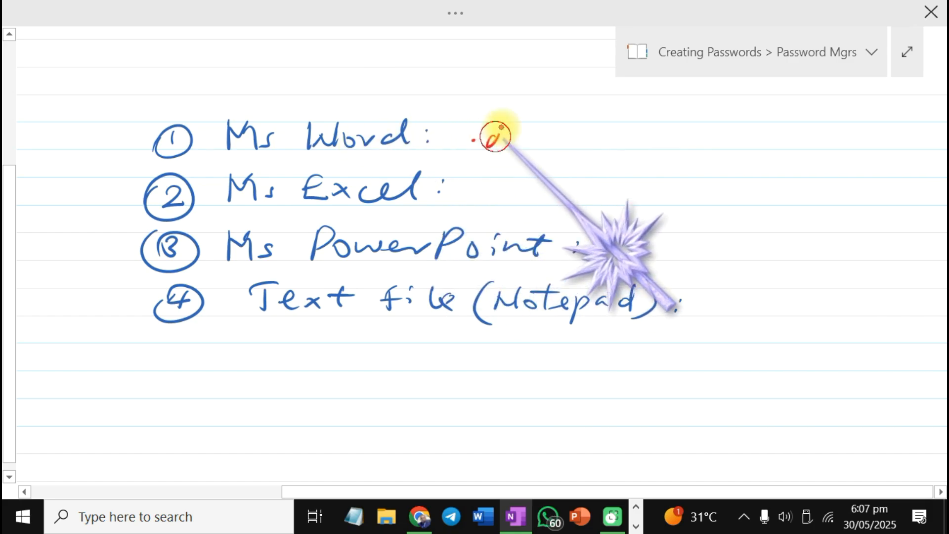
Handwrite the red extensions beside each program, including .pptx and .txt after Notepad.
drag(553, 132, 558, 138)
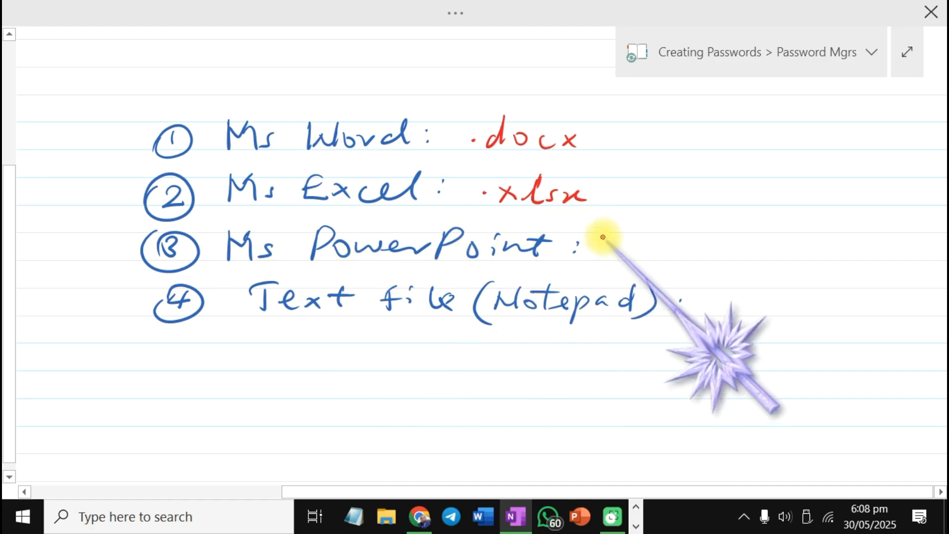
drag(644, 243, 706, 252)
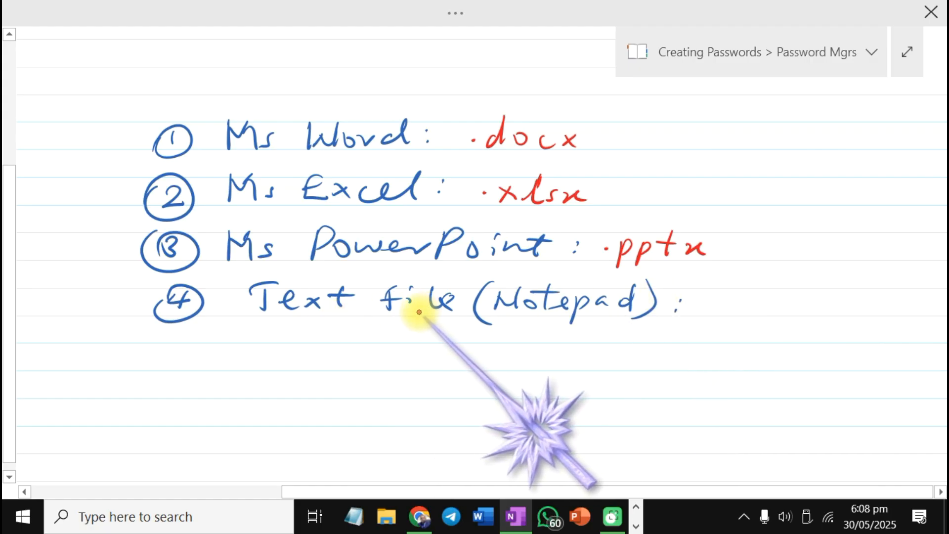
click(708, 300)
drag(727, 286, 722, 312)
mouse_move(712, 298)
mouse_down()
mouse_move(742, 297)
mouse_move(763, 312)
mouse_up()
mouse_move(763, 291)
mouse_down()
mouse_move(756, 310)
mouse_move(780, 312)
mouse_up()
drag(766, 297, 785, 295)
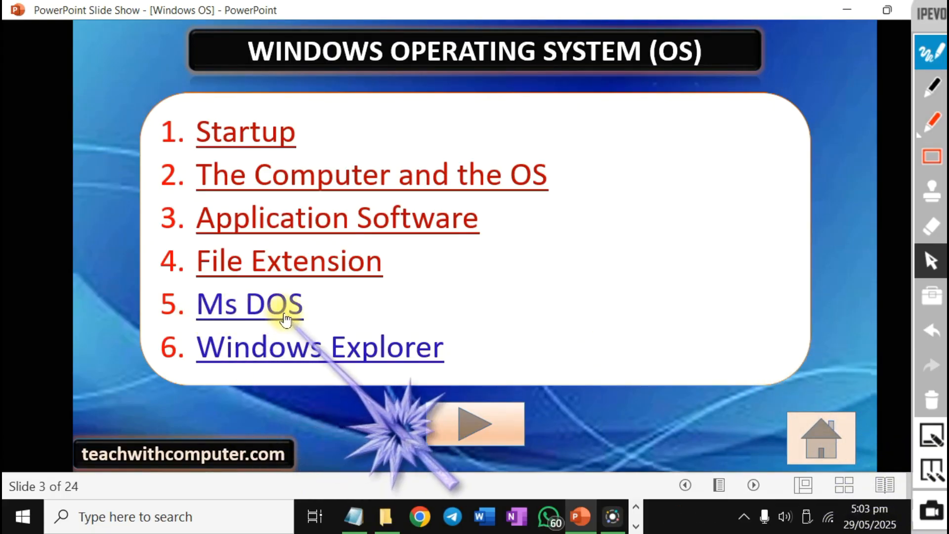
Jump to the Ms DOS slide, zoom in, and open its YouTube link in Chrome.
click(211, 311)
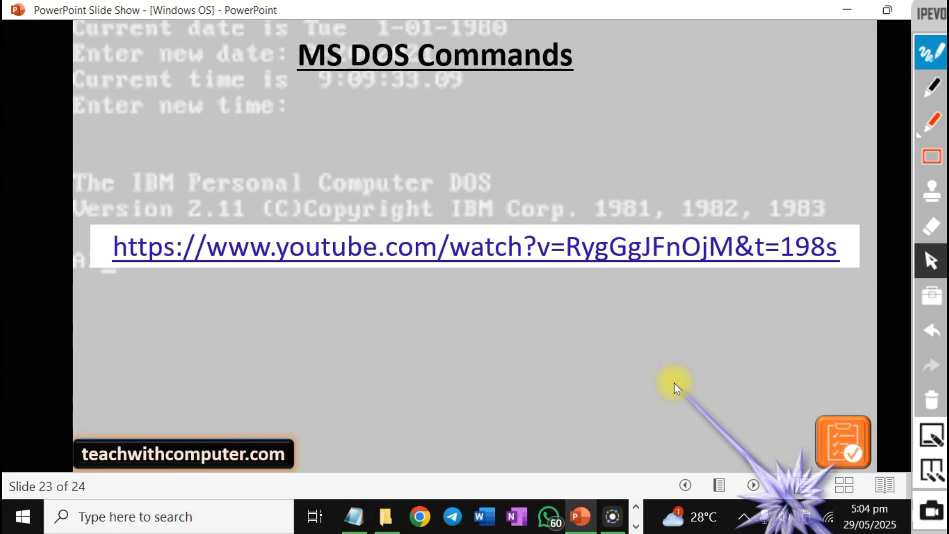
key(plus)
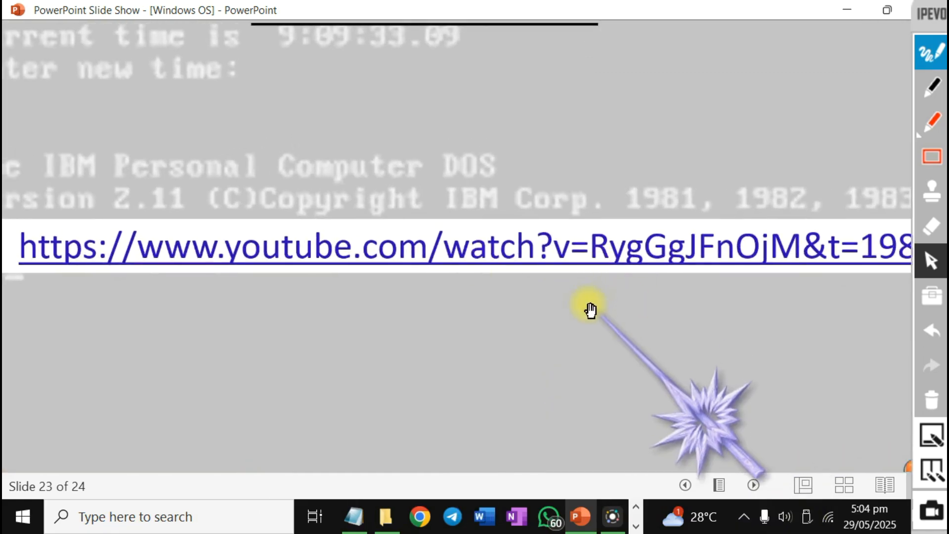
click(591, 256)
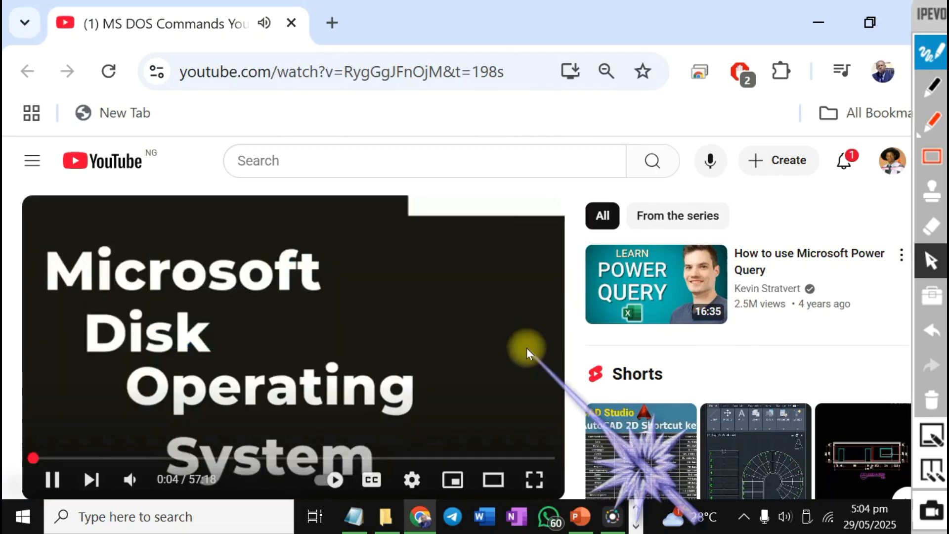
scroll(527, 352, down, 3)
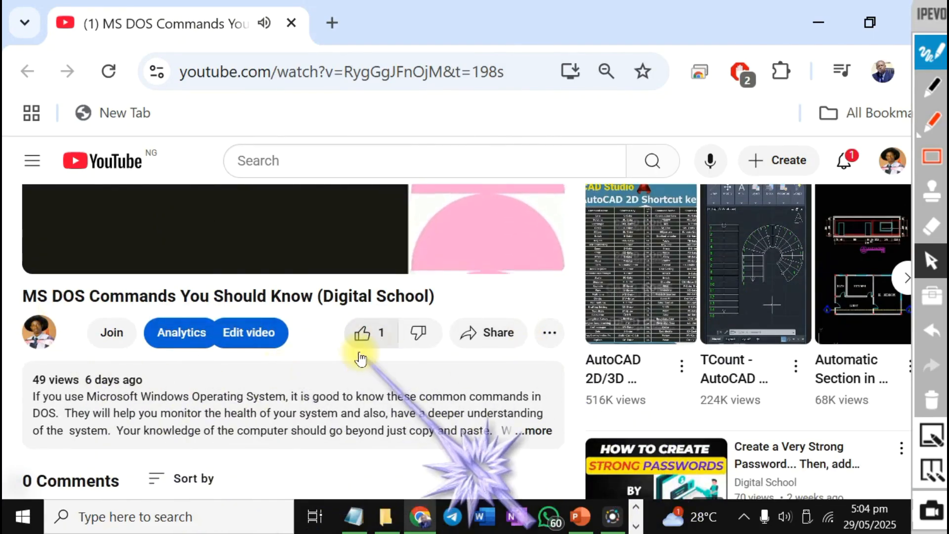
Close the 'MS DOS Commands You Should Know' page to return to slide 23.
scroll(361, 358, up, 3)
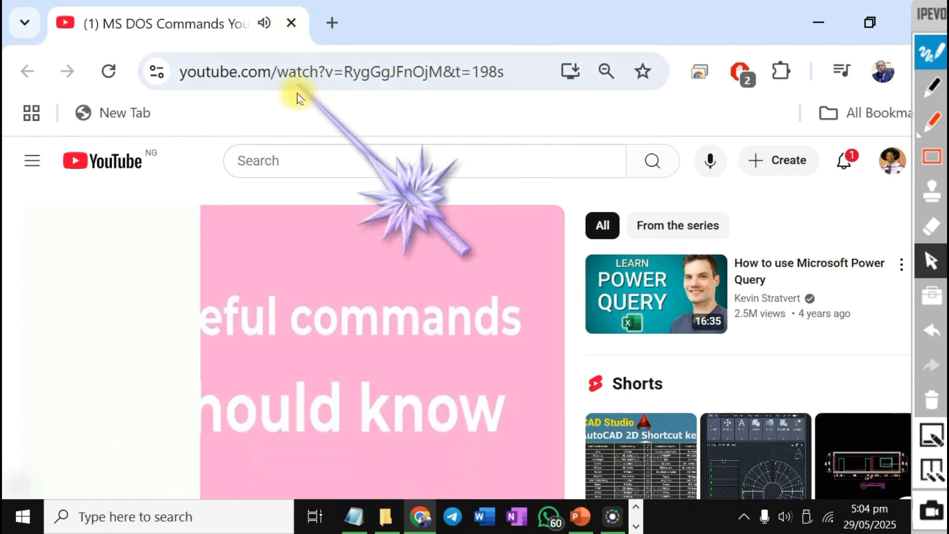
scroll(468, 368, down, 4)
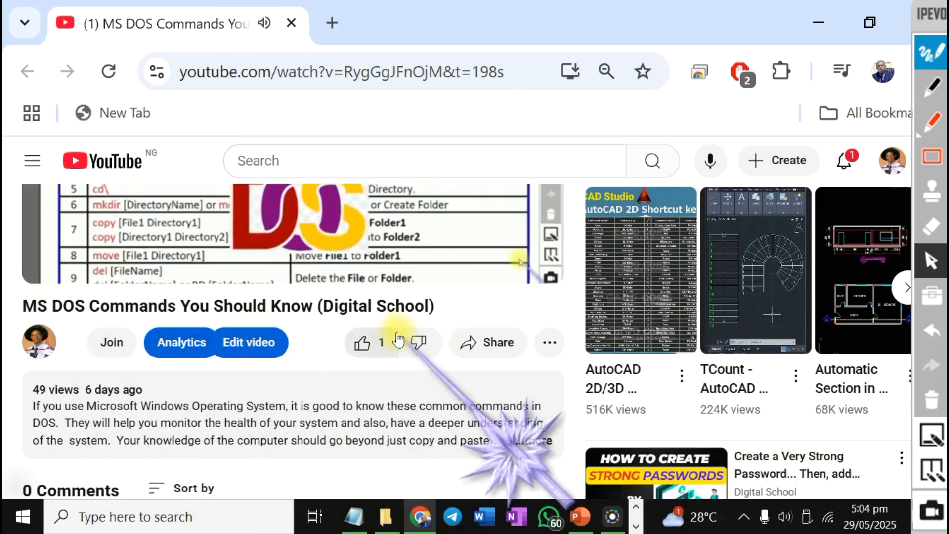
click(291, 23)
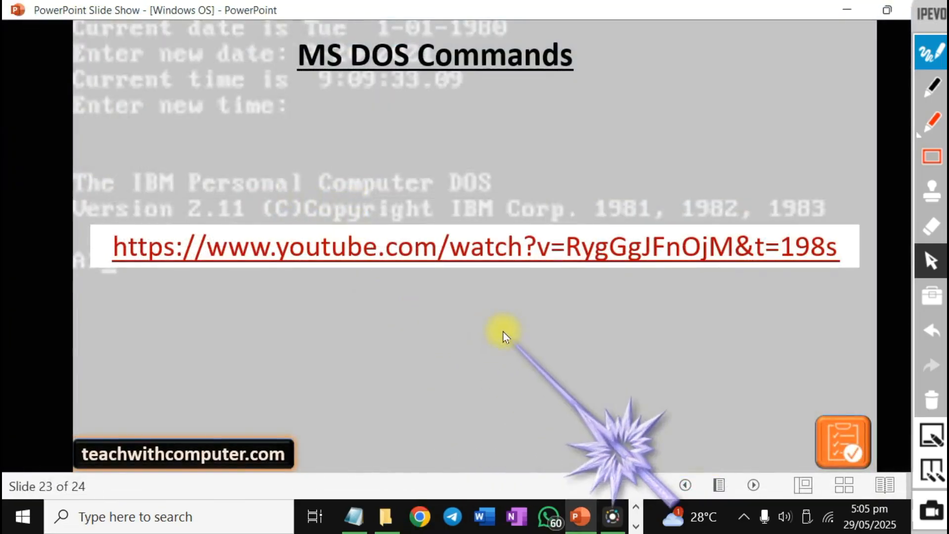
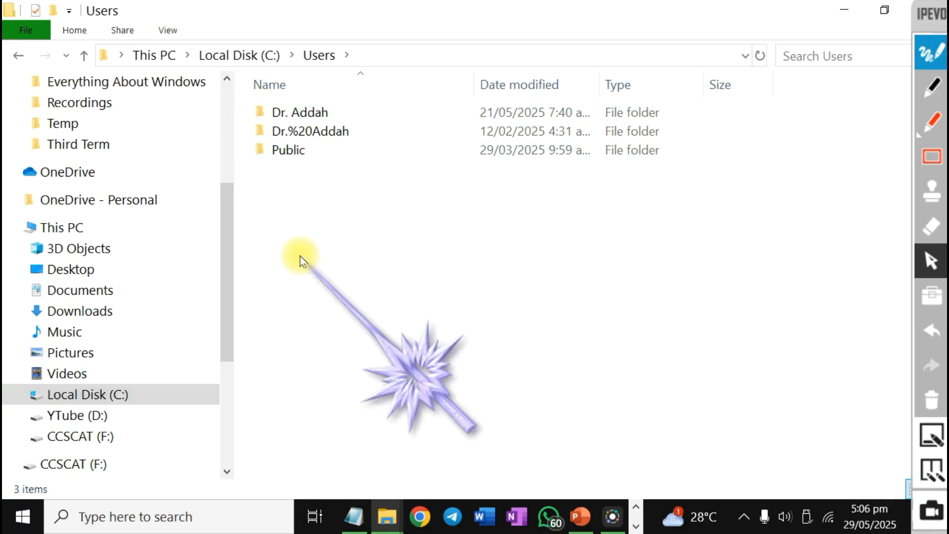
Open the user's profile folder from the Users folder.
mouse_move(357, 144)
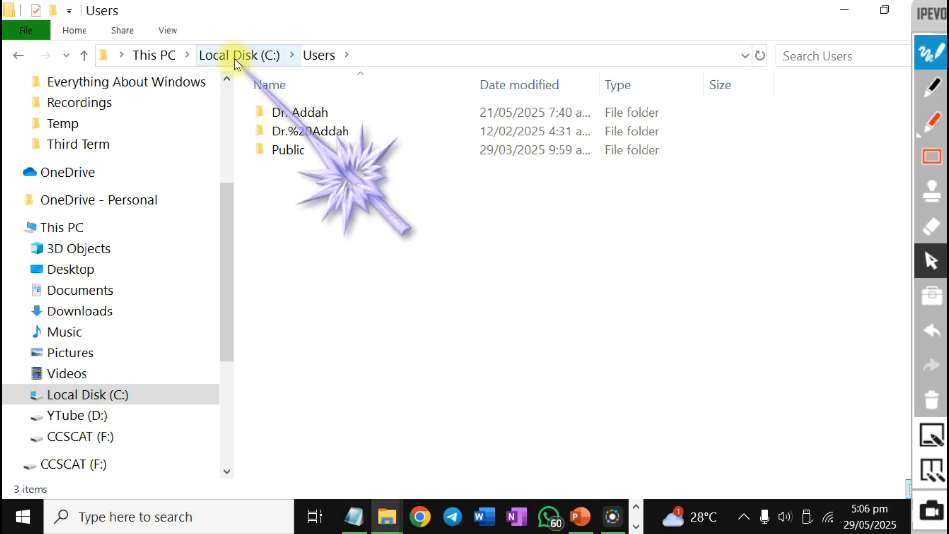
click(308, 114)
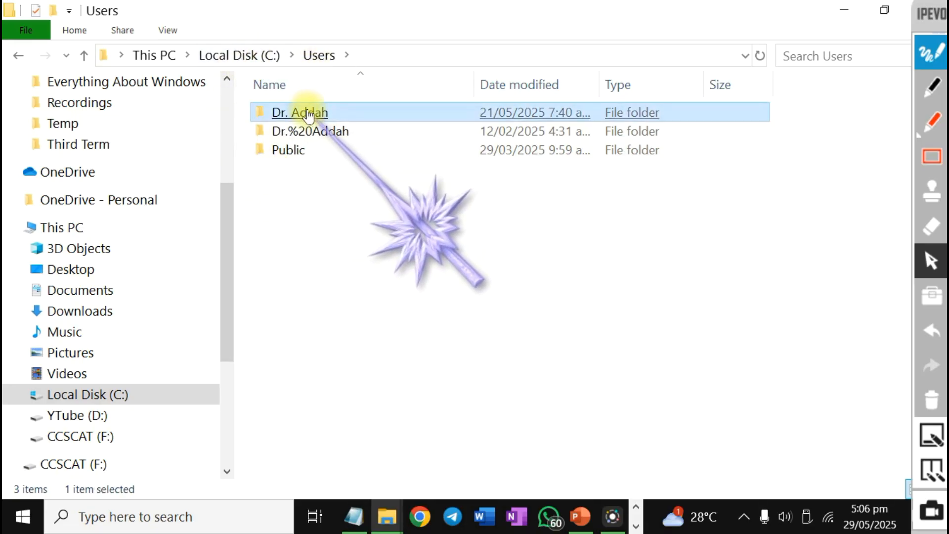
double_click(308, 114)
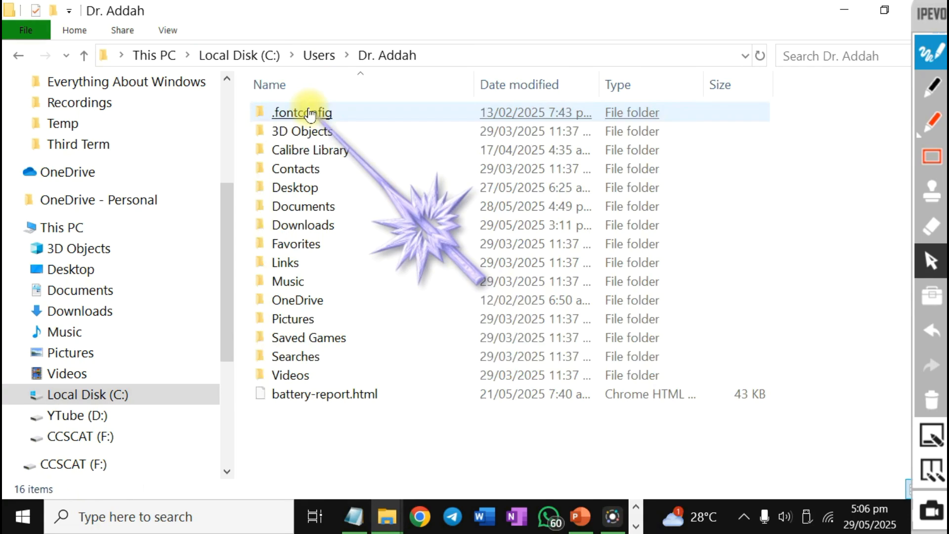
Point out the Searches, Documents, Videos and Favorites folders, then open Downloads.
click(476, 363)
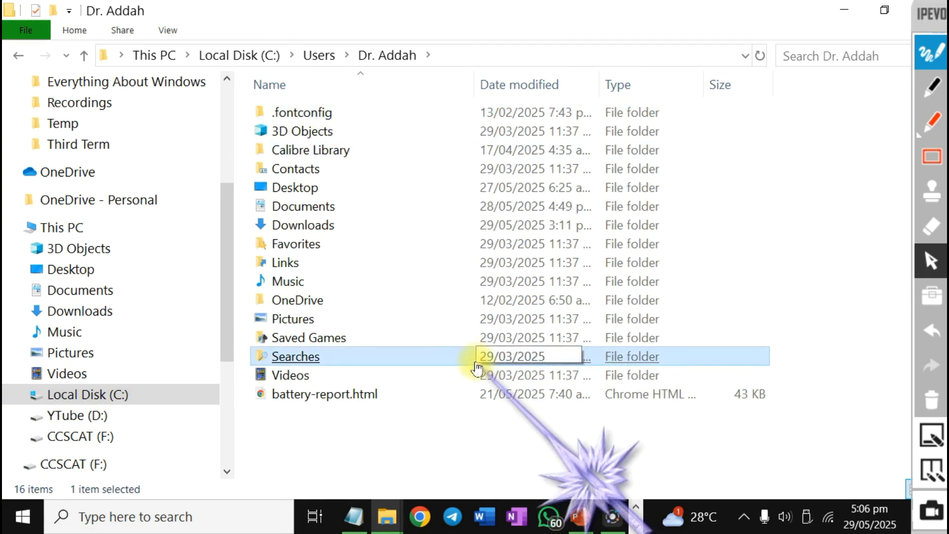
click(301, 210)
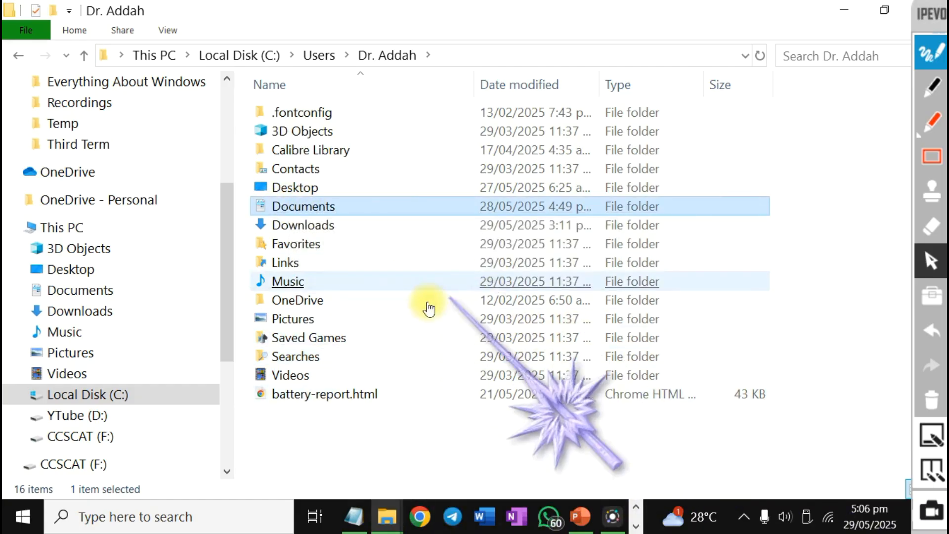
click(296, 376)
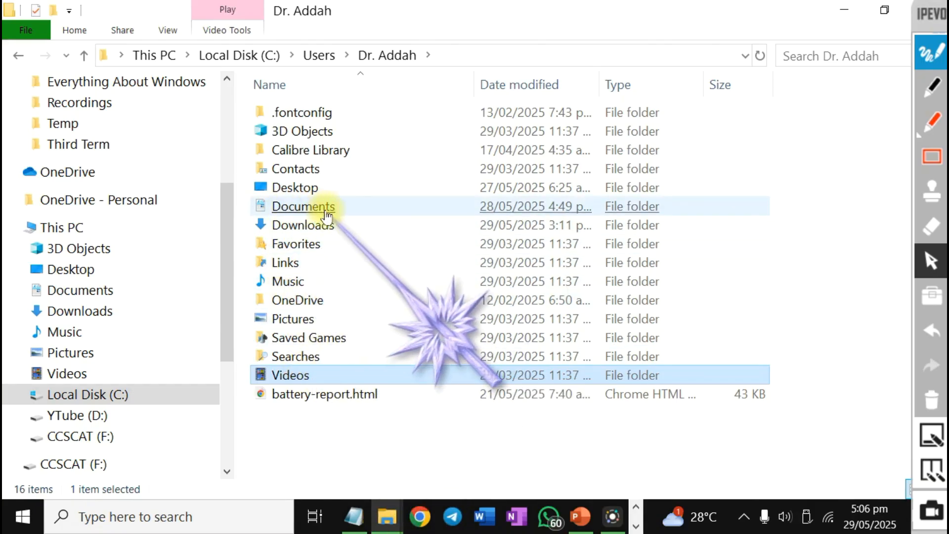
click(401, 245)
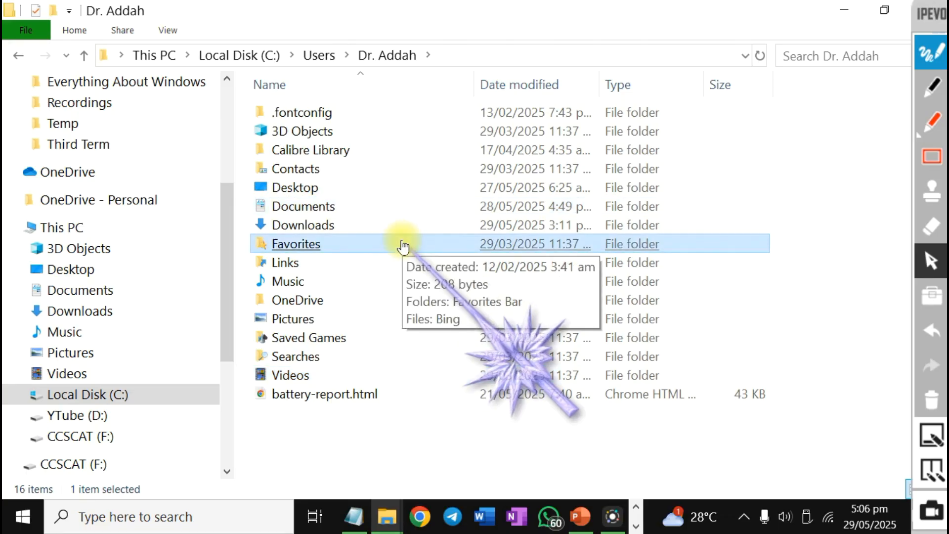
click(316, 227)
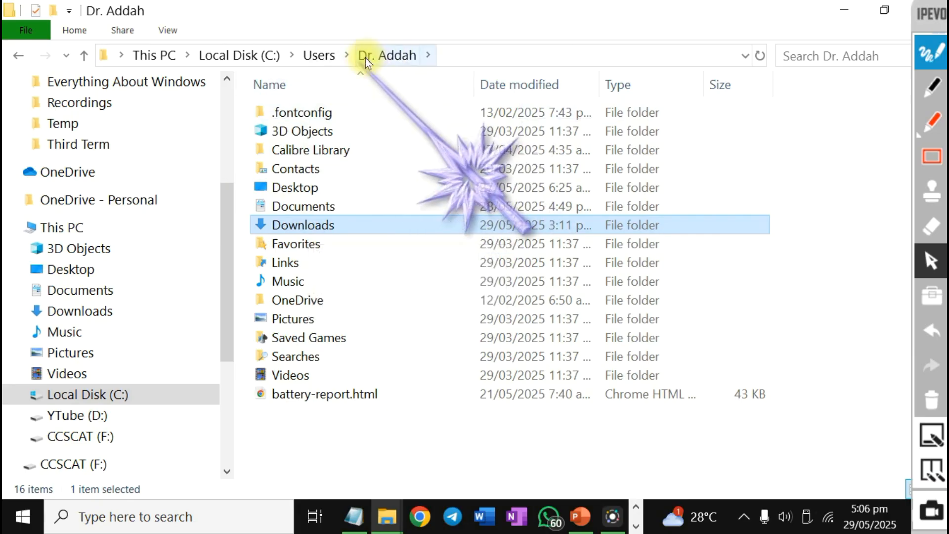
double_click(313, 225)
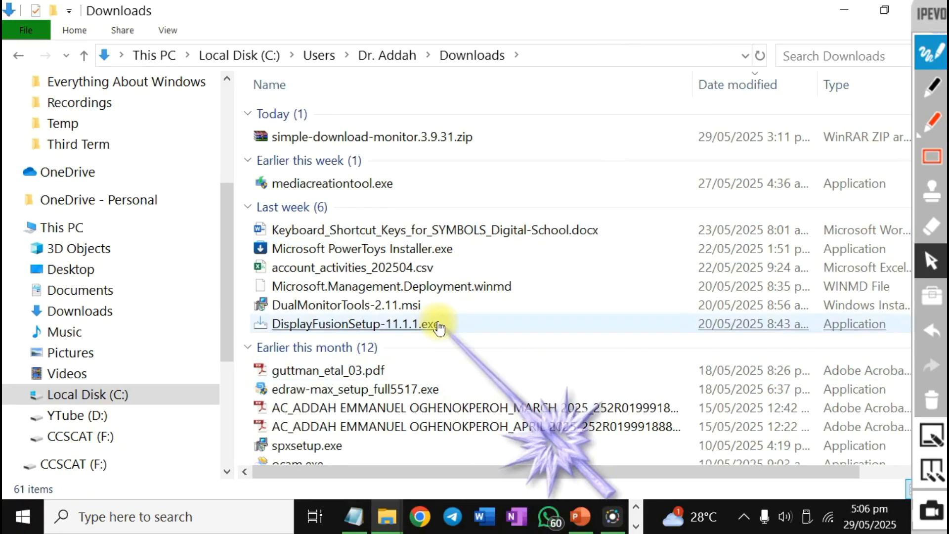
scroll(440, 326, down, 16)
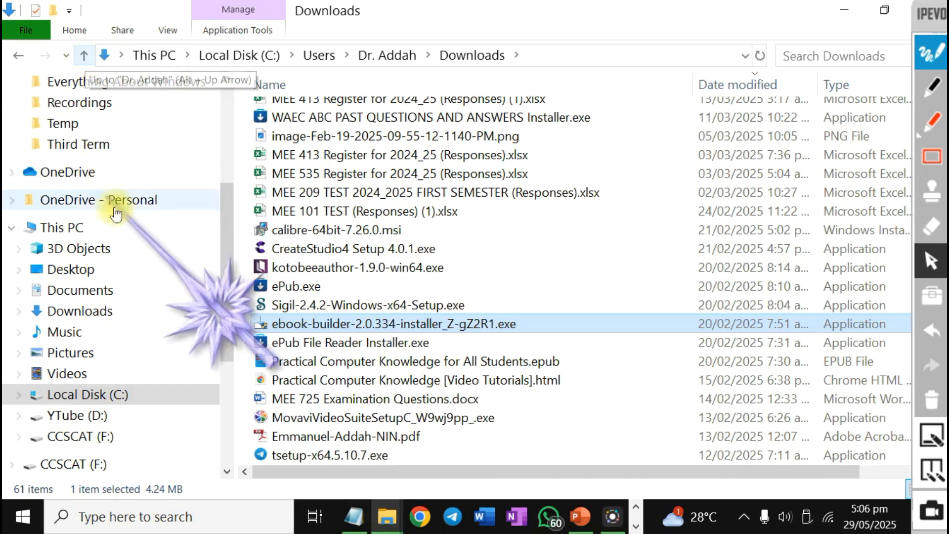
key(BackSpace)
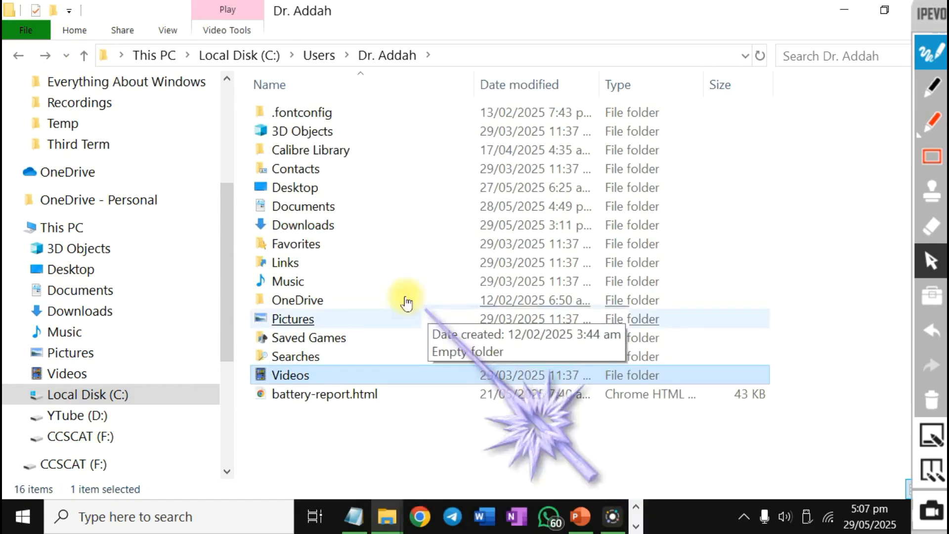
click(317, 206)
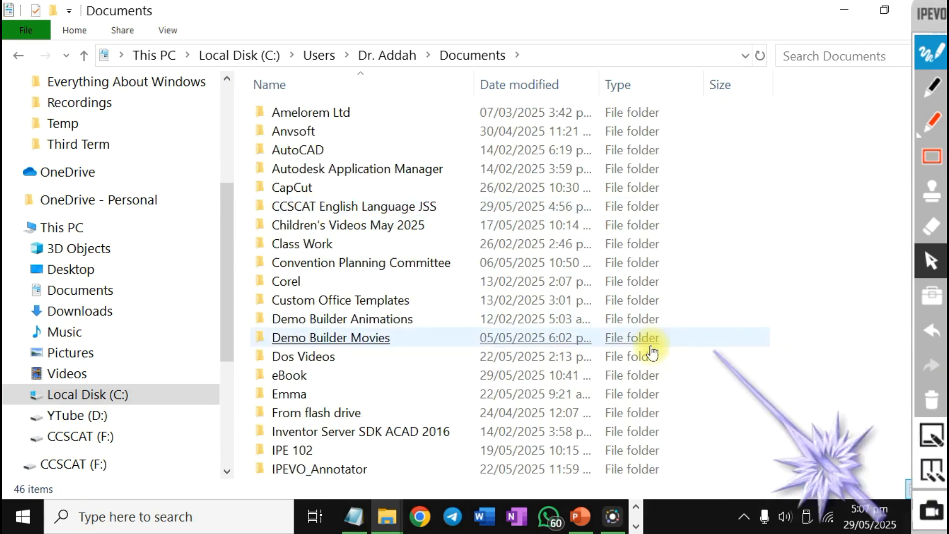
Scroll to and open the Temp folder, then move its desktop shortcut below the other icons.
scroll(381, 291, down, 9)
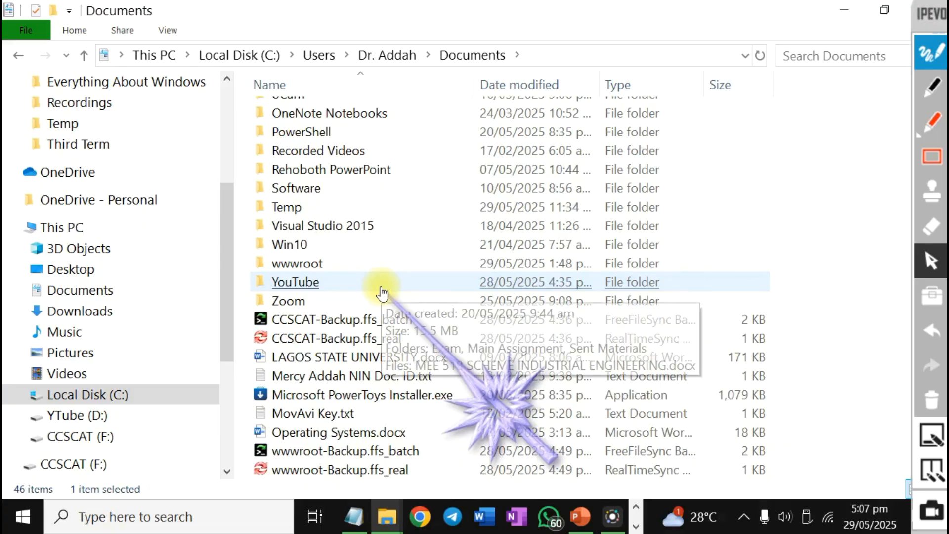
scroll(382, 294, up, 4)
scroll(382, 294, up, 5)
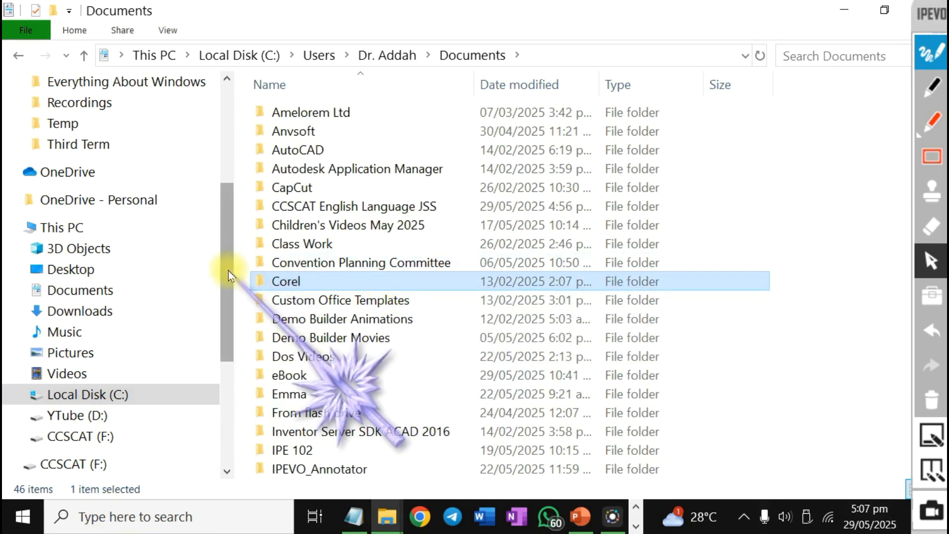
scroll(227, 247, up, 3)
scroll(430, 237, down, 4)
scroll(430, 210, down, 5)
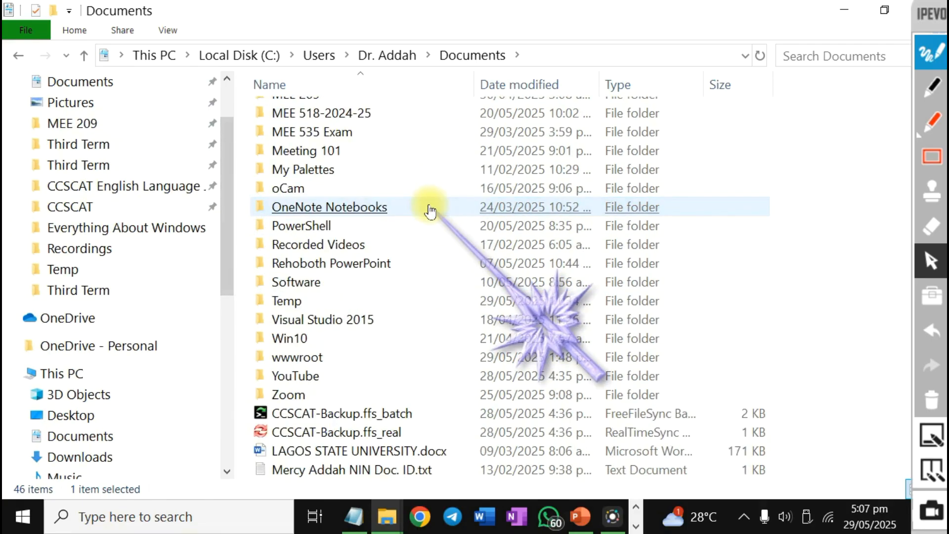
scroll(430, 210, up, 1)
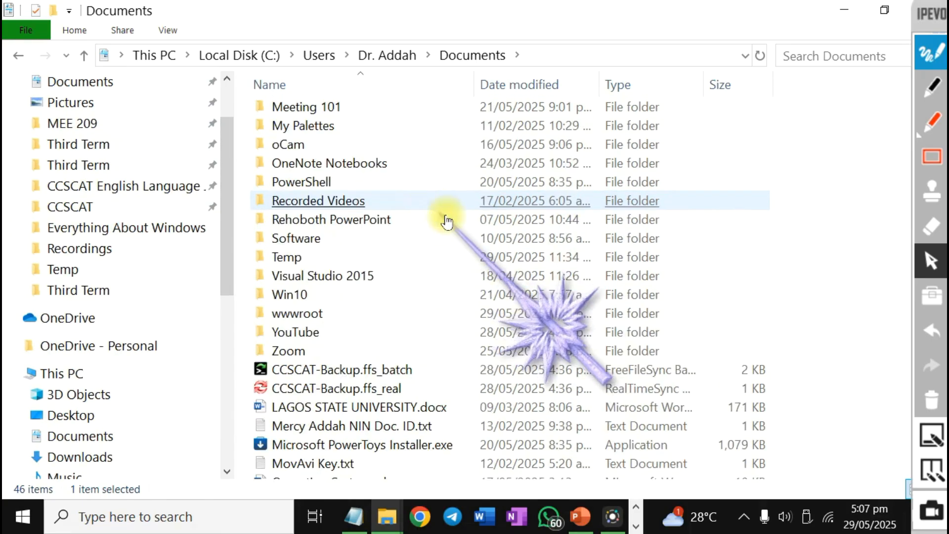
double_click(291, 259)
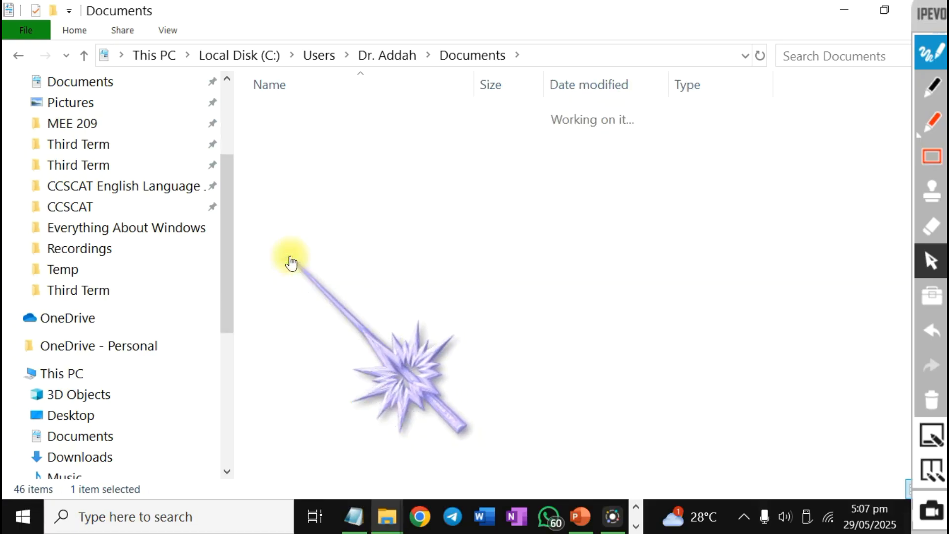
click(339, 290)
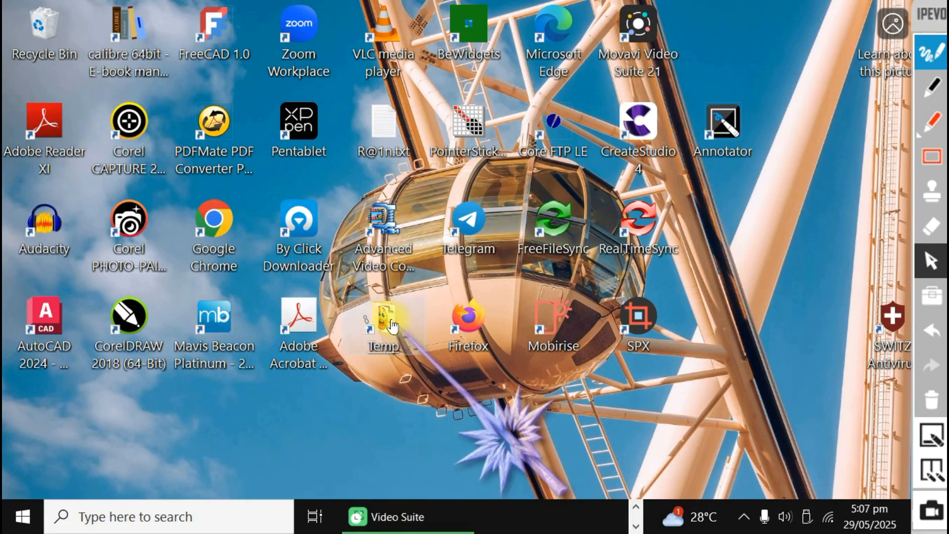
drag(391, 326, 217, 425)
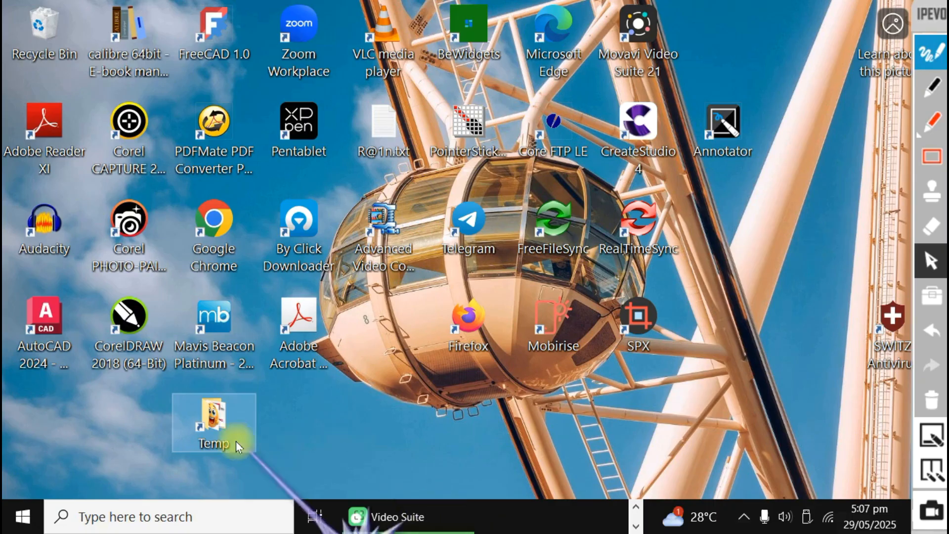
Open Temp from its desktop shortcut, look over its files, then minimize the window.
click(212, 424)
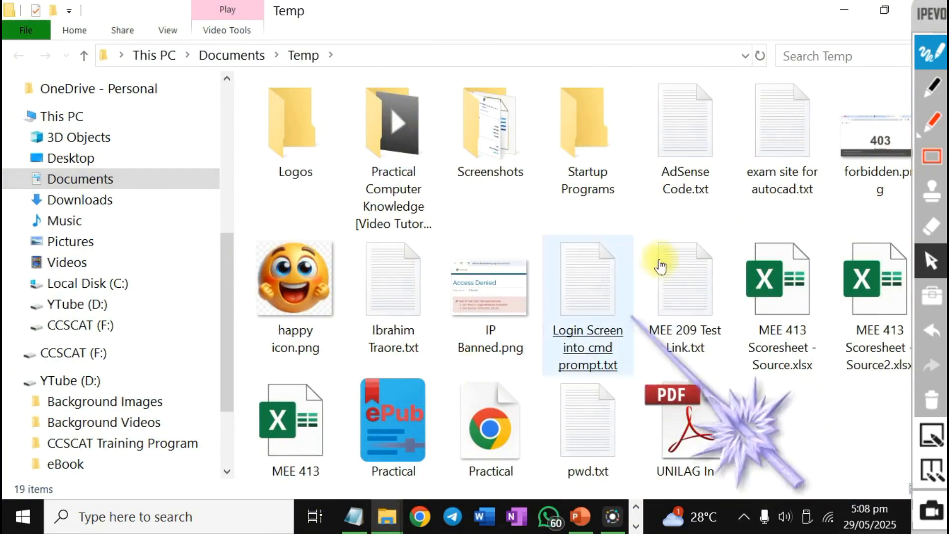
mouse_move(485, 284)
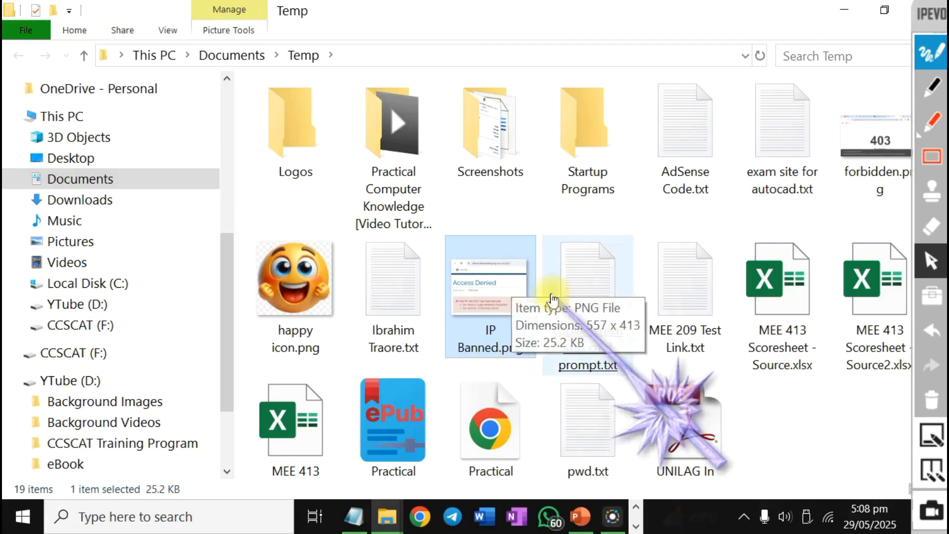
mouse_move(607, 277)
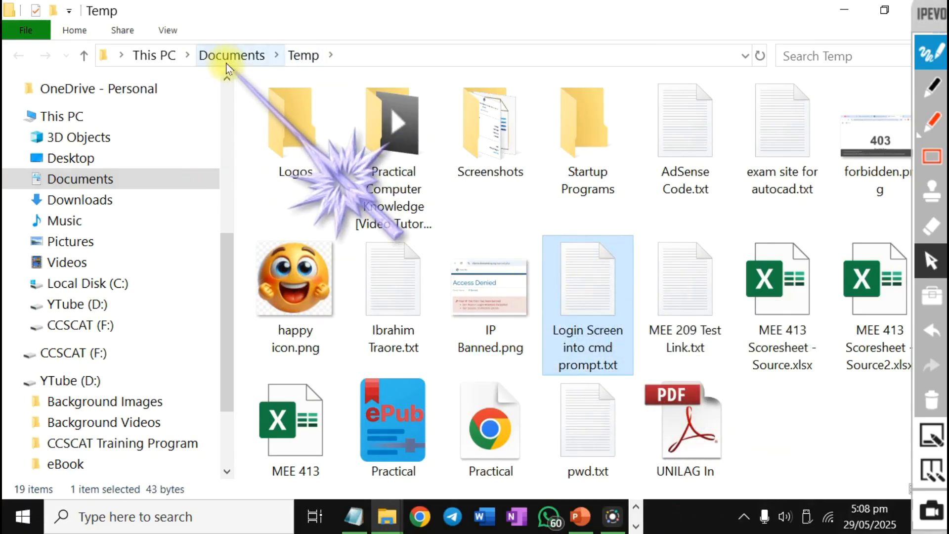
click(843, 10)
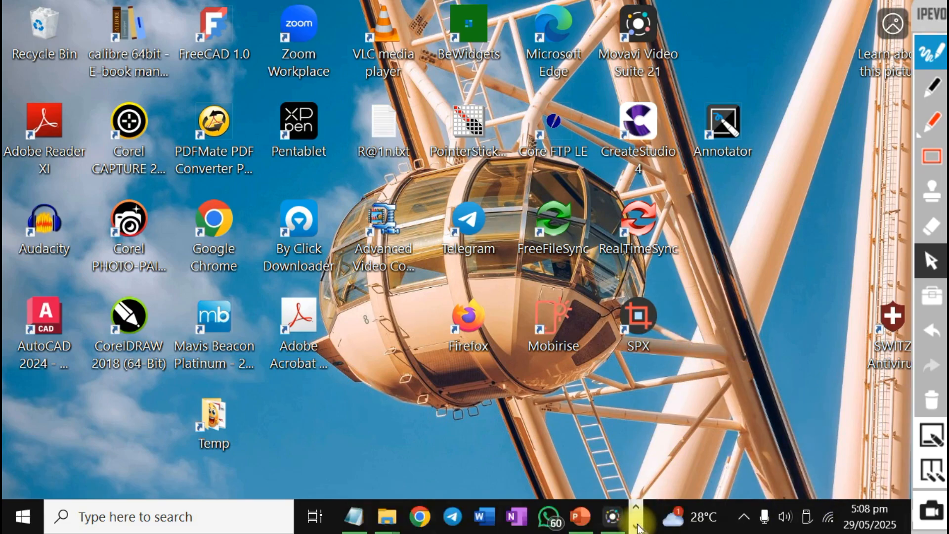
Restore the Documents window and point out the OneNote Notebooks, oCam and MEE 535 Exam folders.
mouse_move(392, 519)
click(393, 451)
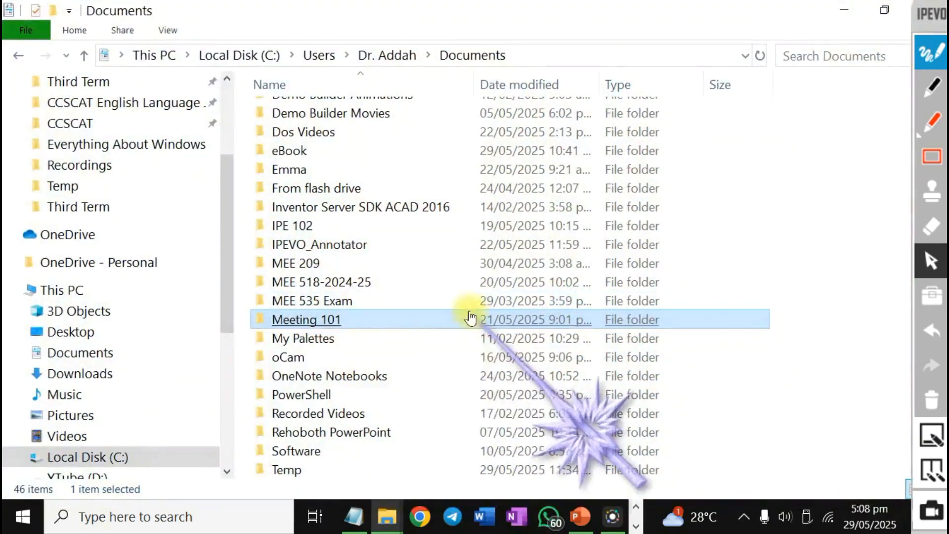
click(434, 381)
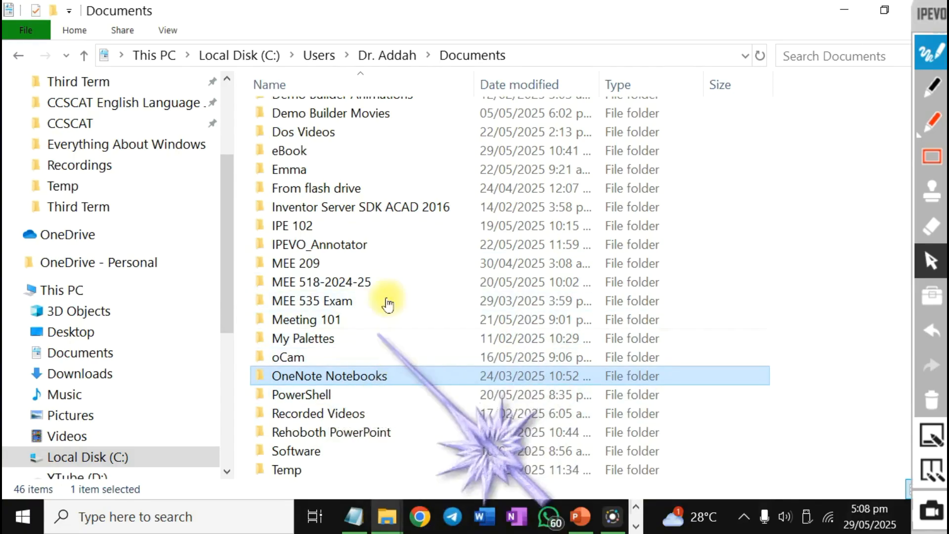
click(387, 360)
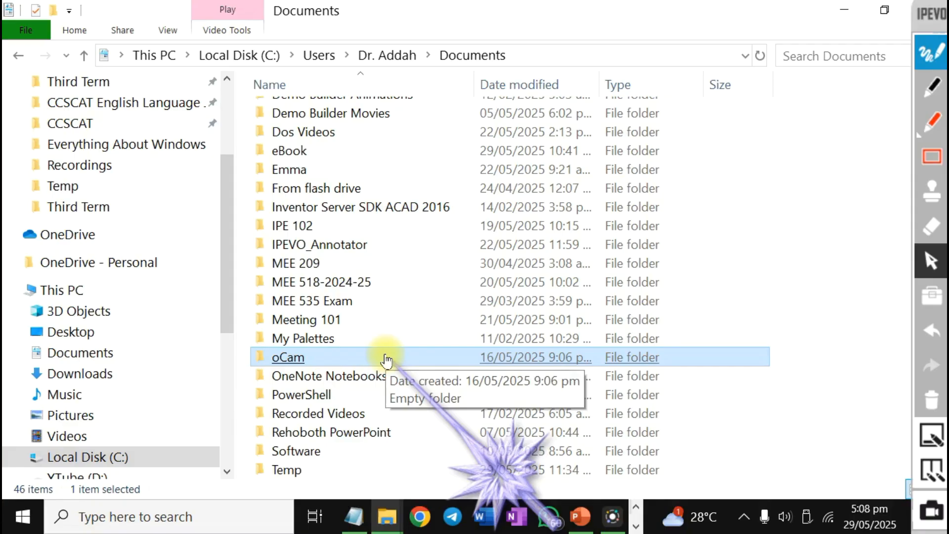
click(397, 300)
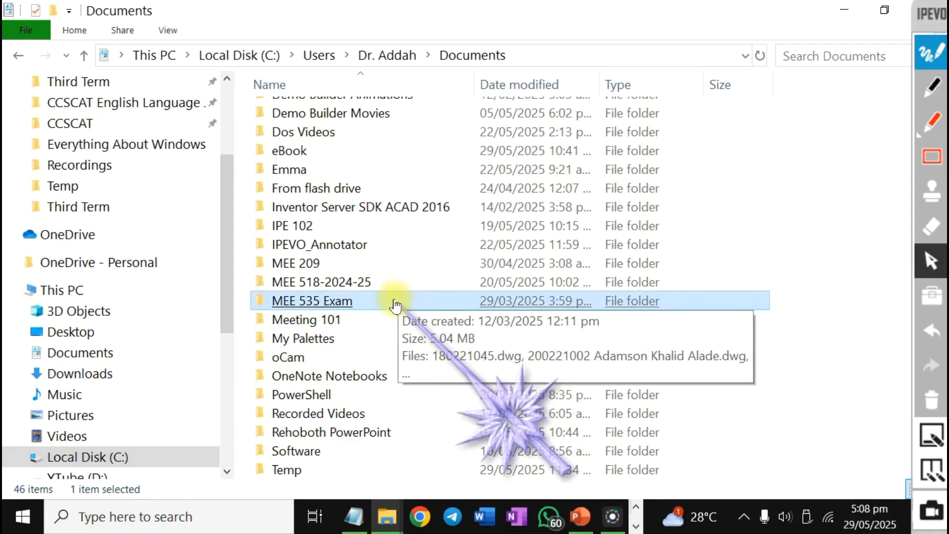
Browse This PC > Local Disk (C:) > Users, then close the window with Alt+F4.
click(73, 292)
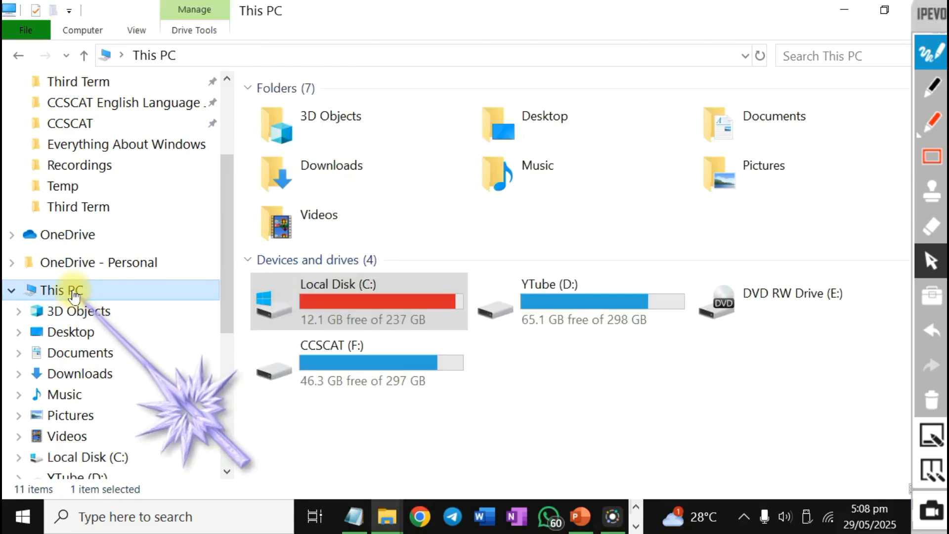
double_click(365, 288)
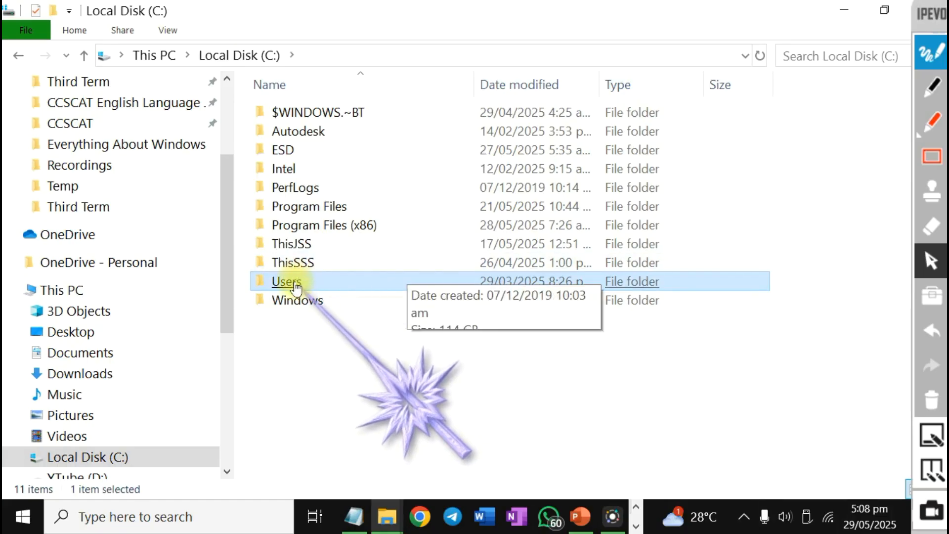
double_click(295, 285)
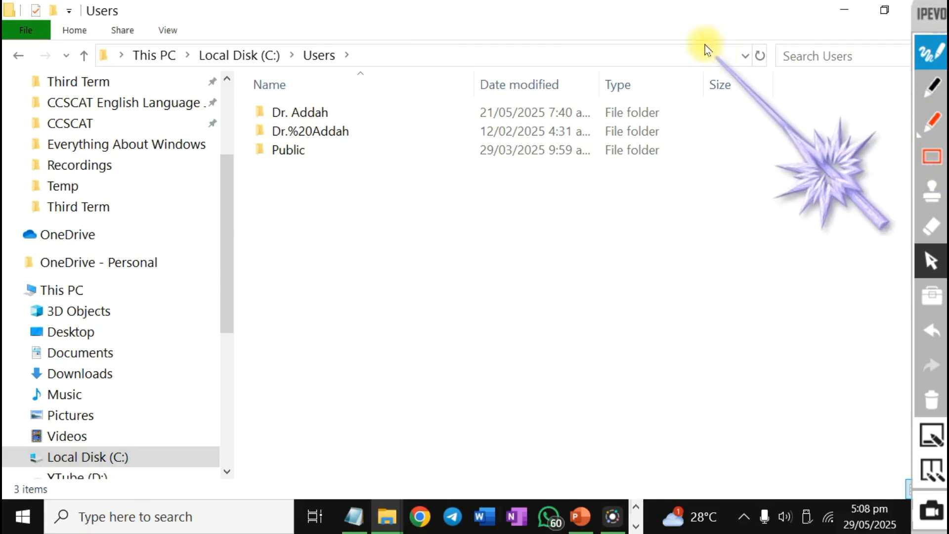
key(alt+F4)
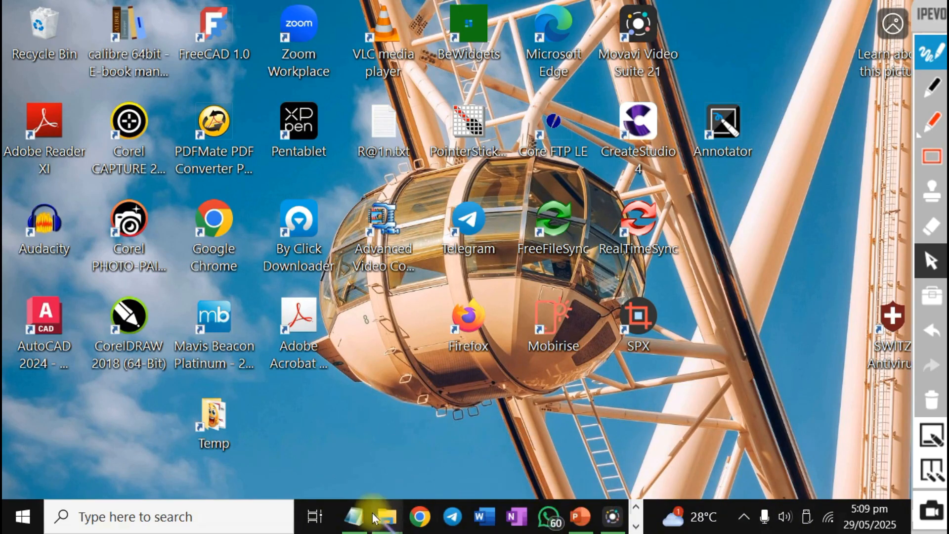
Restore the Program Files (x86) window and launch Manage from This PC's right-click menu.
mouse_move(393, 521)
click(375, 435)
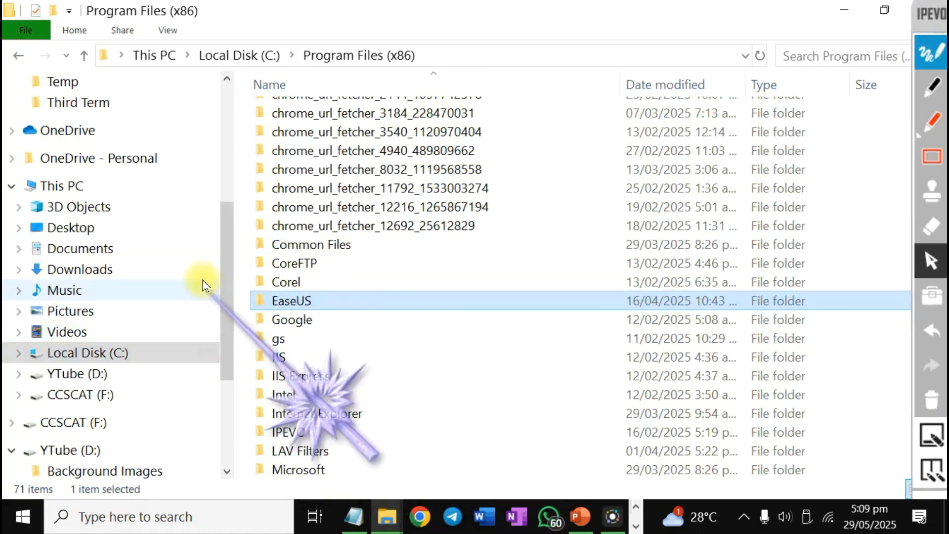
right_click(64, 193)
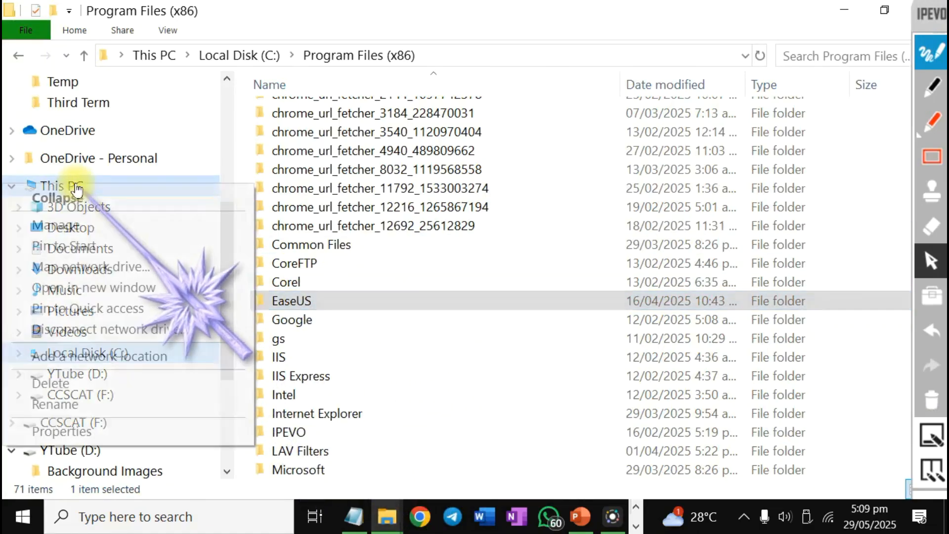
click(69, 226)
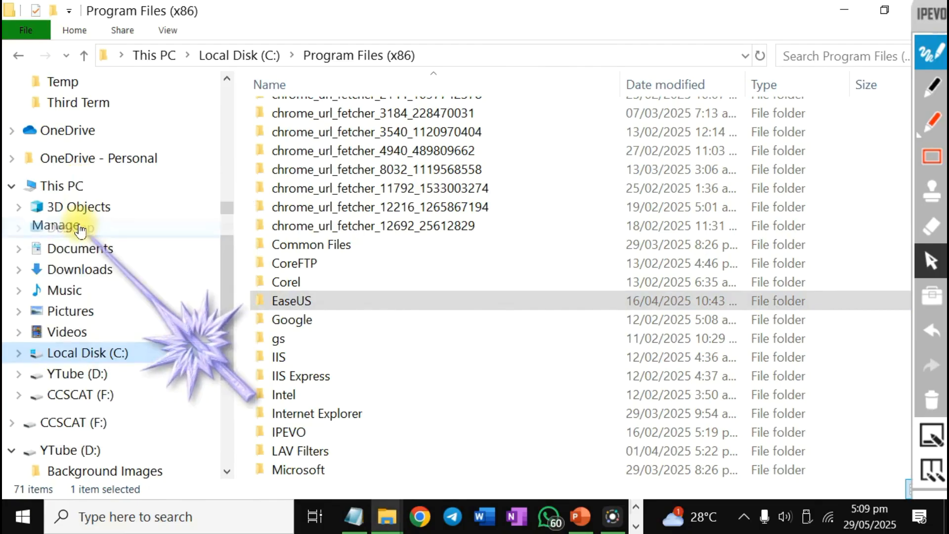
click(517, 374)
mouse_move(518, 374)
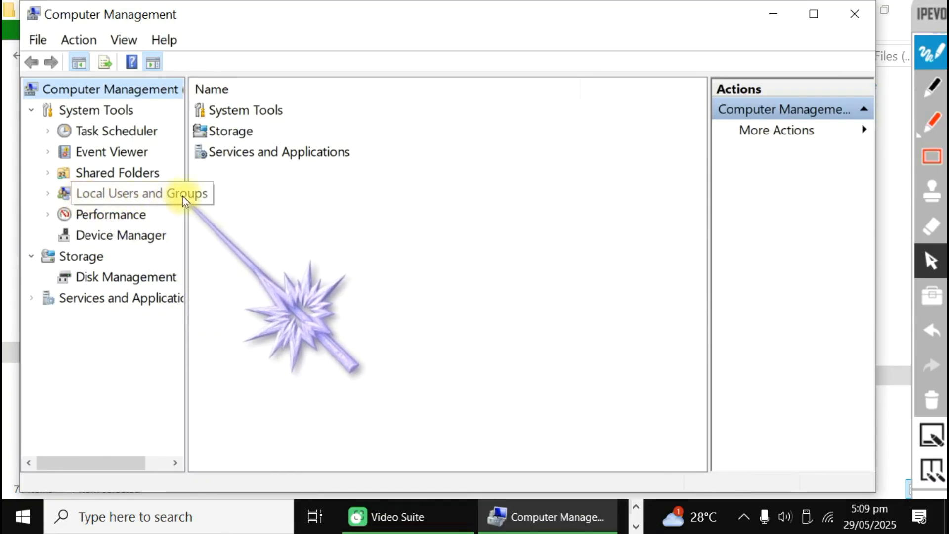
Under Local Users and Groups > Users, start a New User named User and reach the password fields.
click(49, 193)
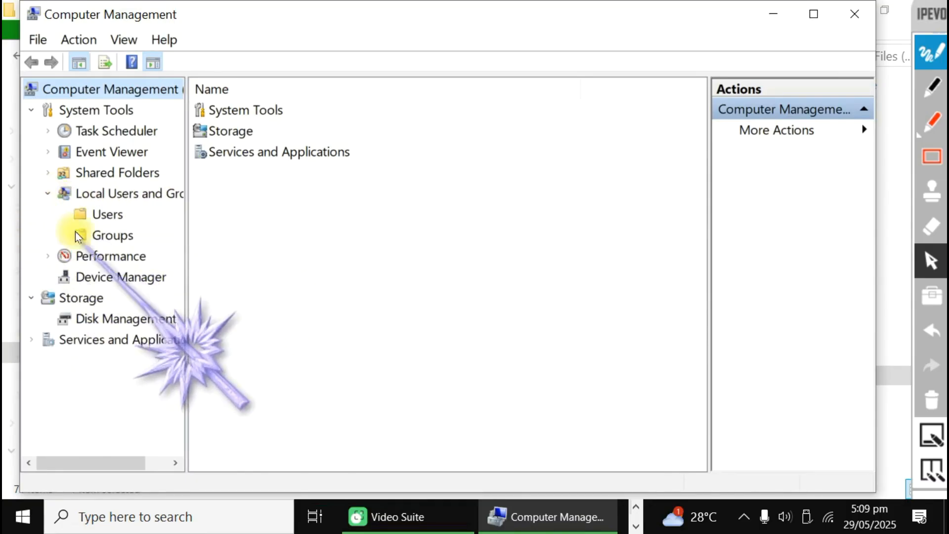
click(107, 215)
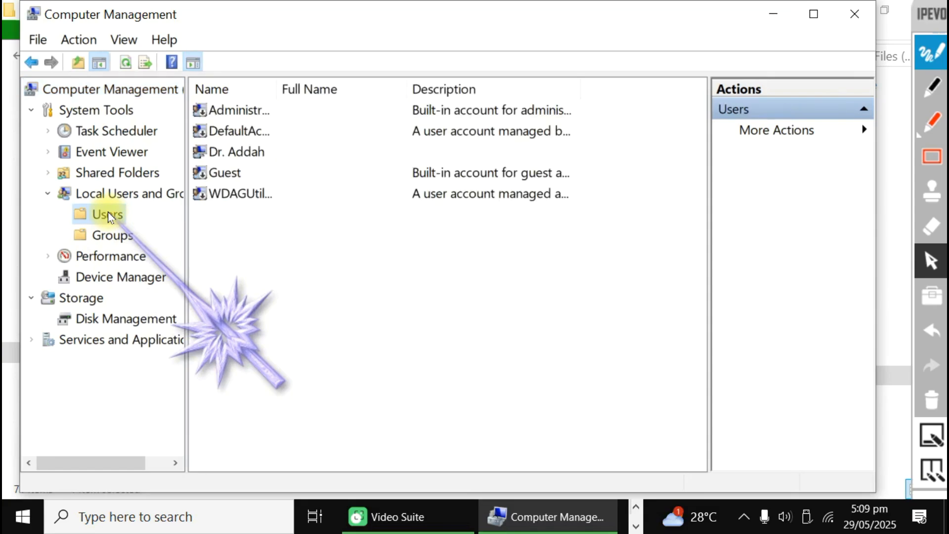
right_click(396, 268)
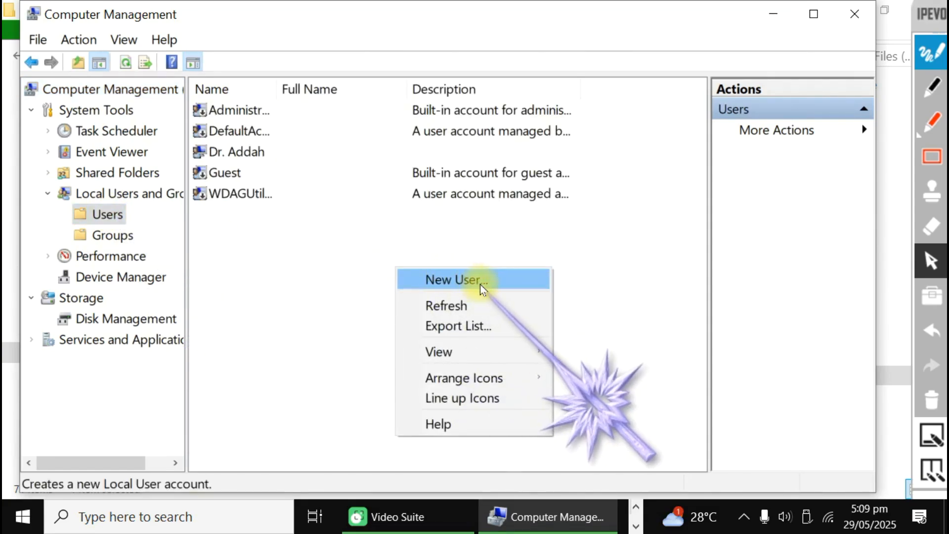
click(493, 283)
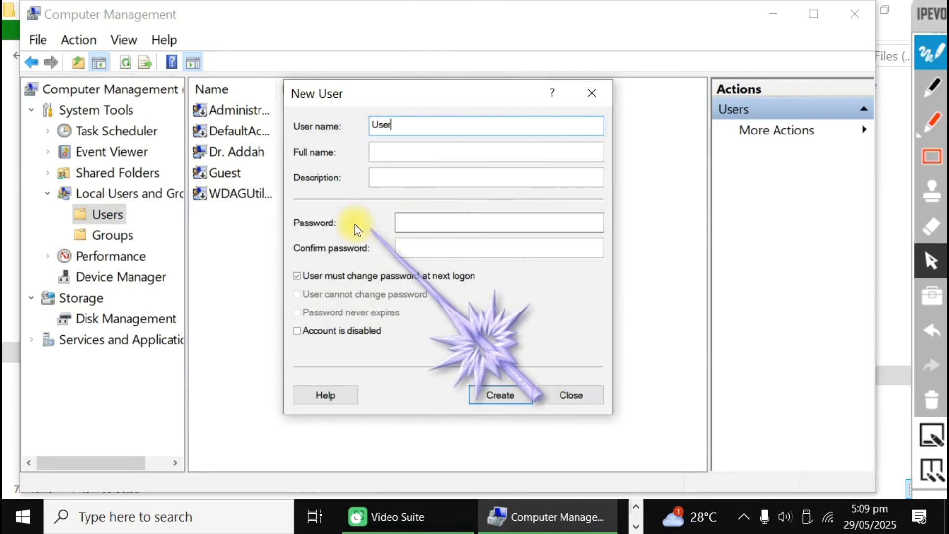
click(424, 221)
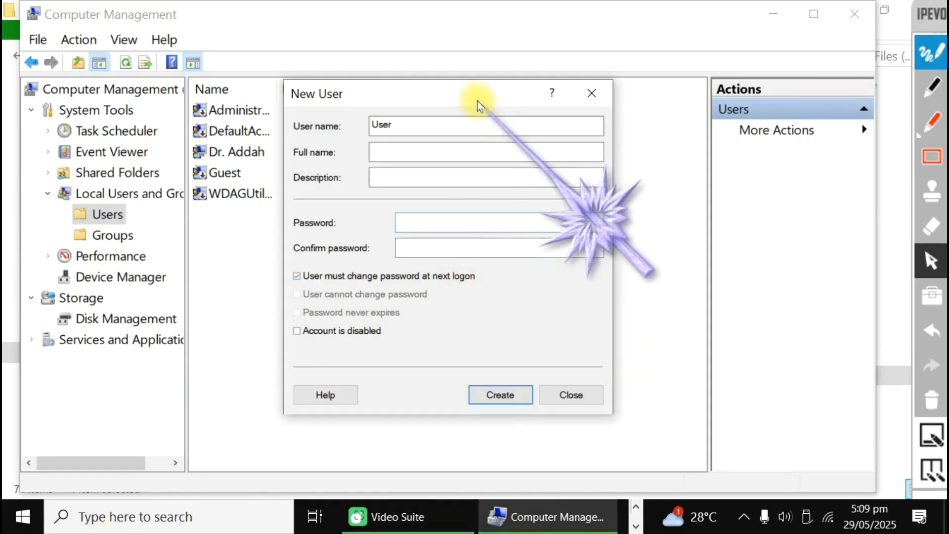
drag(484, 96, 534, 60)
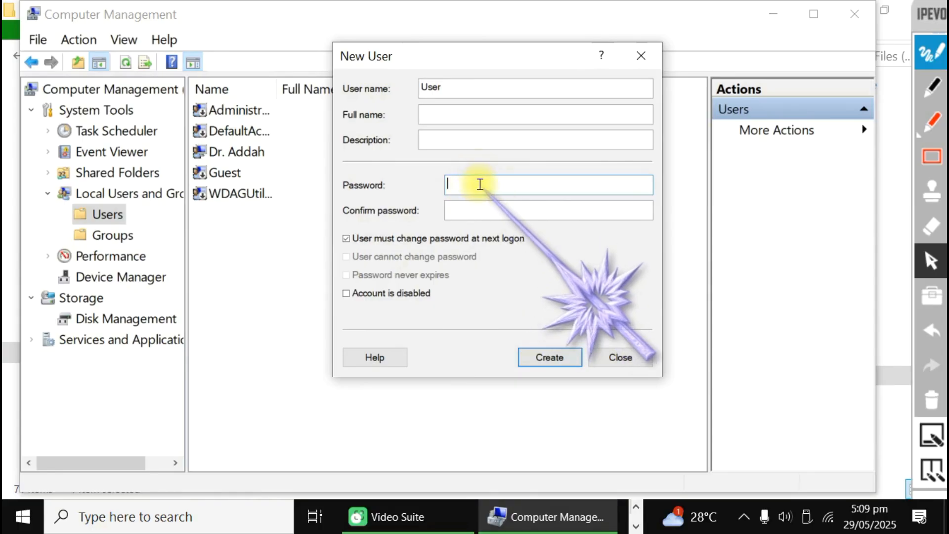
key(Tab)
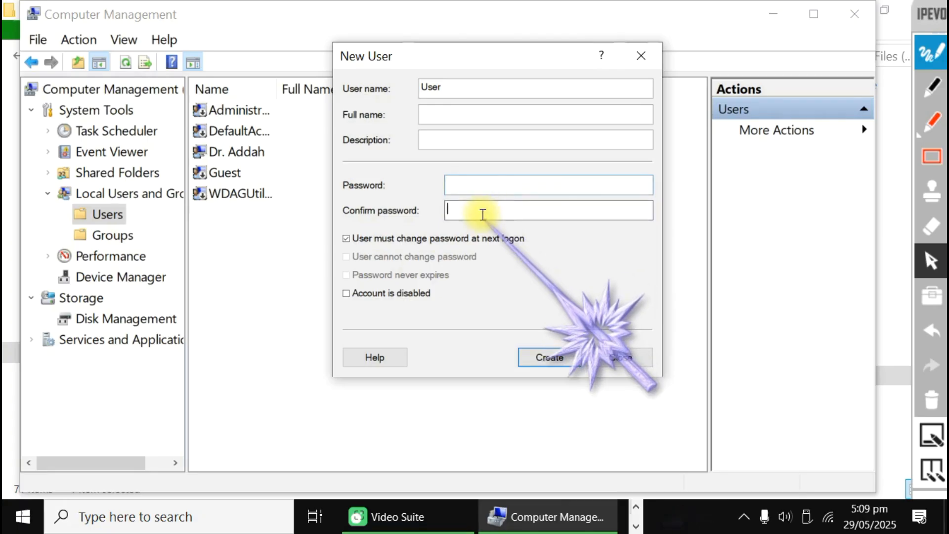
click(489, 213)
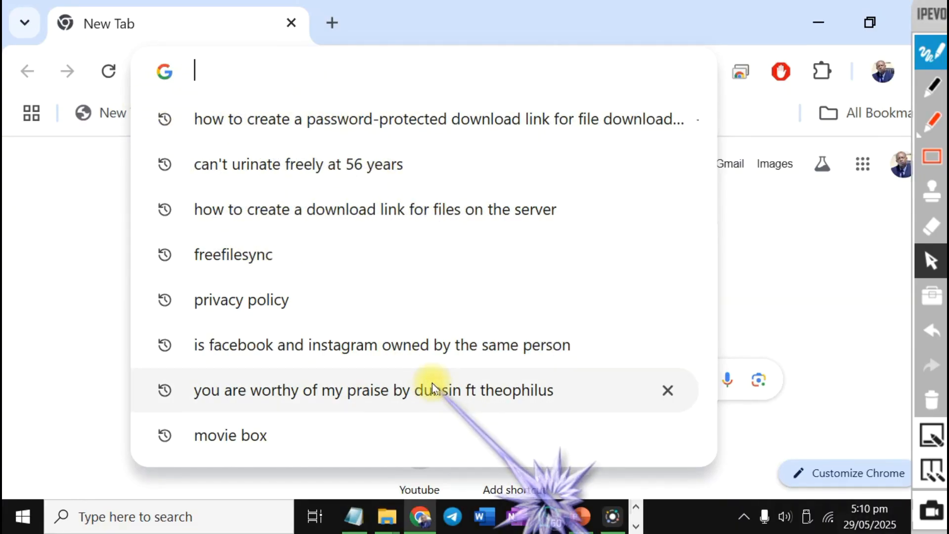
Load the Digital School YouTube channel from Chrome's address bar and scroll its videos.
text(yout)
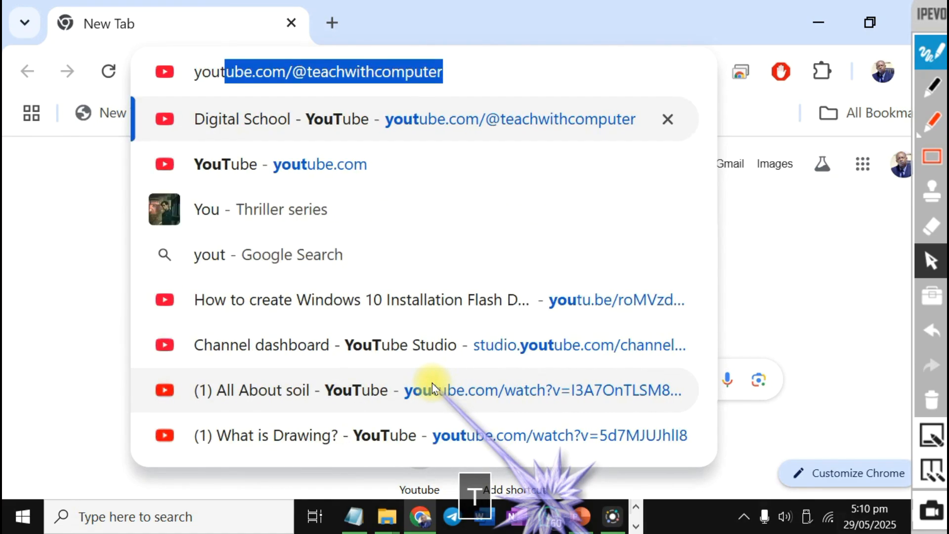
click(476, 73)
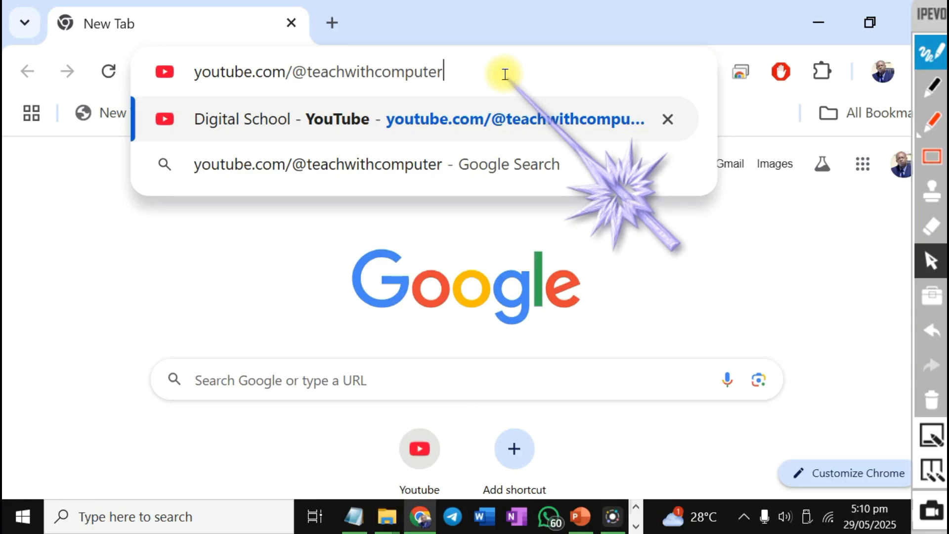
key(Return)
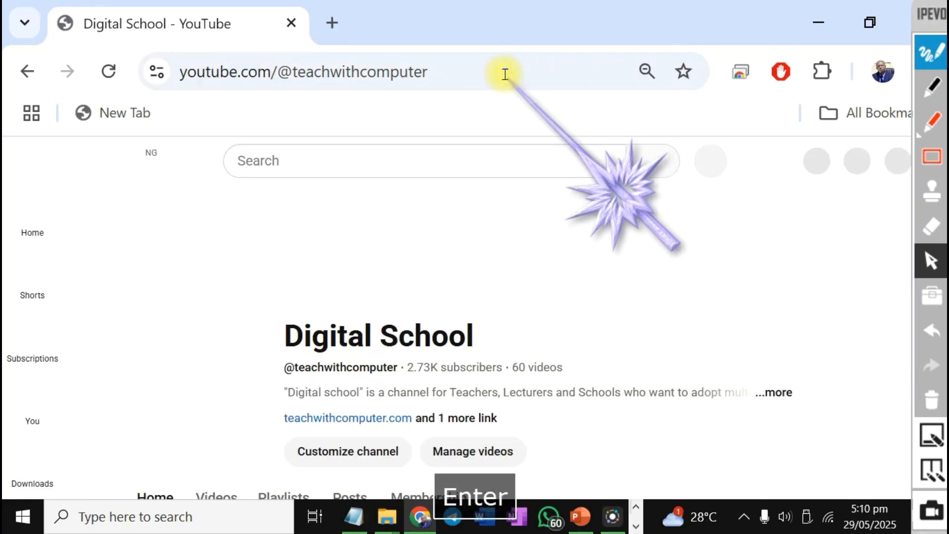
scroll(540, 321, down, 7)
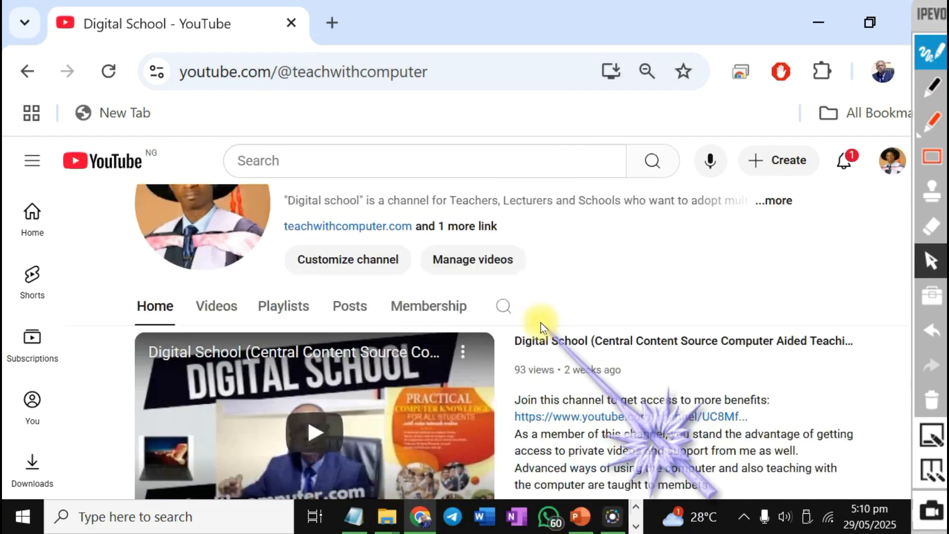
scroll(543, 320, up, 5)
scroll(578, 331, down, 12)
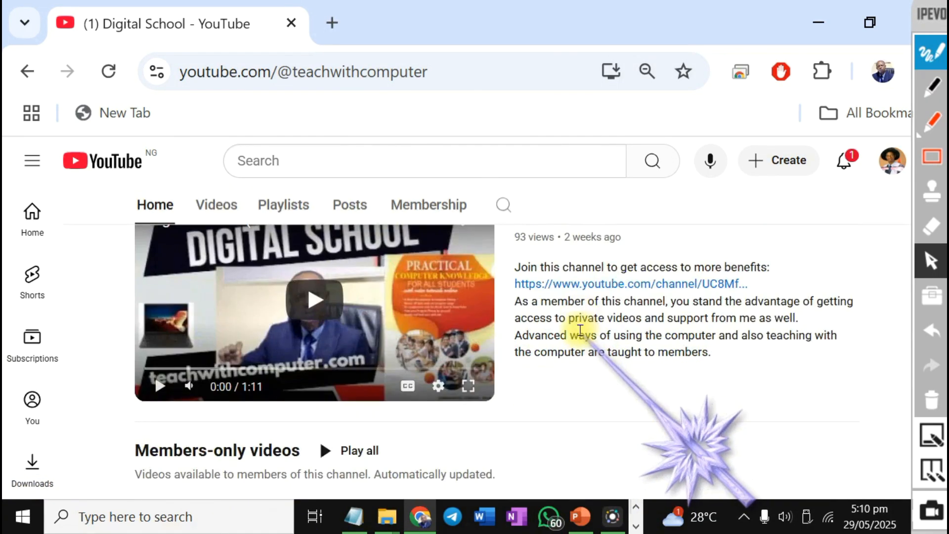
scroll(579, 330, down, 8)
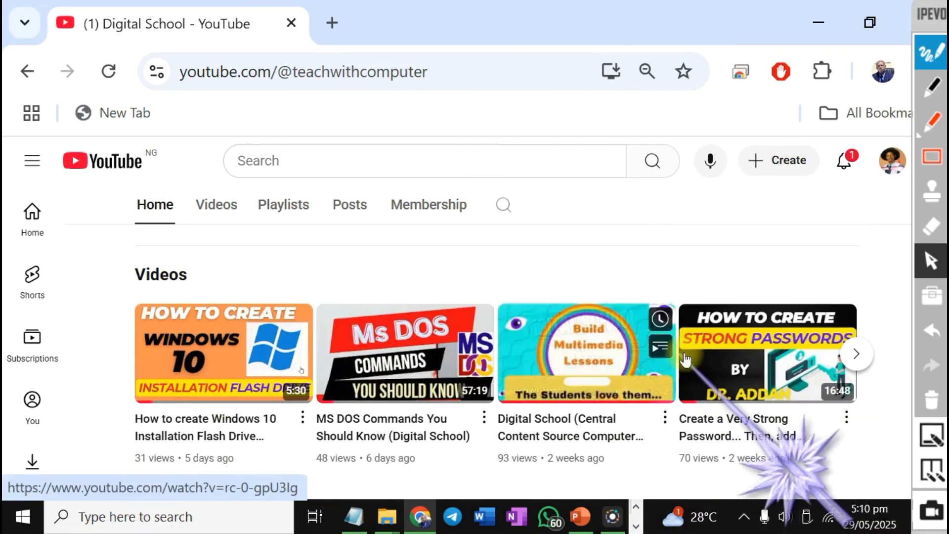
Play the Create a Very Strong Password video, then return to the presentation slide.
click(769, 352)
scroll(460, 372, down, 5)
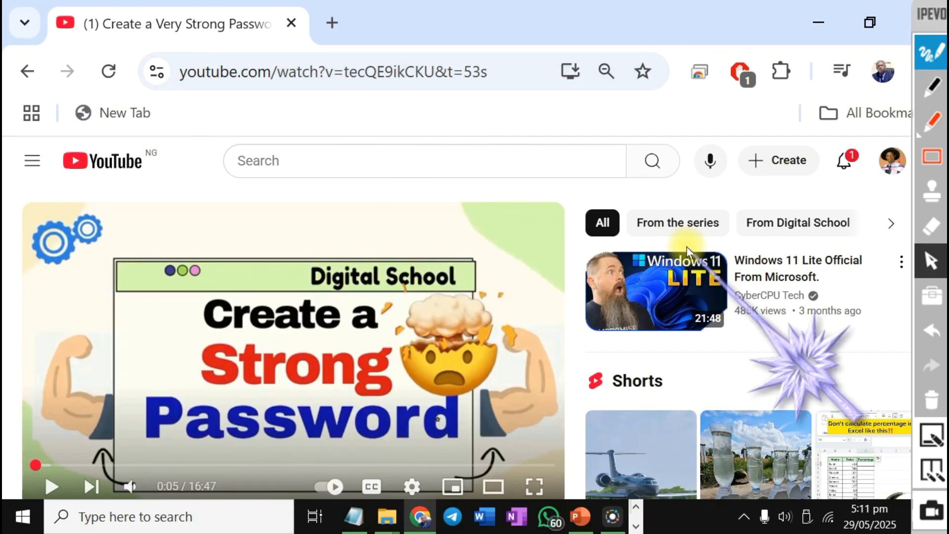
scroll(699, 250, down, 3)
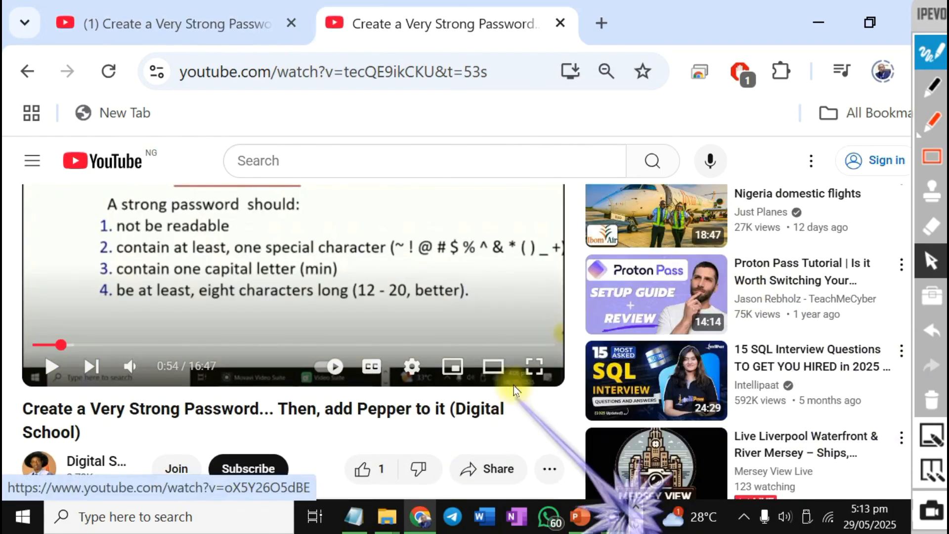
scroll(514, 390, down, 2)
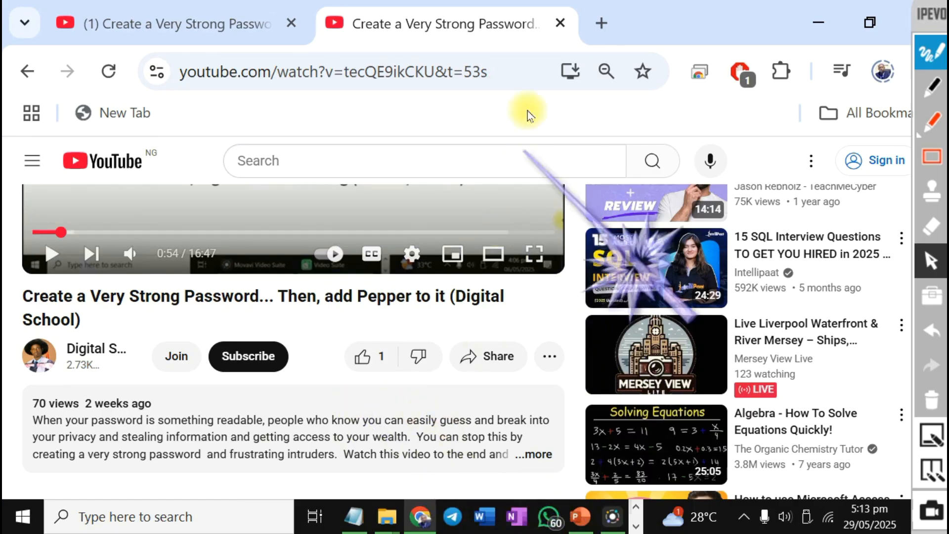
click(561, 23)
click(579, 517)
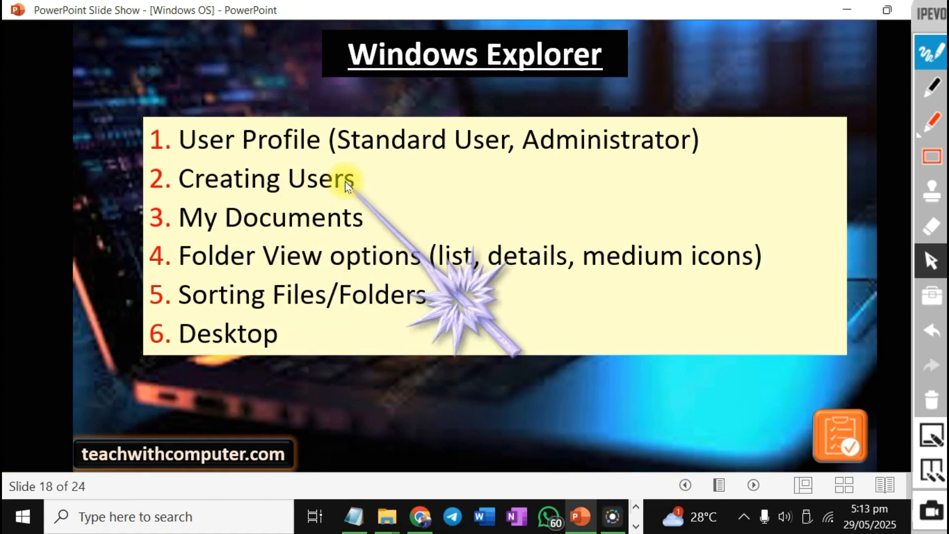
Back in the New User form, create the account User without a password and close the form.
click(847, 10)
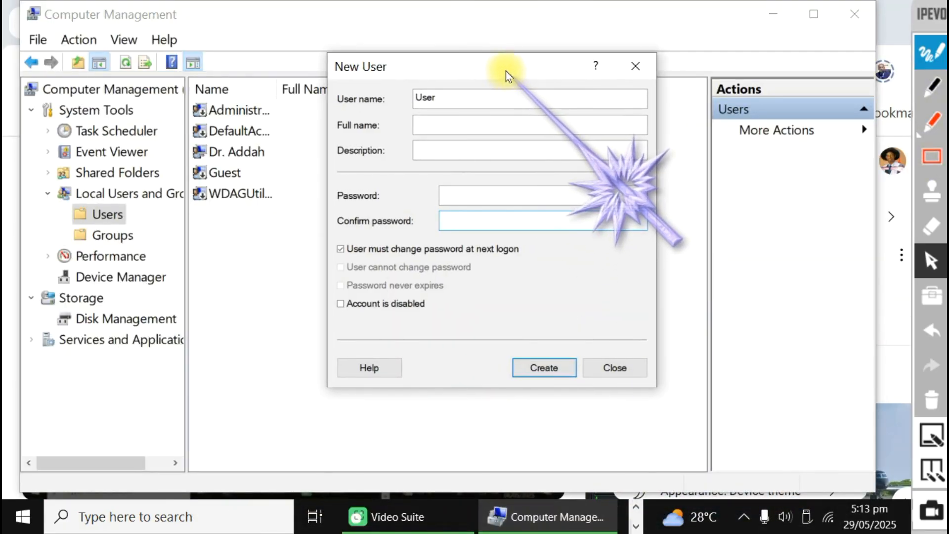
drag(505, 70, 502, 73)
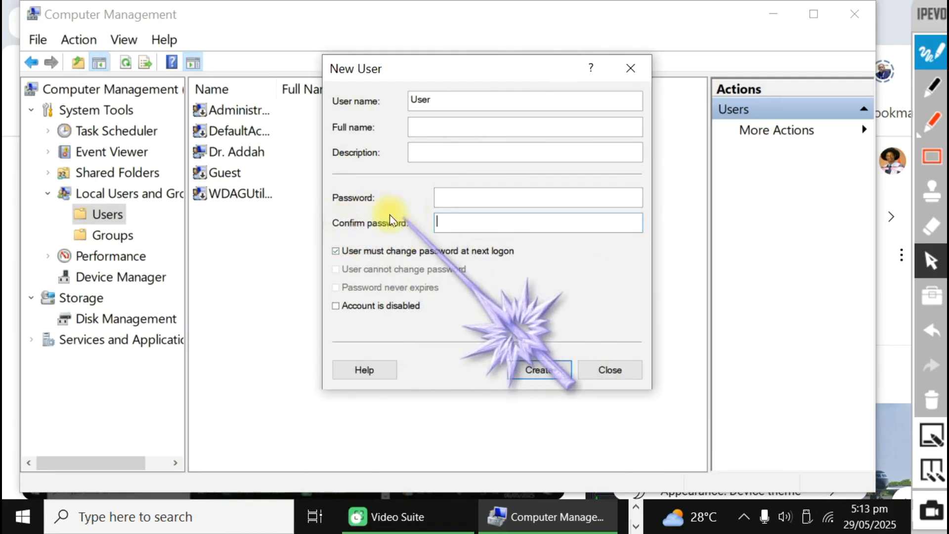
click(461, 197)
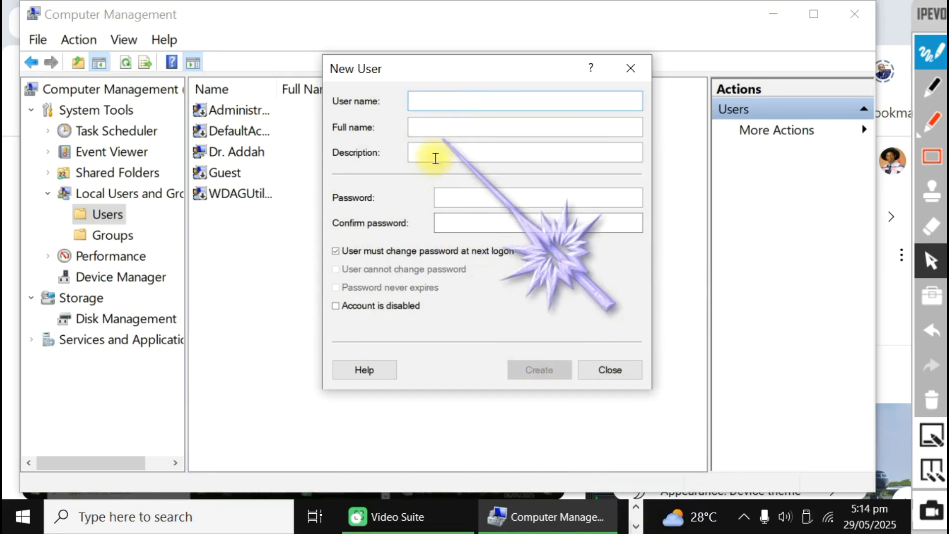
click(611, 371)
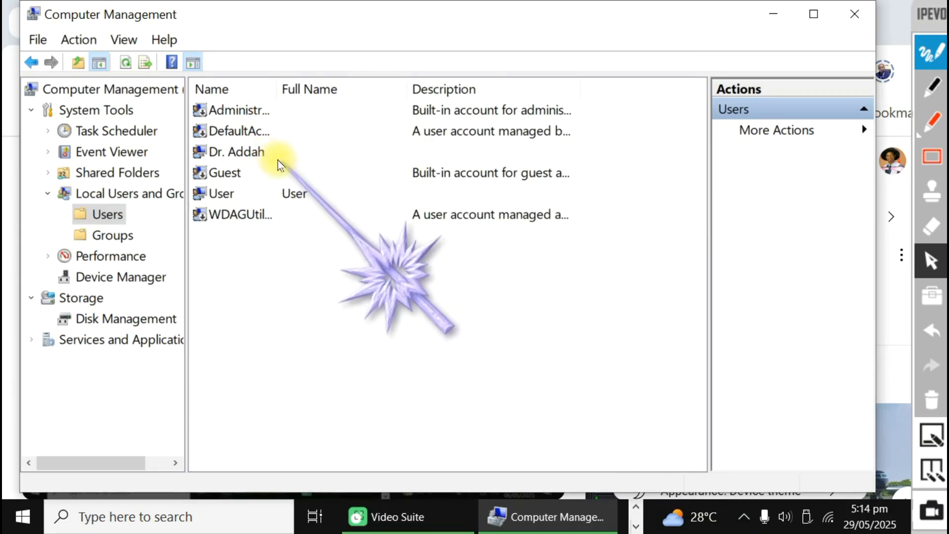
Open User's Properties, go to the Member Of tab, and choose Add to pick a group.
click(231, 196)
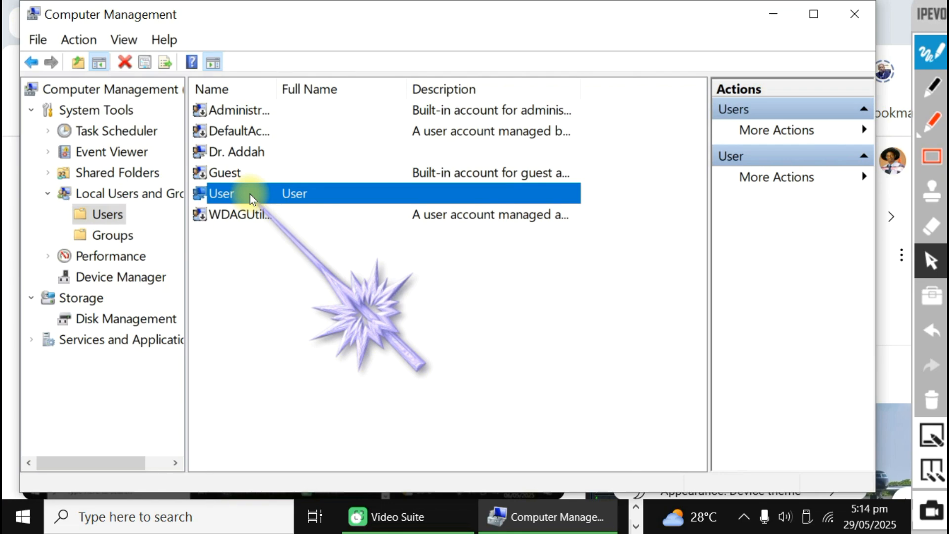
right_click(257, 196)
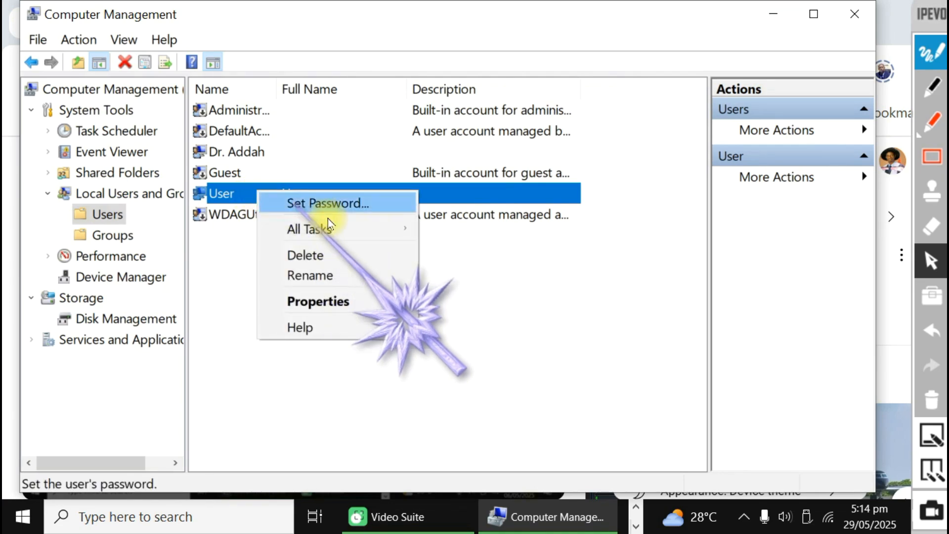
click(348, 304)
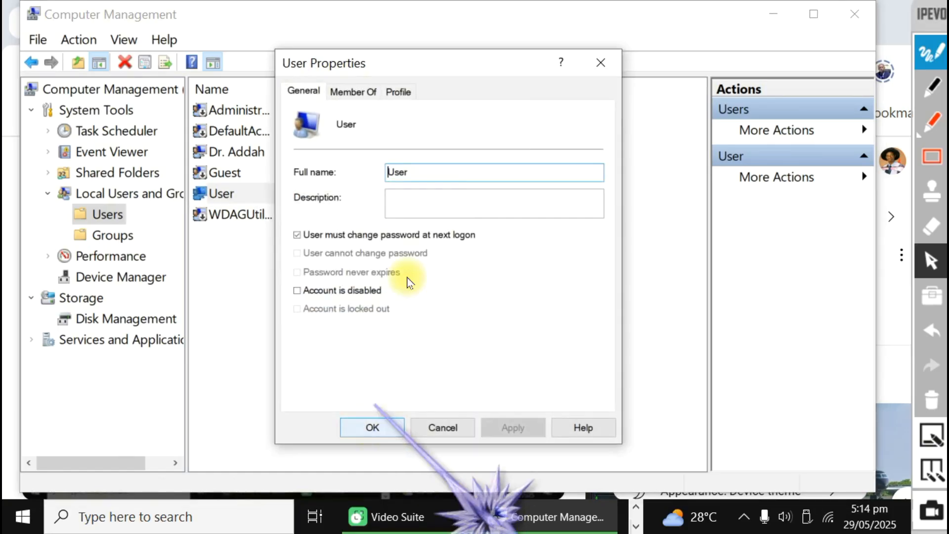
drag(491, 69, 500, 33)
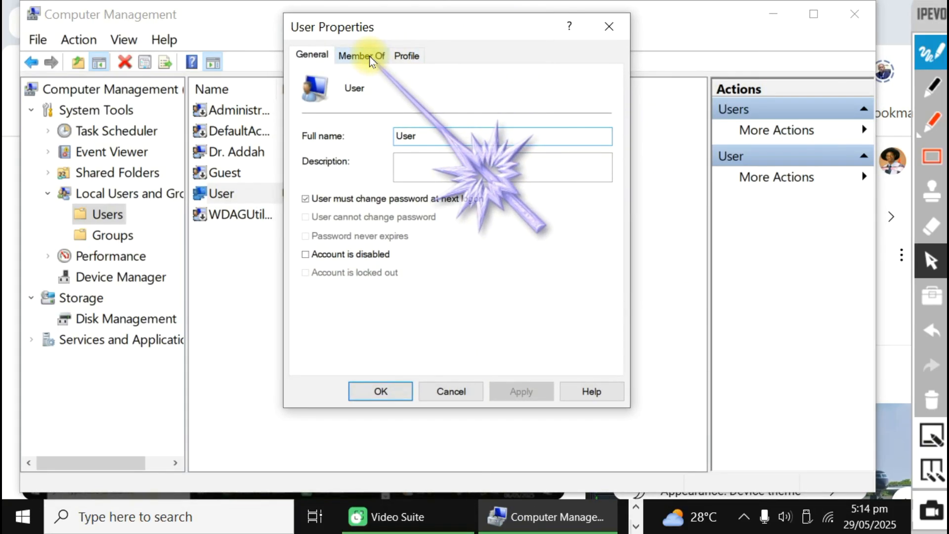
click(371, 56)
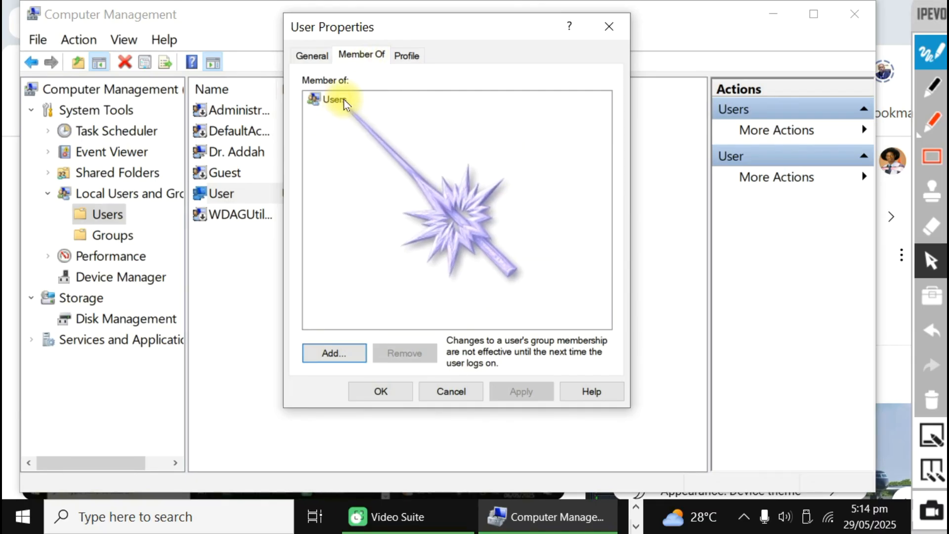
click(341, 356)
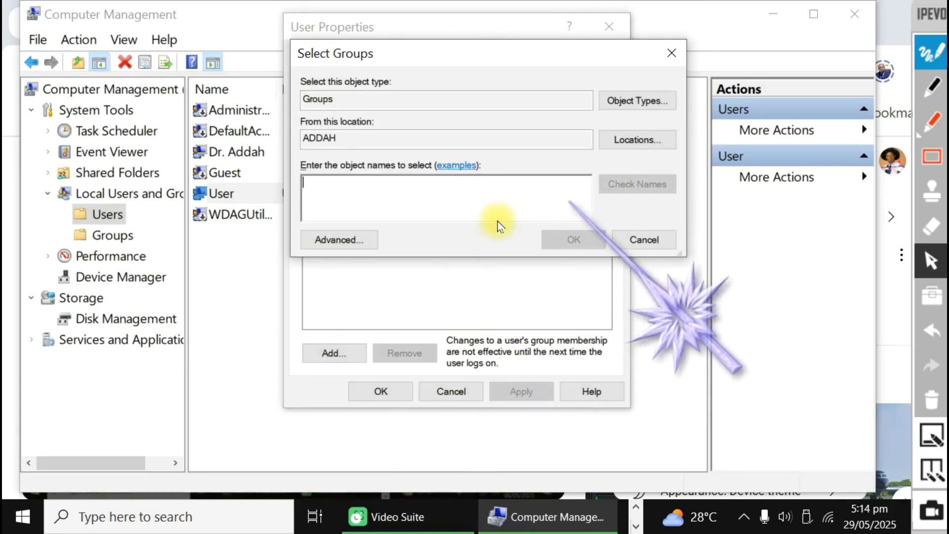
Find and add the Administrators group via Advanced search, then apply and close User's properties.
click(355, 240)
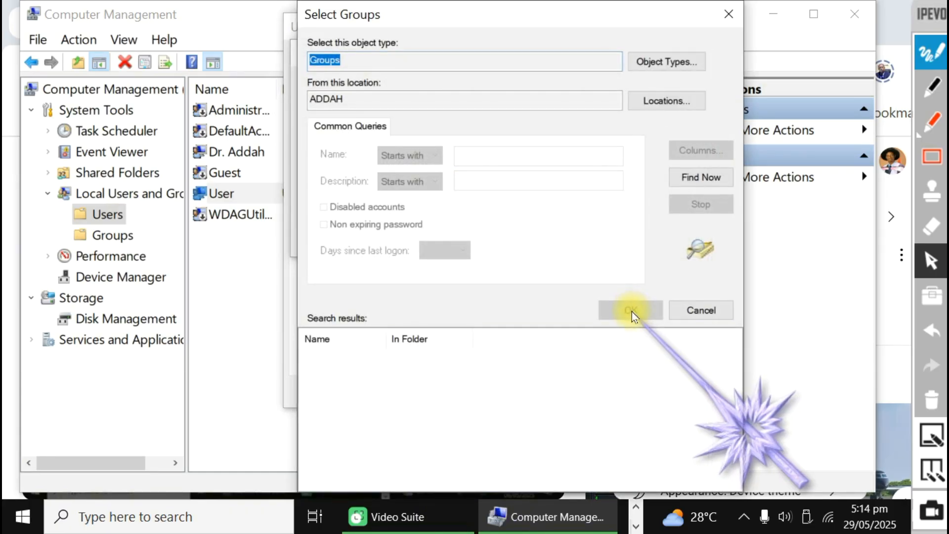
click(714, 179)
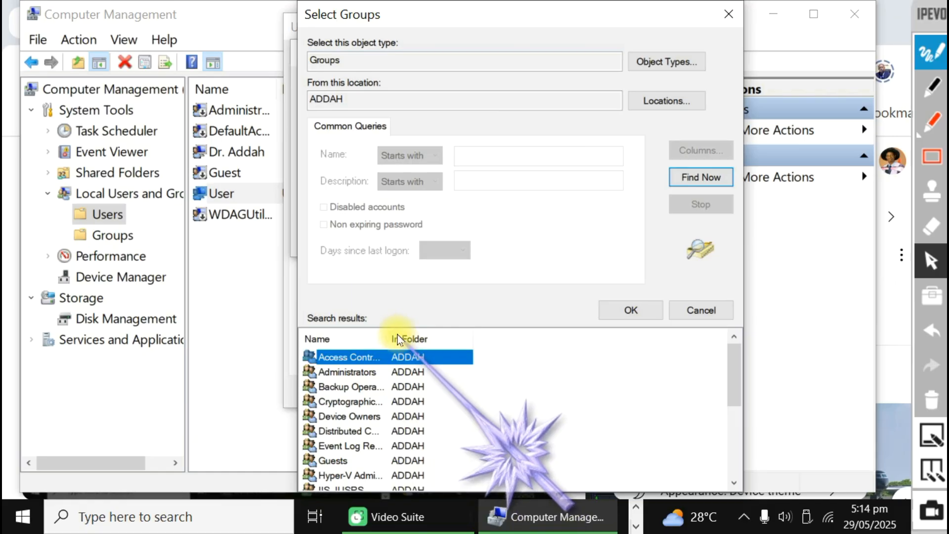
drag(387, 337, 461, 337)
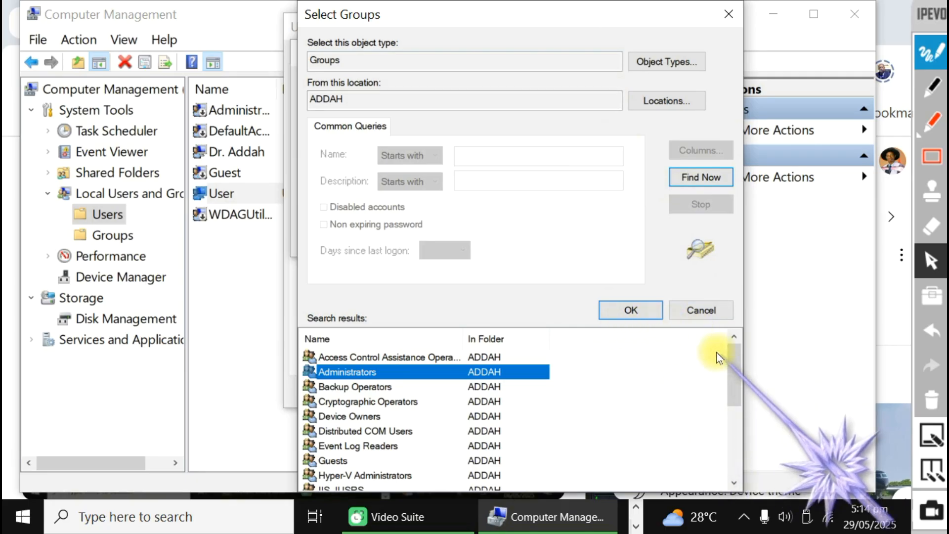
click(637, 310)
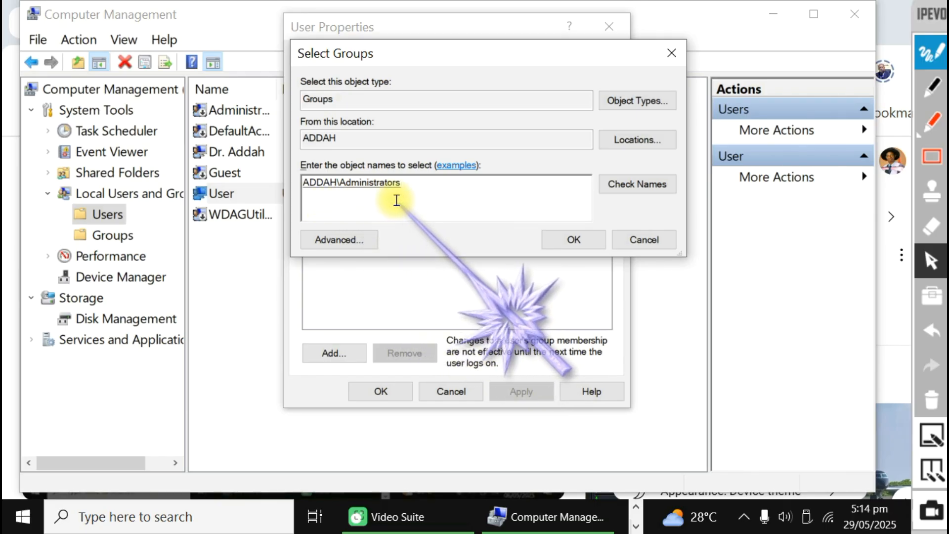
click(576, 241)
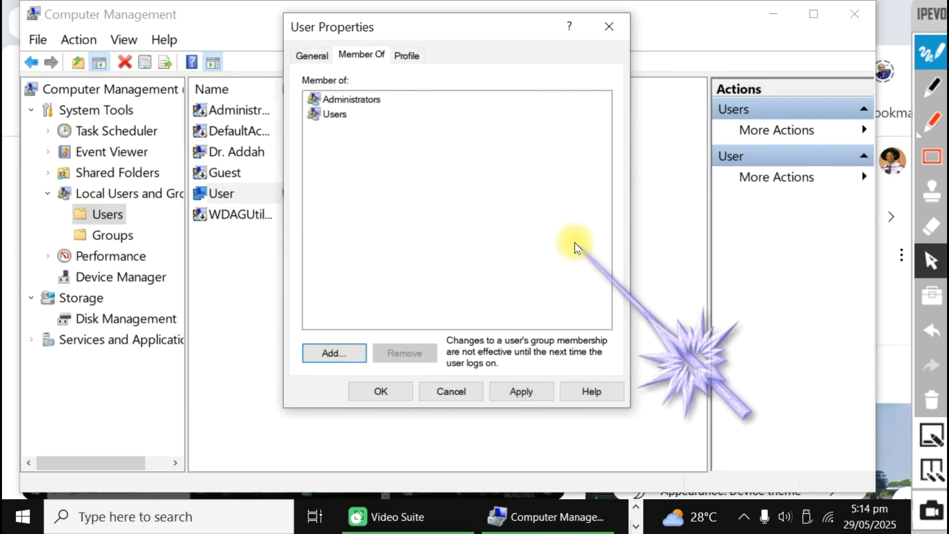
click(521, 391)
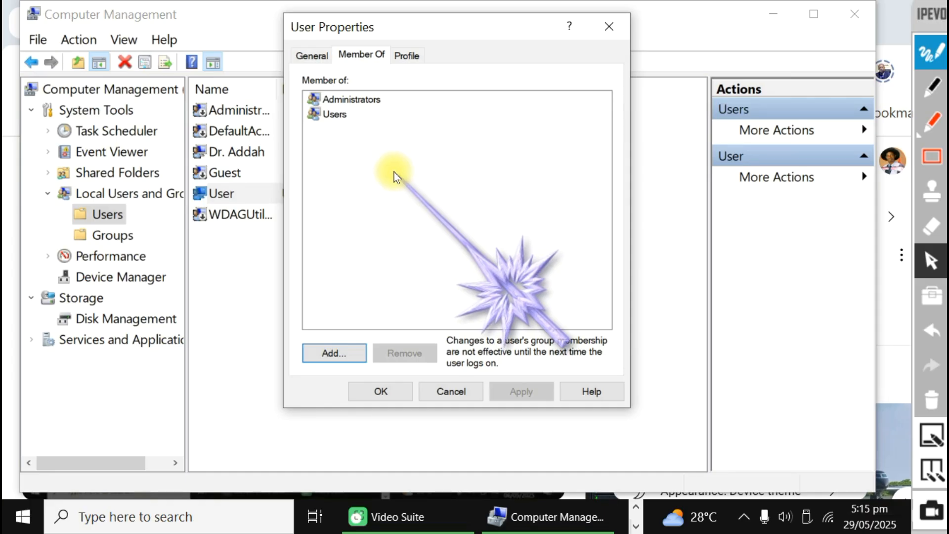
click(376, 391)
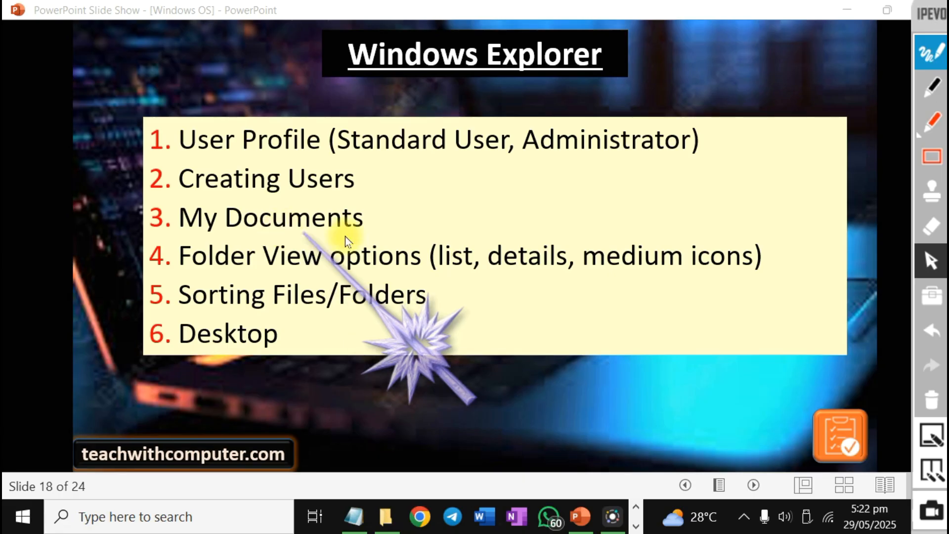
Open File Explorer over the slide show with Win+E, showing Quick access.
key(super+e)
Reposition the File Explorer window, open Documents from Quick access and maximize it.
click(369, 266)
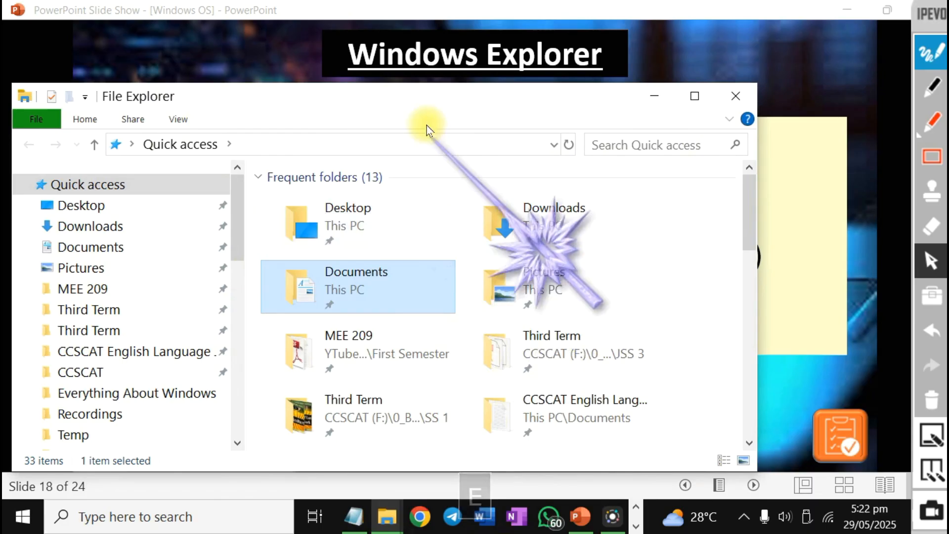
click(445, 99)
drag(446, 99, 516, 36)
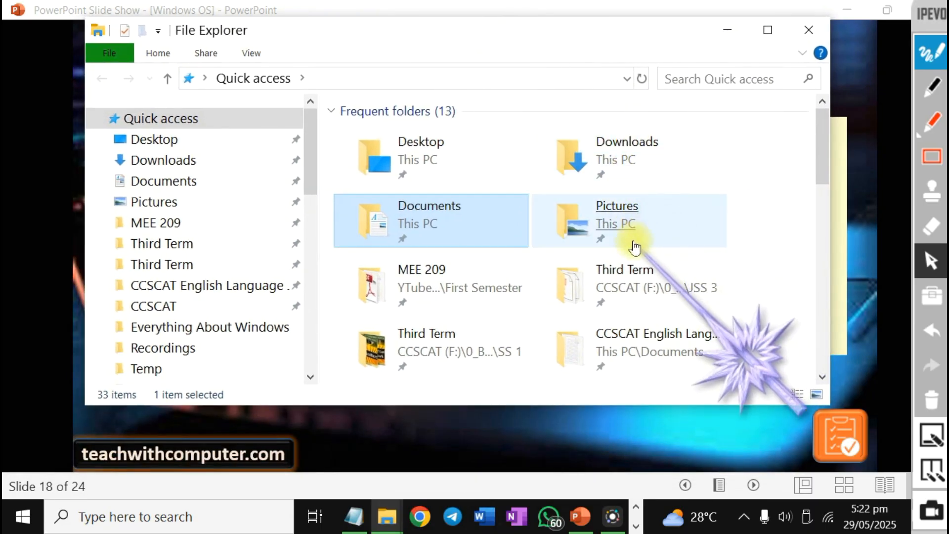
double_click(424, 202)
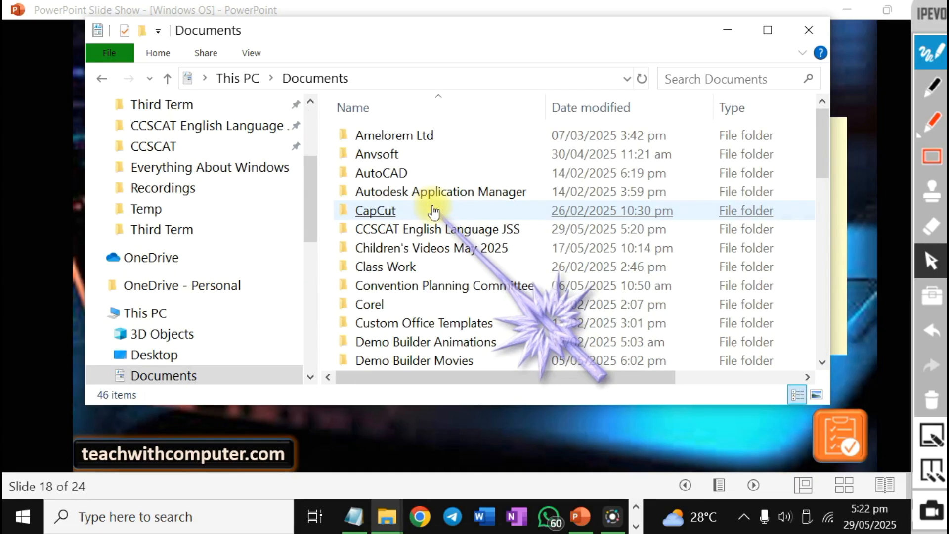
click(782, 34)
Browse the Documents folders, selecting Class Work, Corel and Children's Videos May 2025.
click(685, 244)
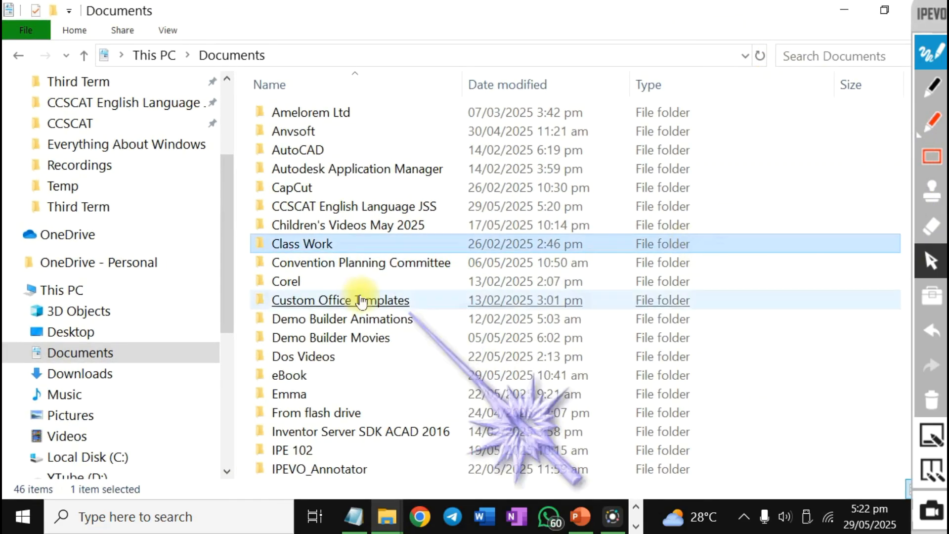
click(352, 281)
scroll(352, 280, down, 3)
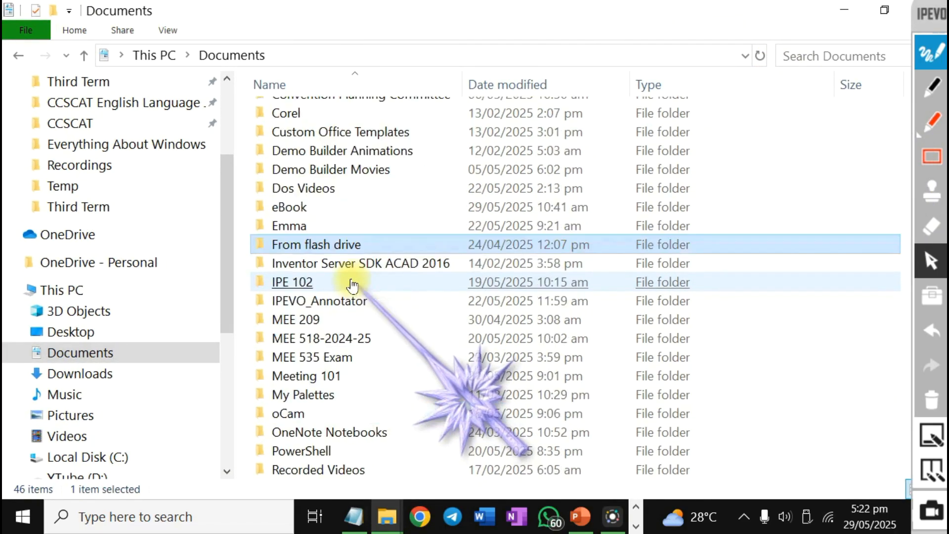
scroll(353, 284, down, 6)
scroll(354, 275, up, 7)
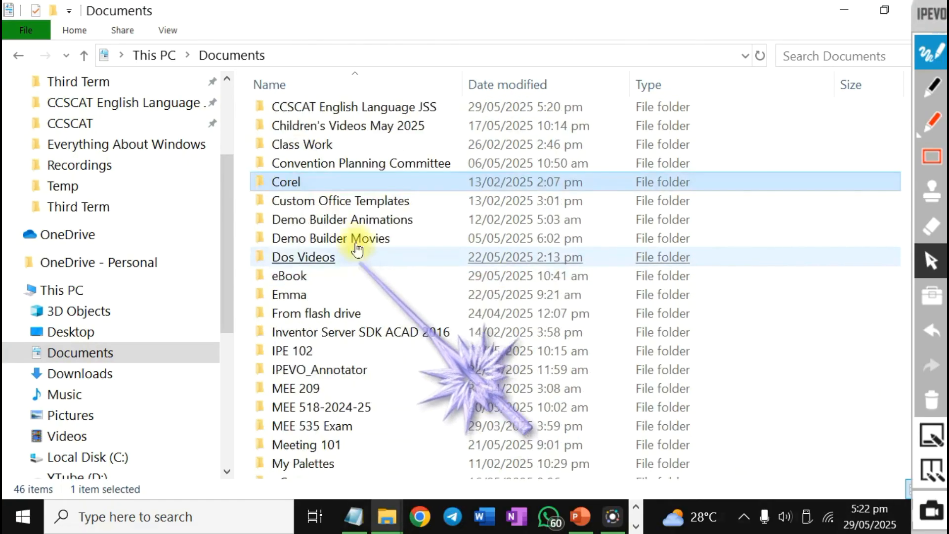
scroll(354, 243, down, 4)
scroll(346, 240, up, 6)
click(354, 224)
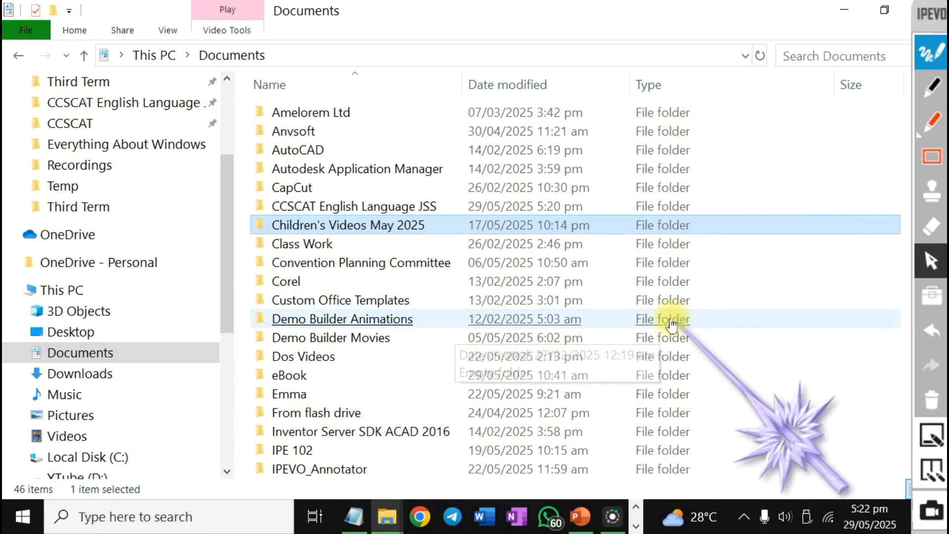
click(396, 245)
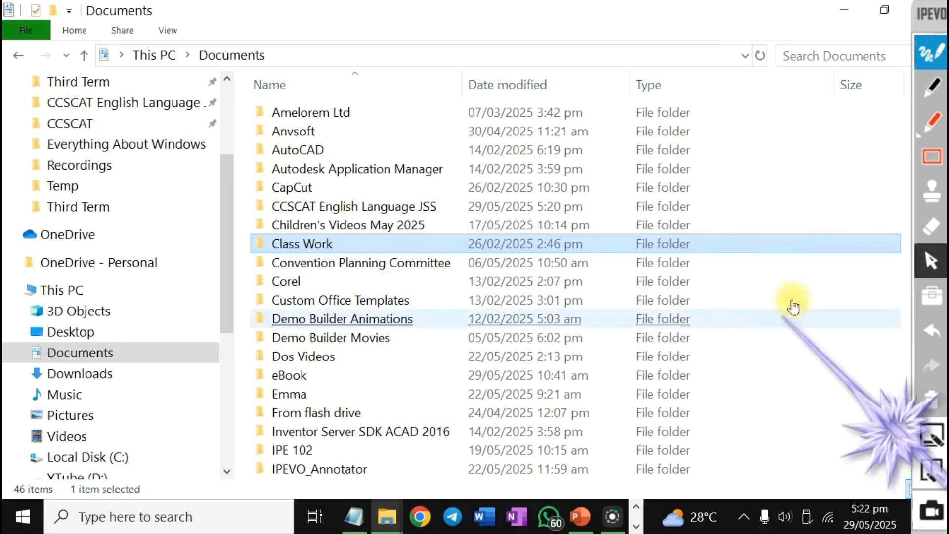
right_click(789, 170)
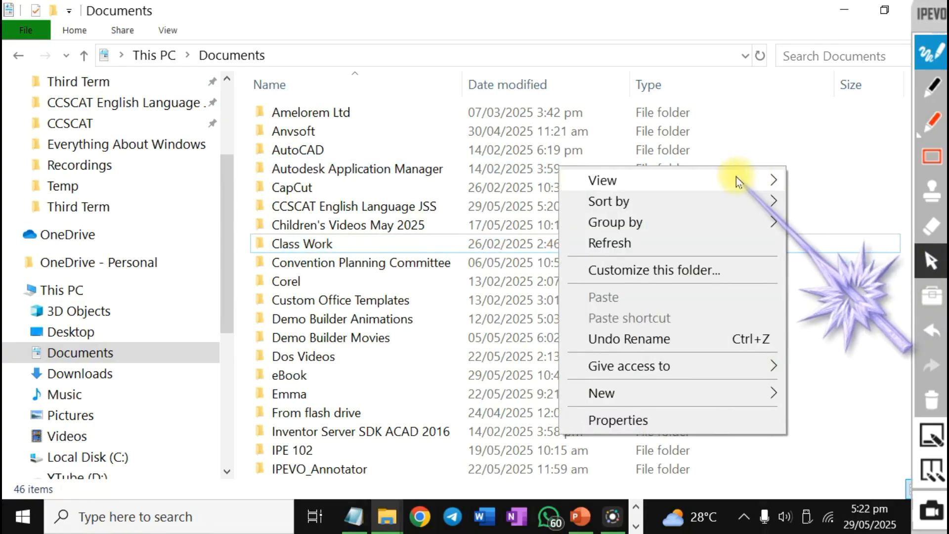
Show Documents as extra large icons, then switch to large icons.
mouse_move(737, 180)
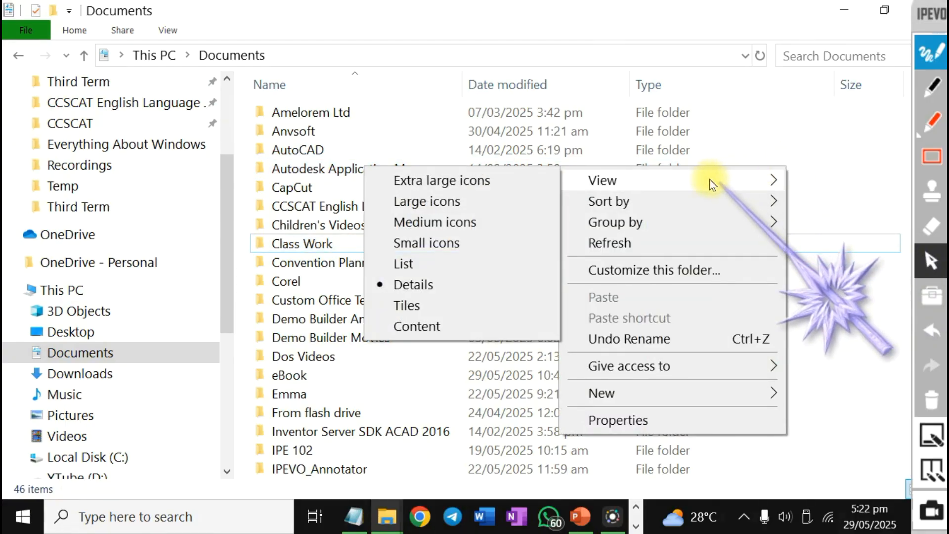
click(502, 179)
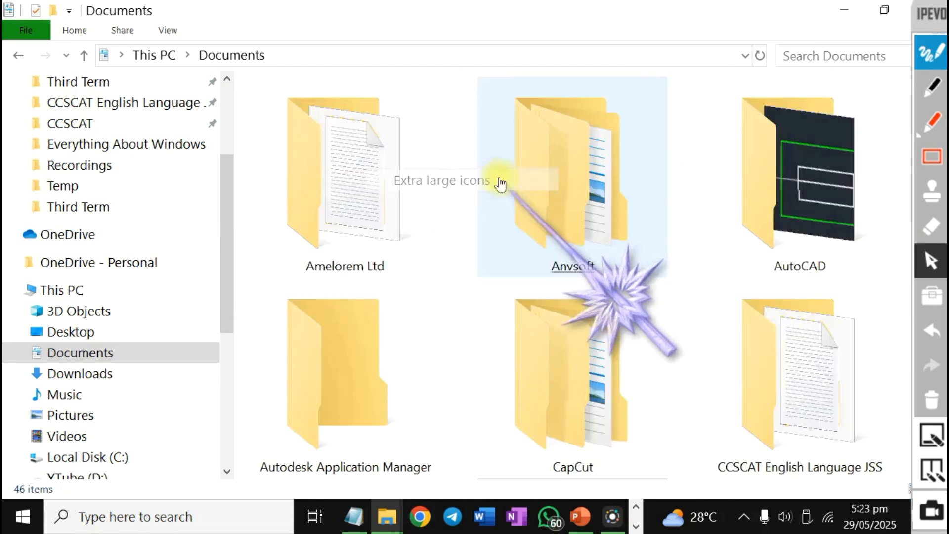
click(576, 250)
scroll(606, 255, down, 15)
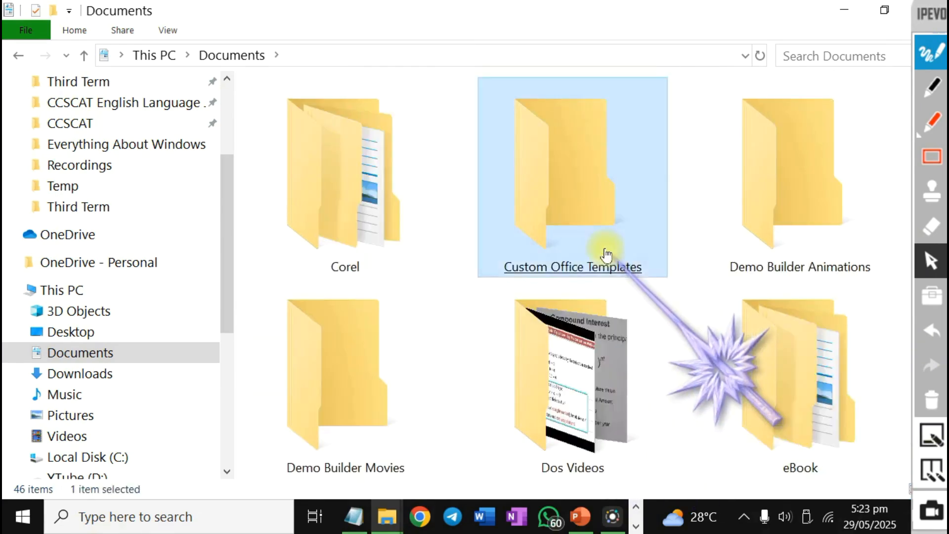
scroll(606, 256, down, 5)
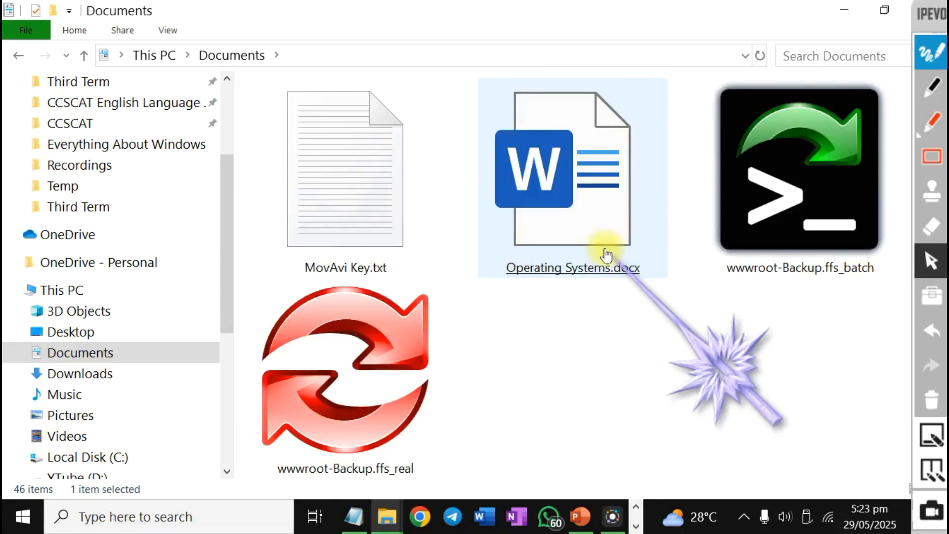
scroll(606, 254, up, 10)
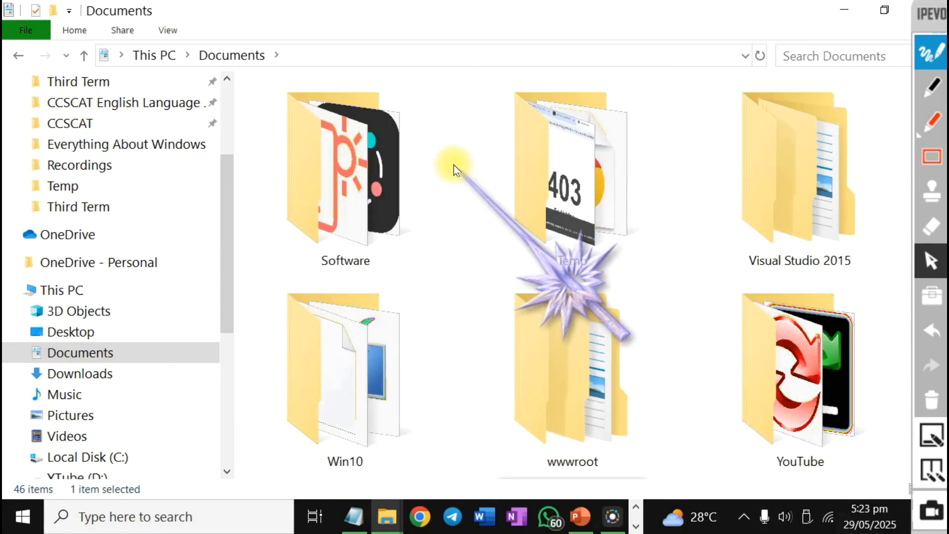
right_click(454, 169)
mouse_move(416, 179)
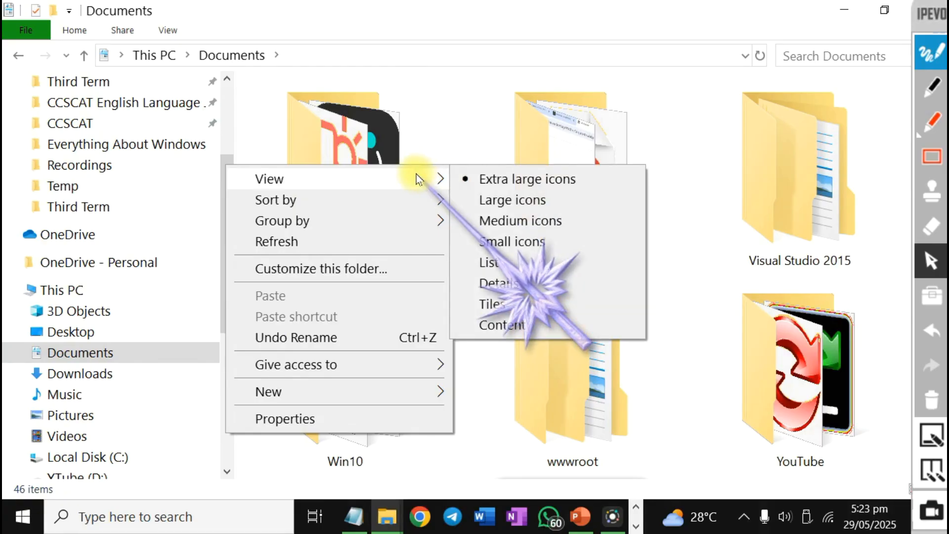
click(504, 201)
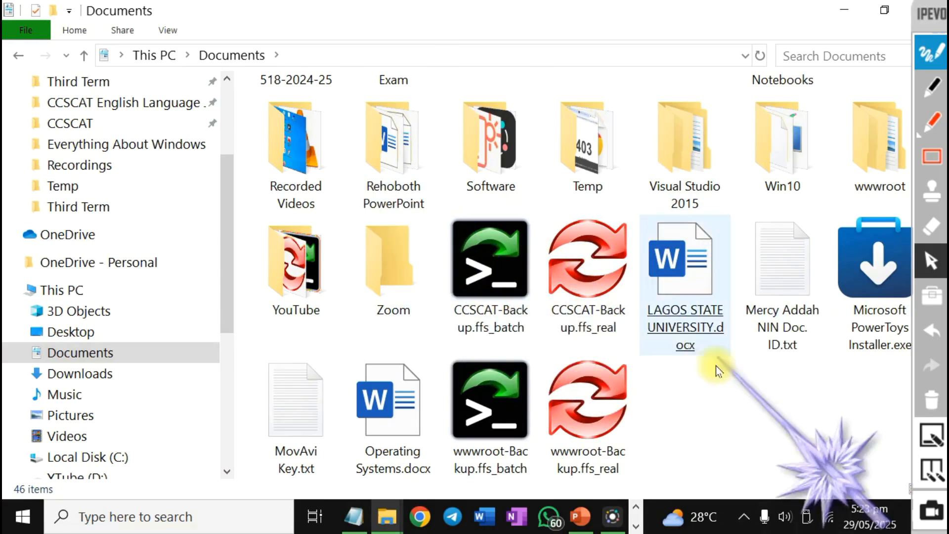
Switch Documents to List view, then back to Details view.
right_click(753, 405)
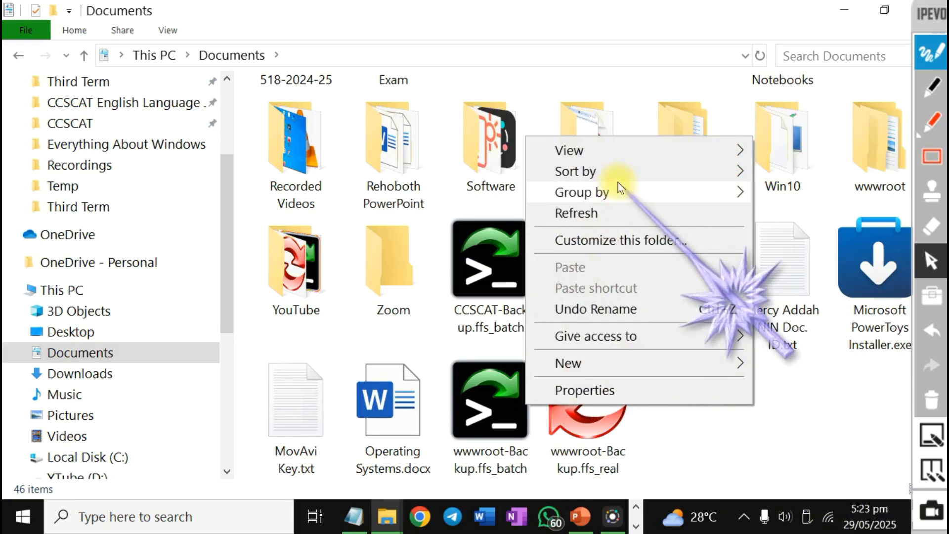
mouse_move(625, 153)
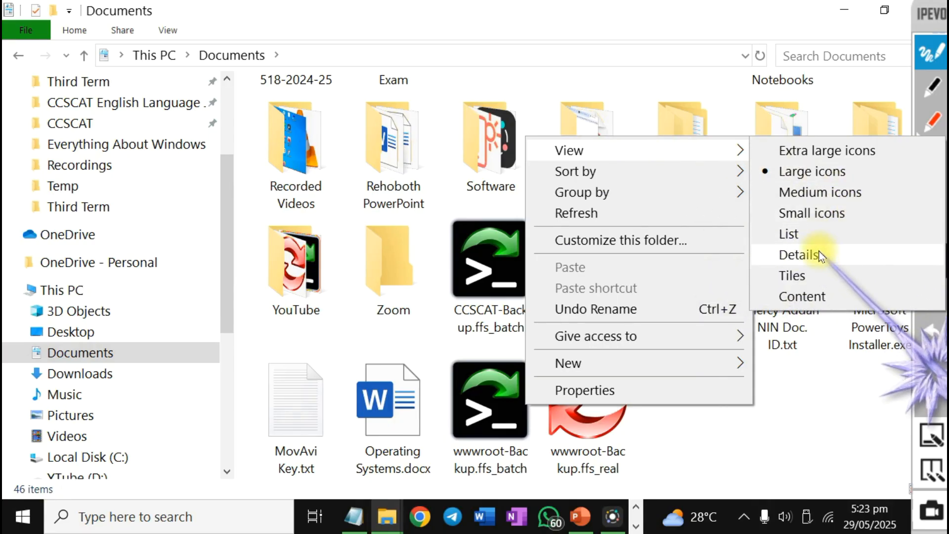
click(817, 235)
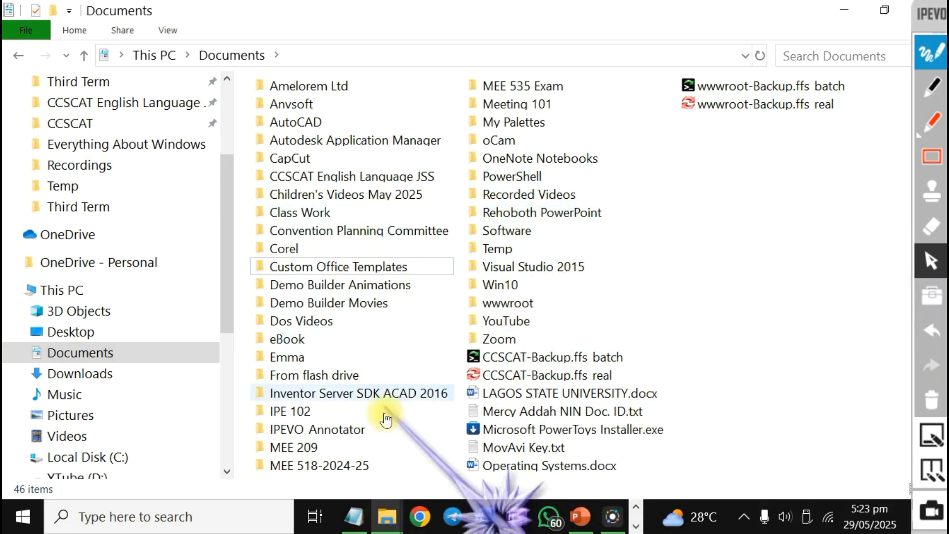
click(417, 394)
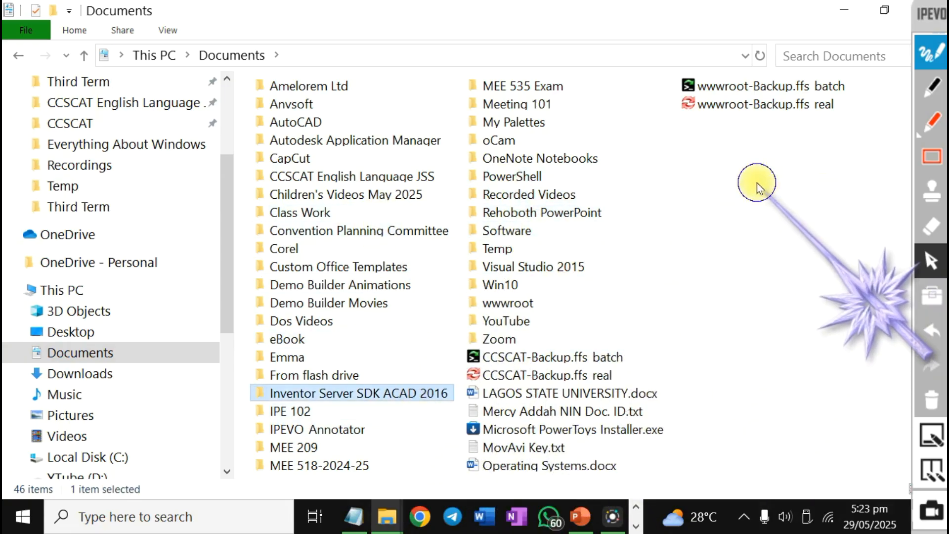
right_click(757, 184)
mouse_move(713, 193)
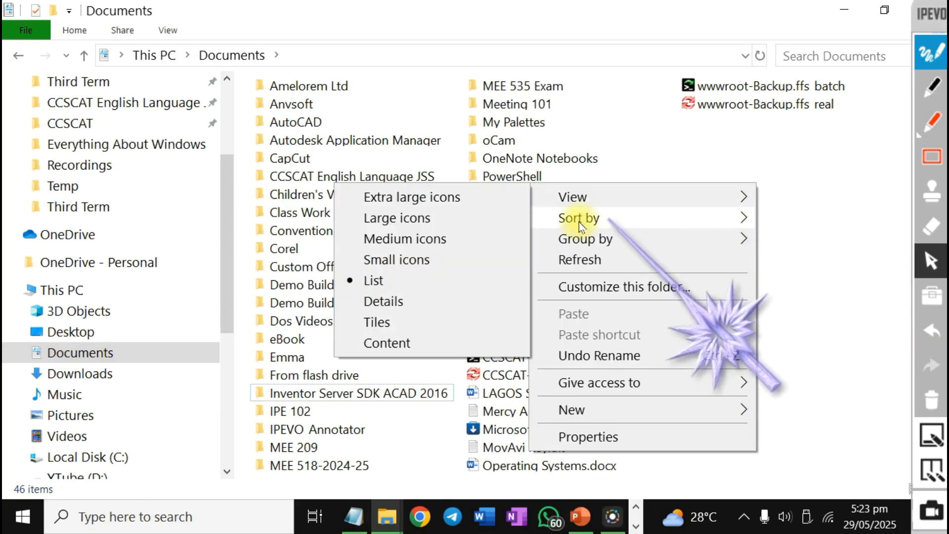
click(399, 302)
Open the Choose Details dialog from the Sort by menu in Documents.
click(395, 300)
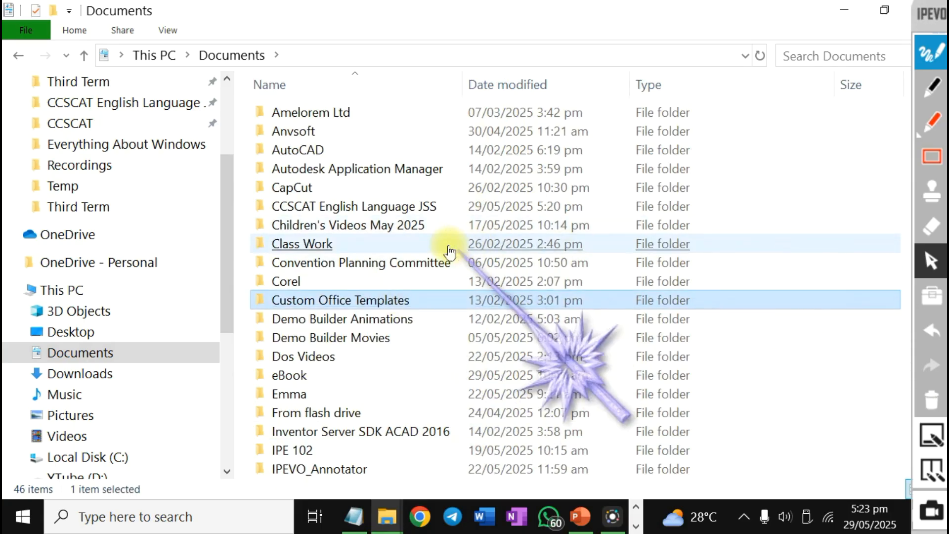
scroll(448, 243, down, 9)
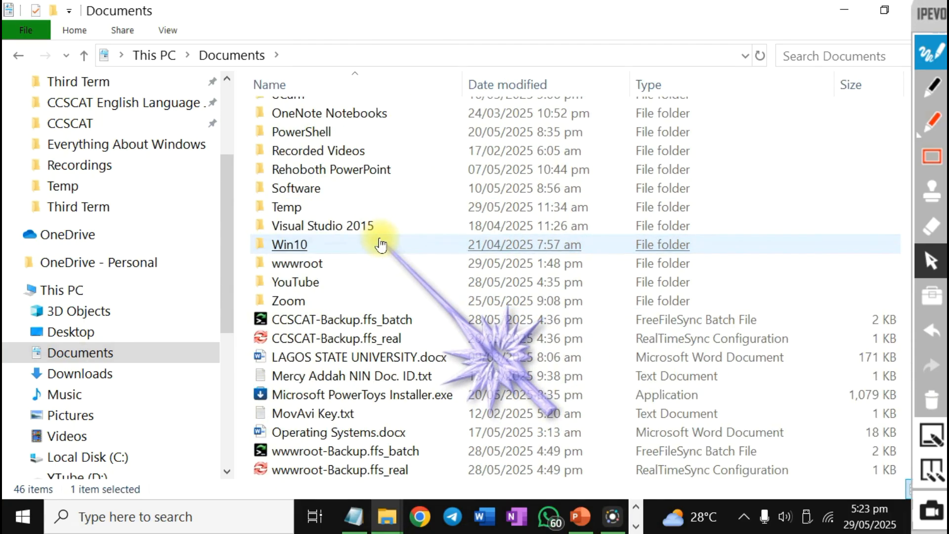
scroll(380, 244, up, 9)
scroll(380, 245, down, 4)
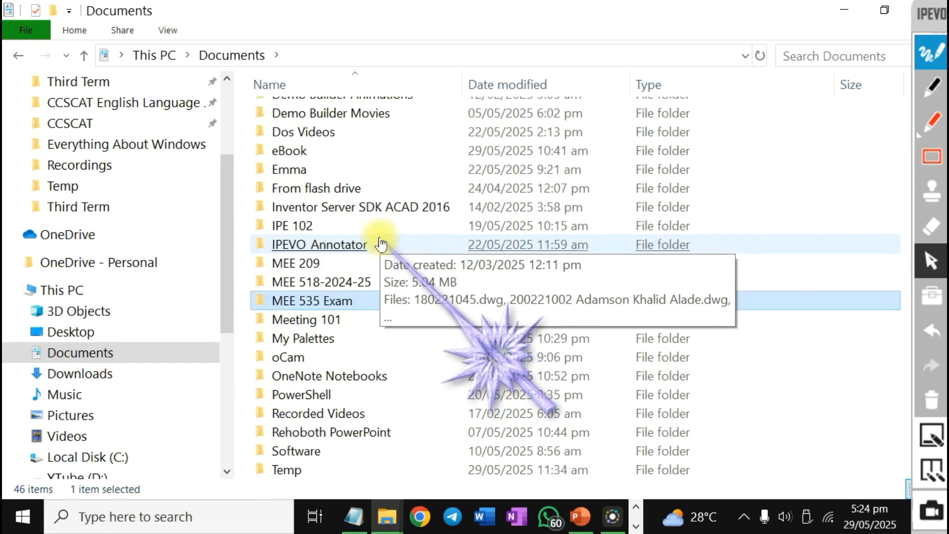
scroll(380, 244, up, 4)
scroll(385, 244, down, 9)
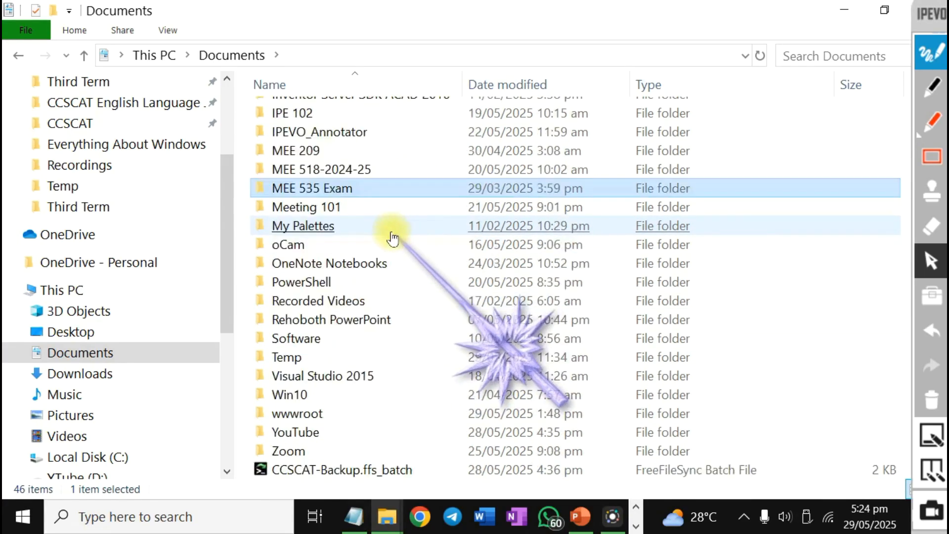
right_click(829, 149)
click(767, 183)
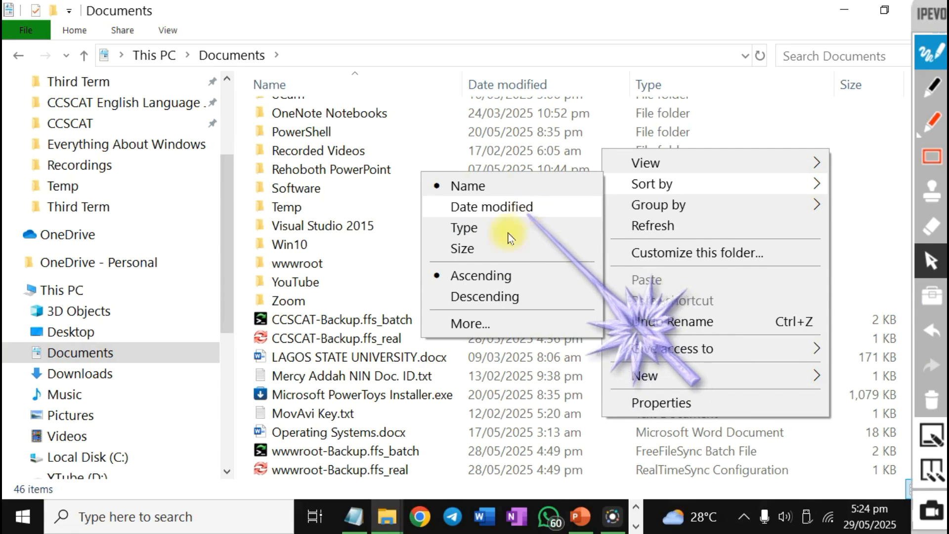
click(490, 324)
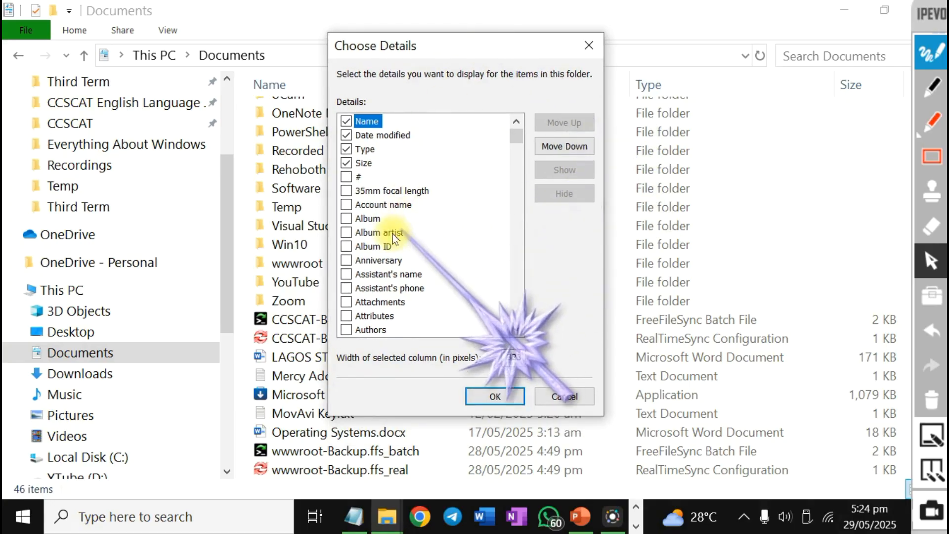
Tick Date created in Choose Details and confirm with OK.
scroll(405, 238, down, 13)
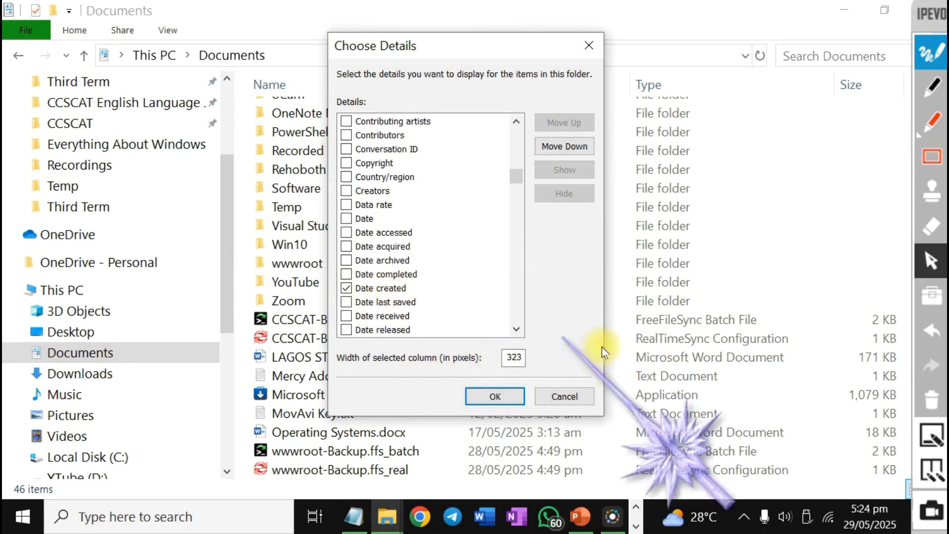
click(505, 397)
click(502, 394)
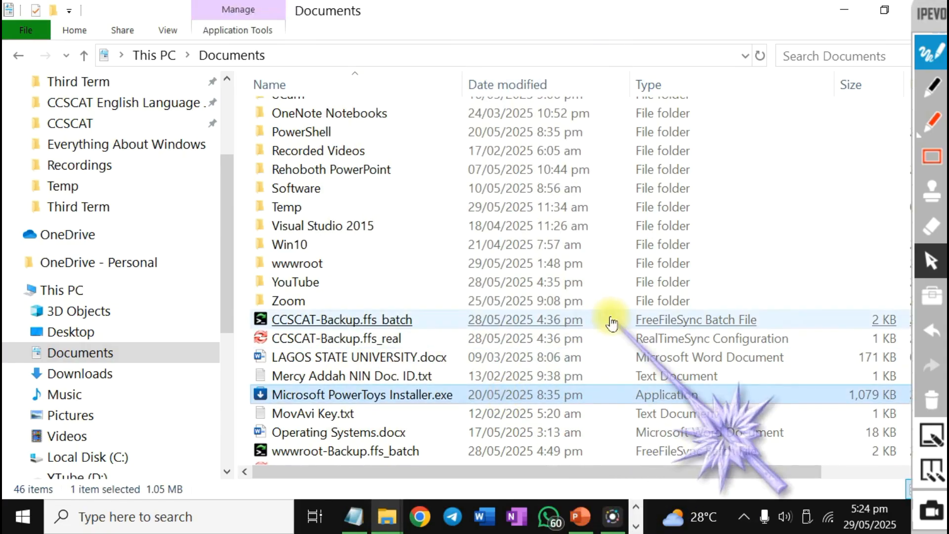
click(638, 287)
Drag the Date created column next to Name and widen it.
scroll(642, 282, up, 3)
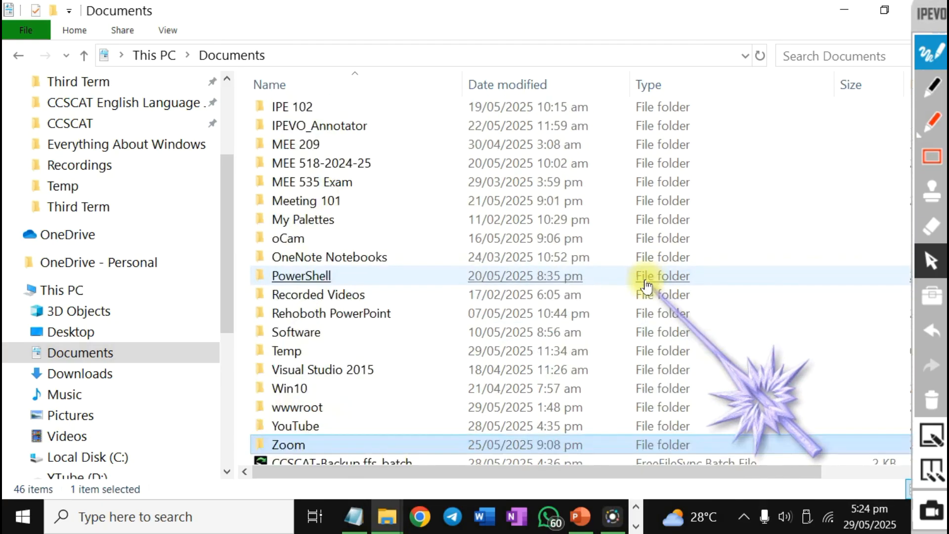
click(646, 277)
scroll(642, 282, up, 2)
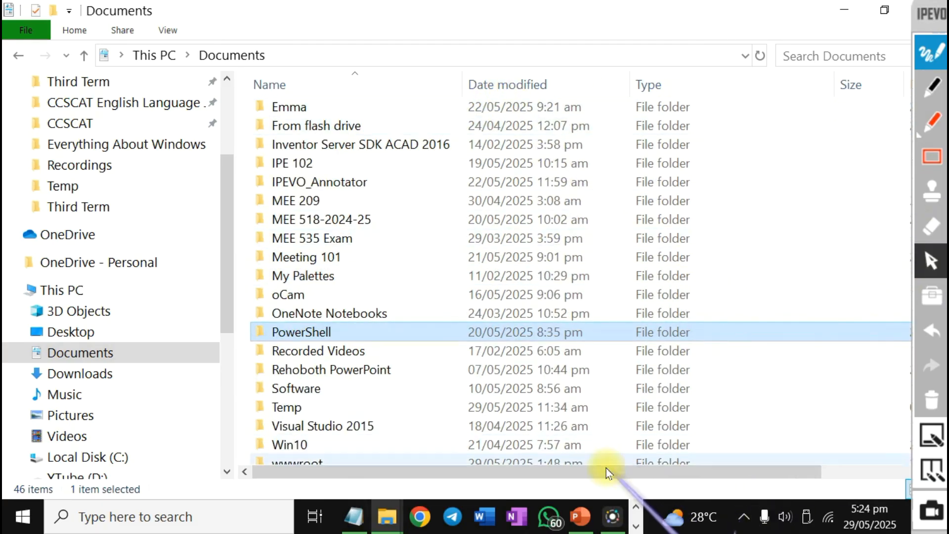
drag(605, 468, 769, 471)
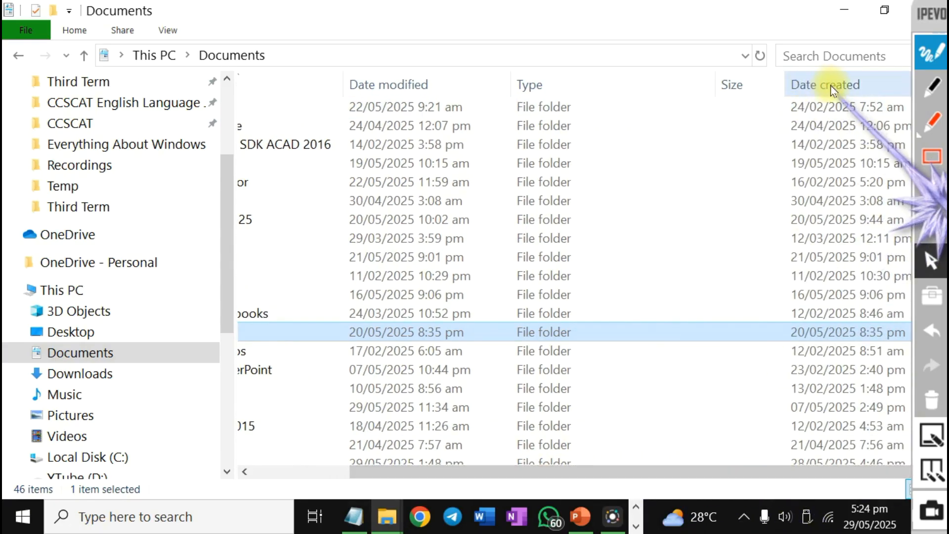
drag(830, 85, 483, 85)
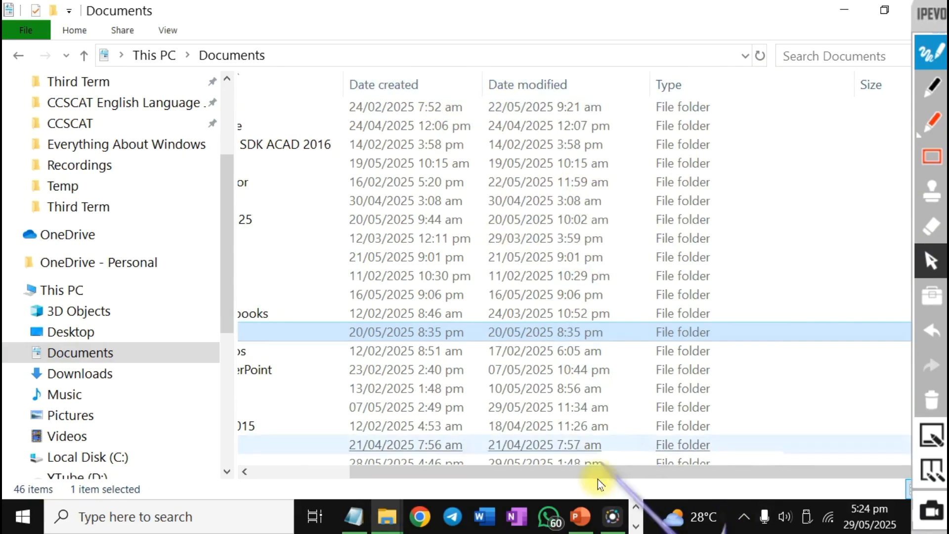
drag(597, 479, 516, 521)
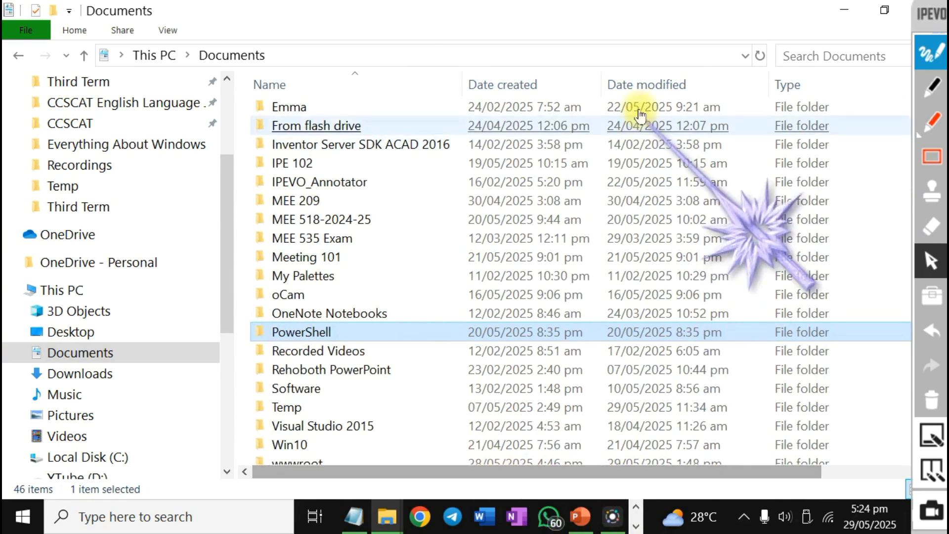
drag(600, 79, 693, 81)
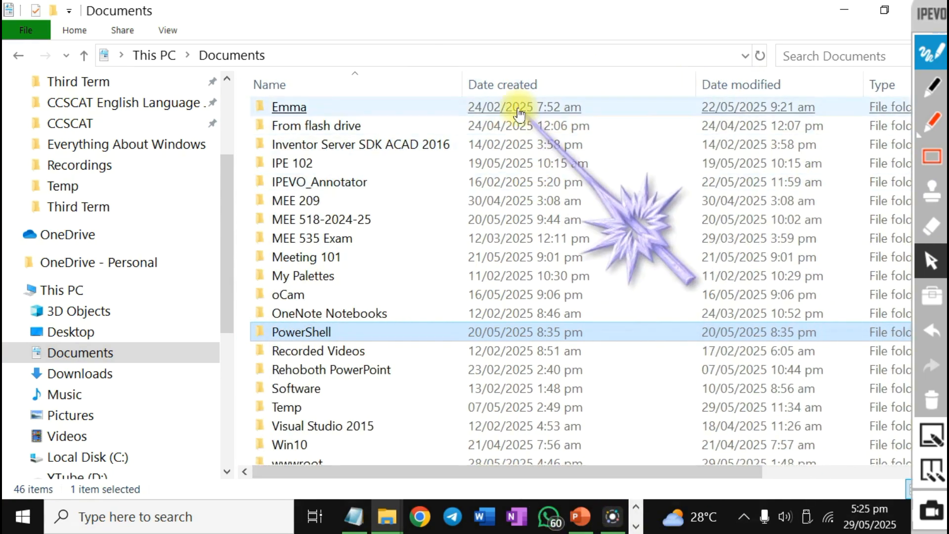
Review the listing, selecting IPEVO_Annotator, Microsoft PowerToys Installer.exe and wwwroot-Backup.ffs_real.
click(516, 183)
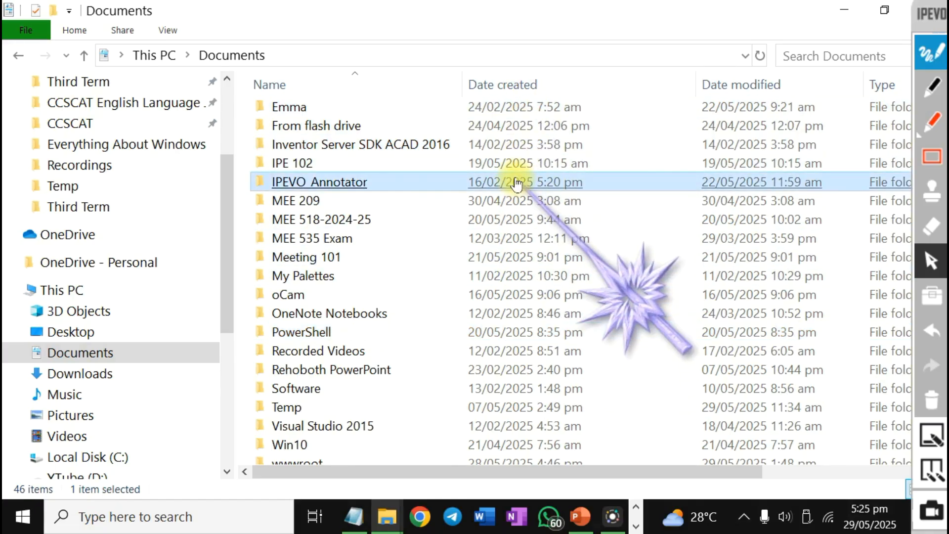
scroll(516, 182, down, 3)
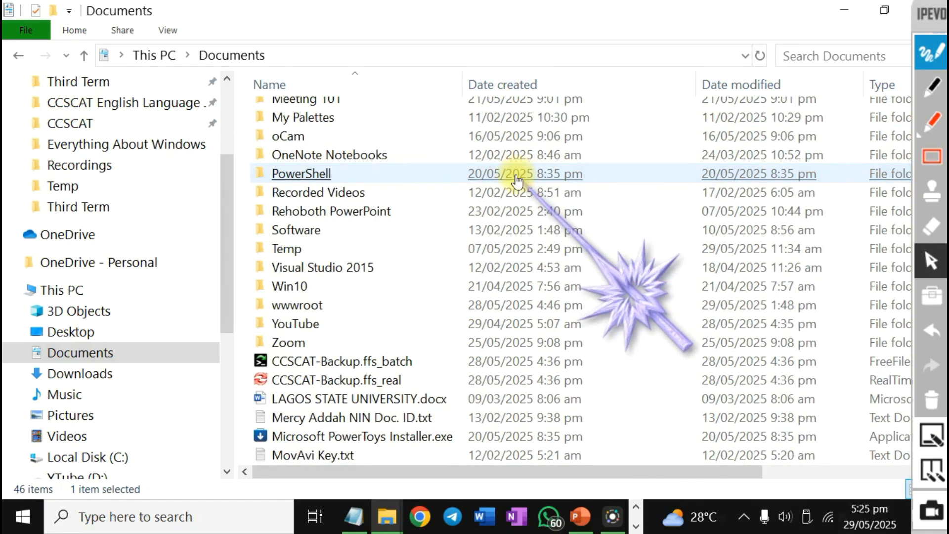
scroll(516, 182, down, 1)
scroll(519, 268, up, 9)
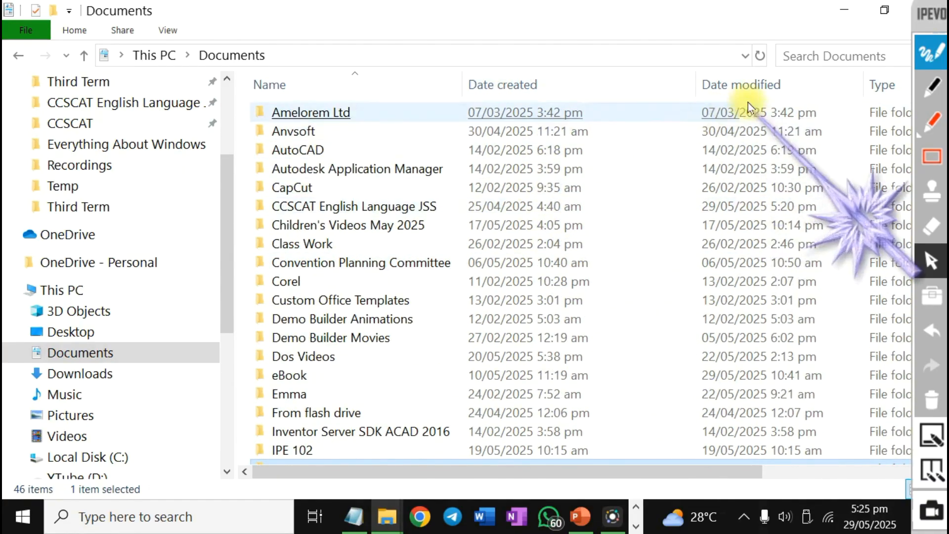
scroll(524, 197, down, 9)
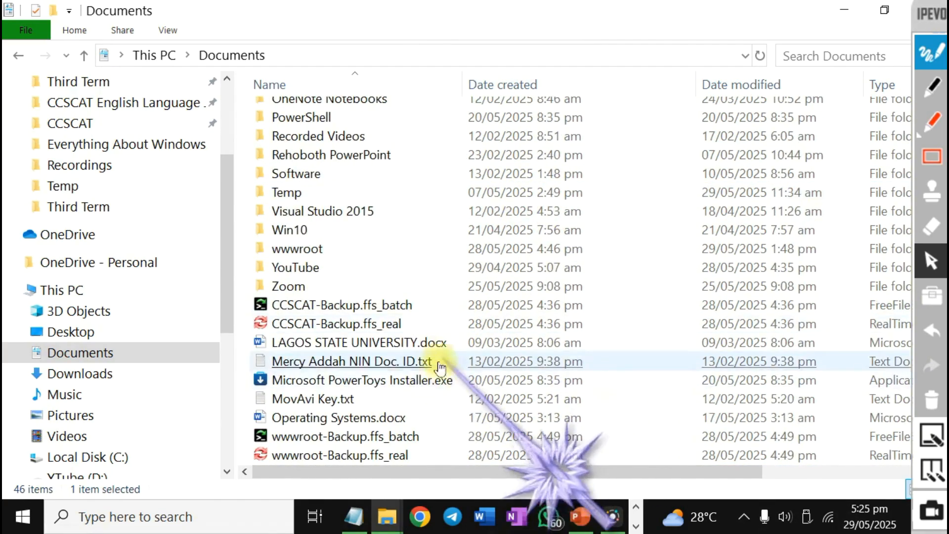
click(419, 380)
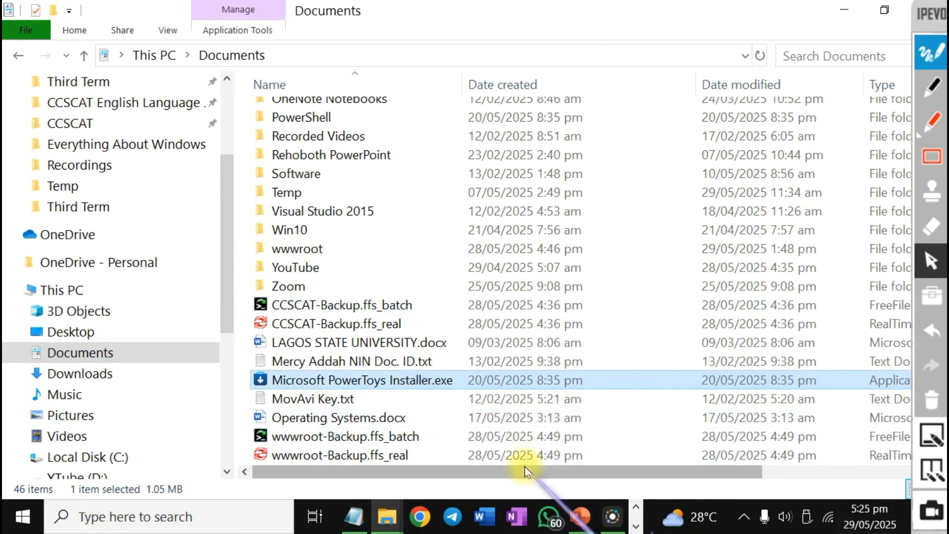
click(535, 456)
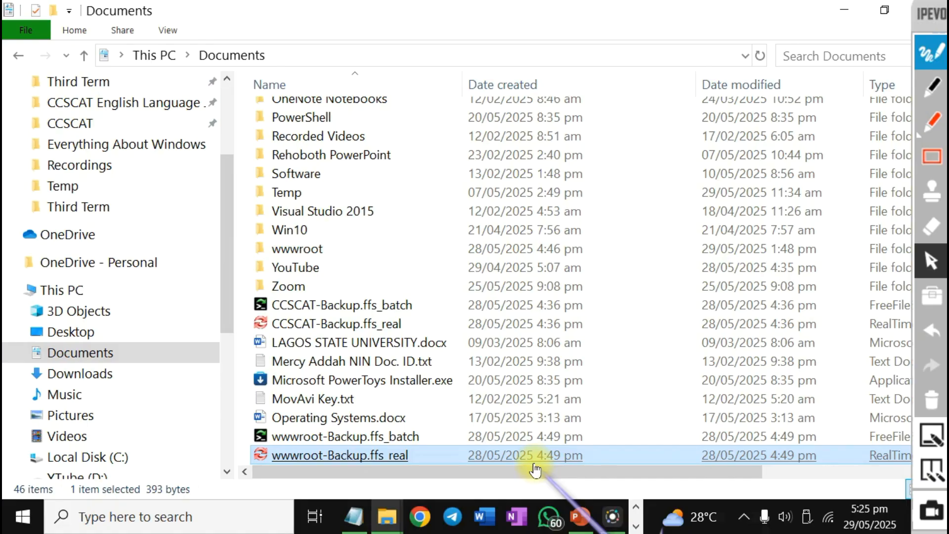
scroll(336, 321, up, 3)
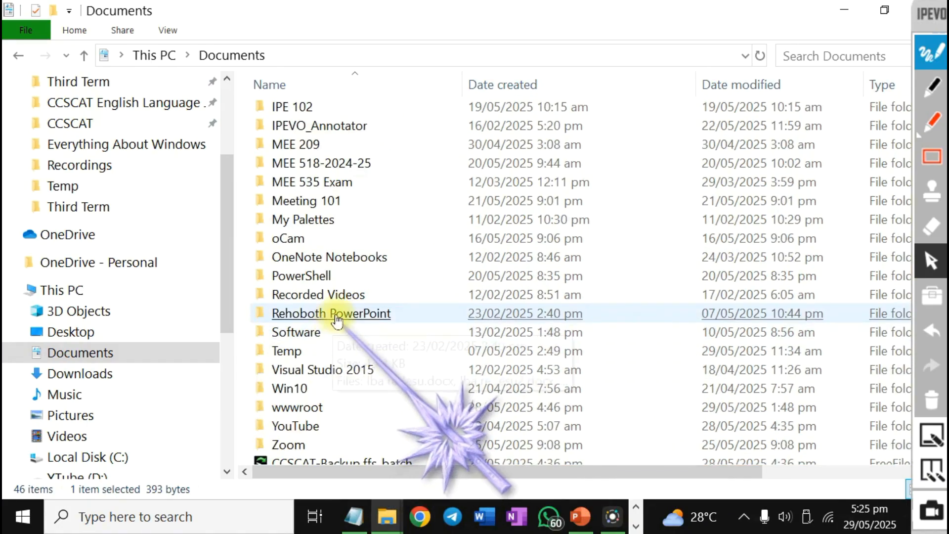
scroll(336, 321, down, 3)
scroll(635, 272, up, 2)
right_click(643, 204)
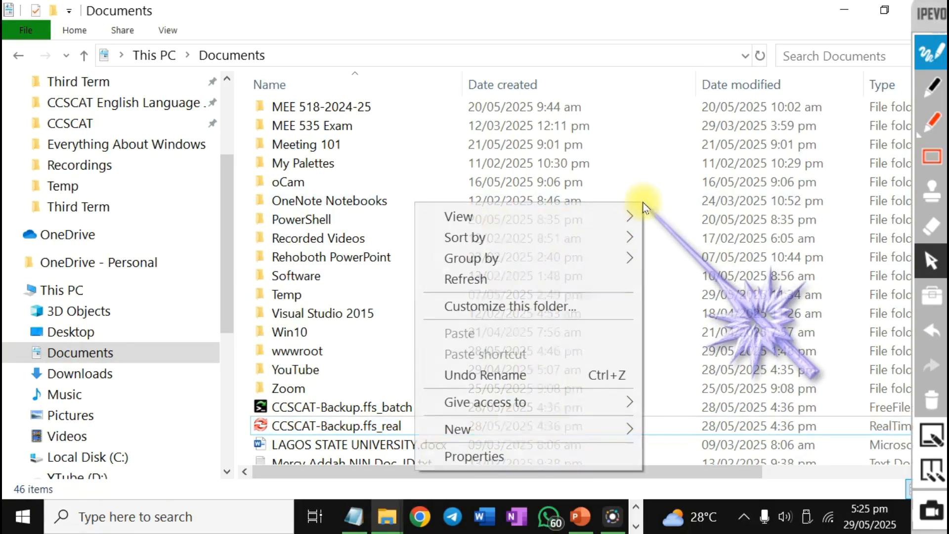
Sort the Documents contents by Type and scroll through the result.
mouse_move(571, 240)
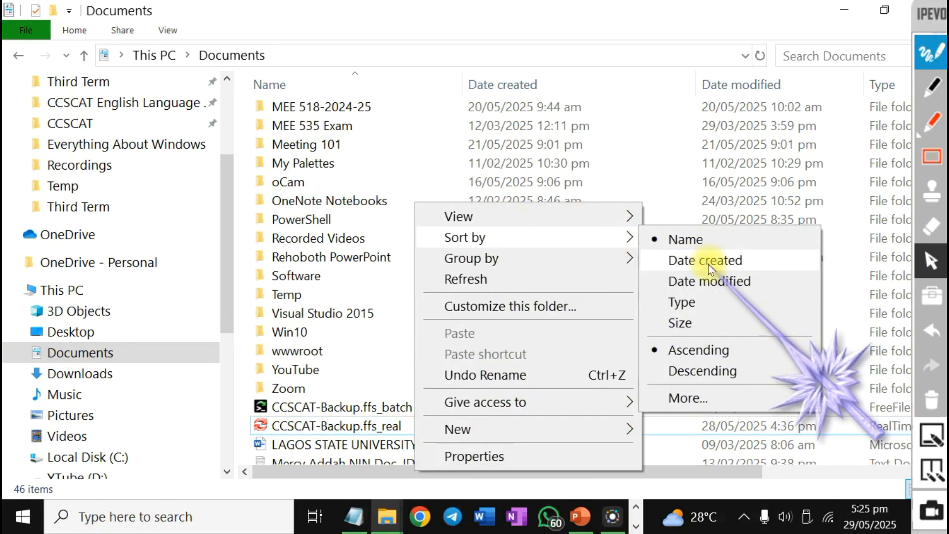
click(687, 303)
click(370, 168)
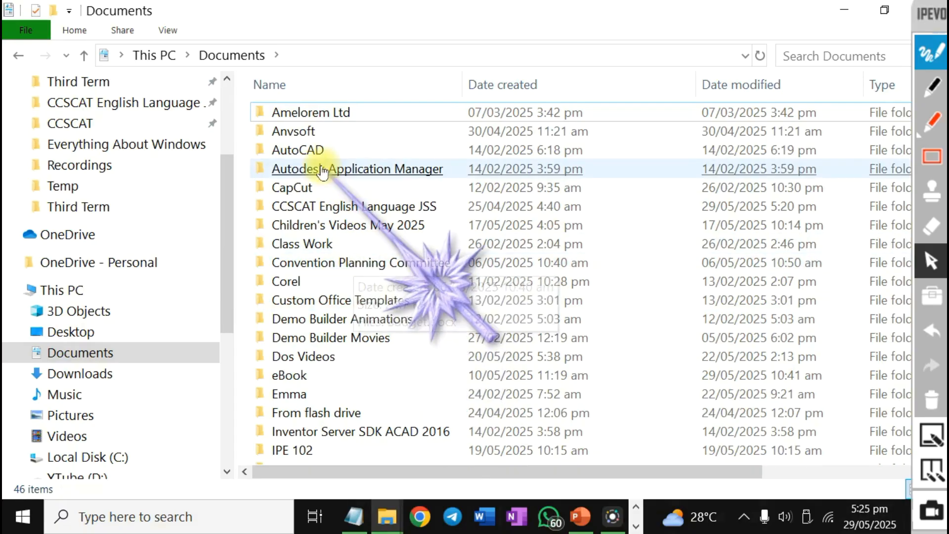
scroll(326, 172, down, 4)
scroll(323, 173, down, 5)
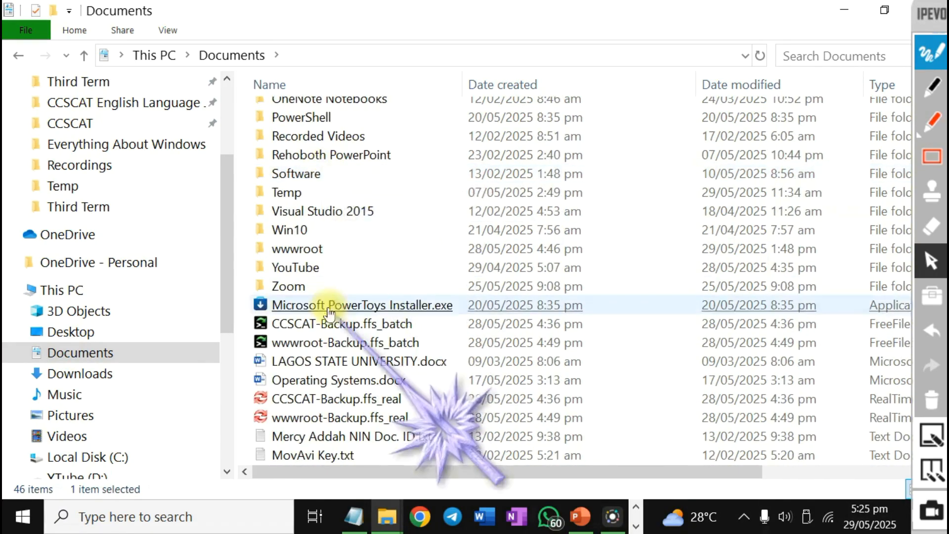
click(311, 437)
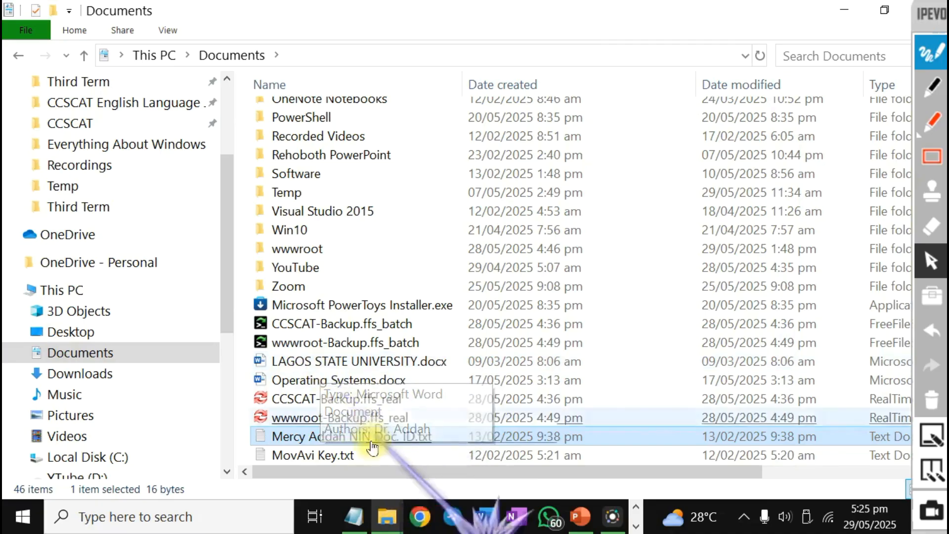
Re-sort the Documents contents by Size.
right_click(683, 154)
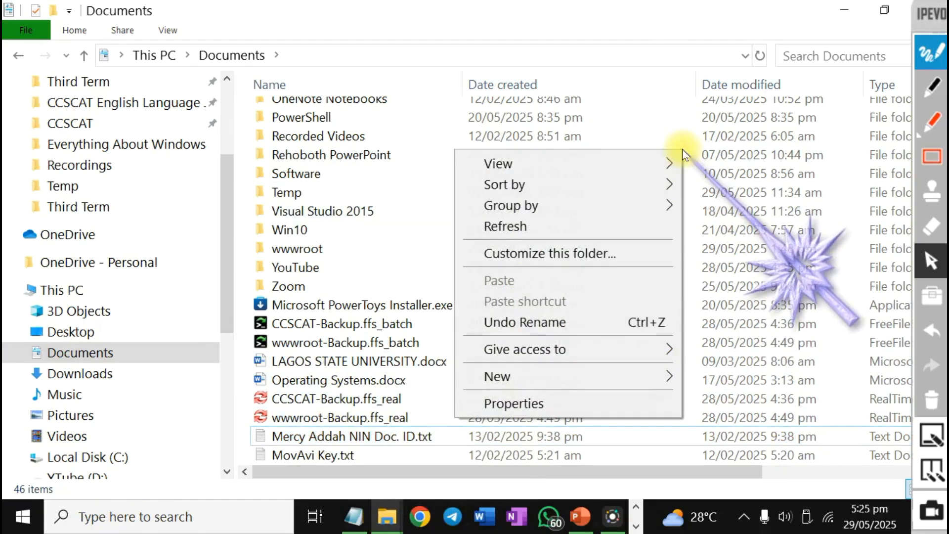
mouse_move(609, 191)
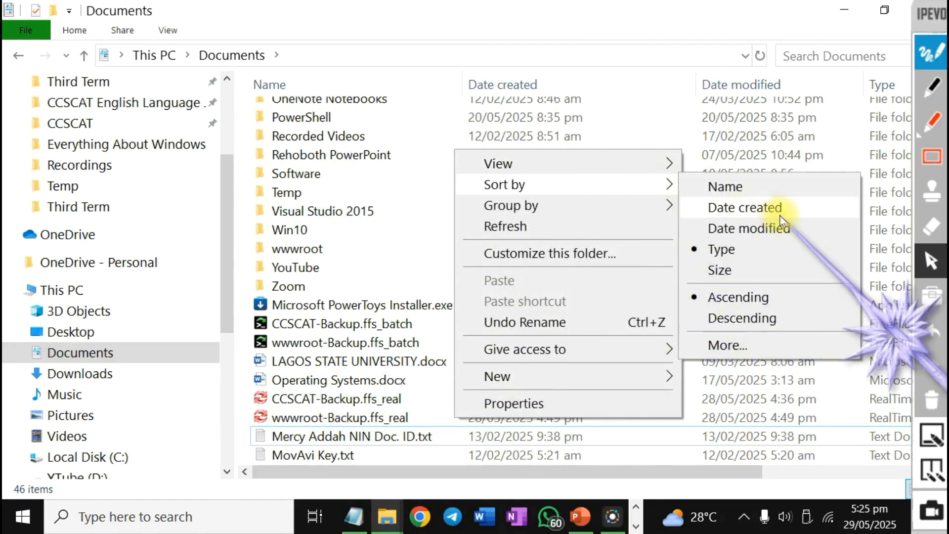
click(746, 276)
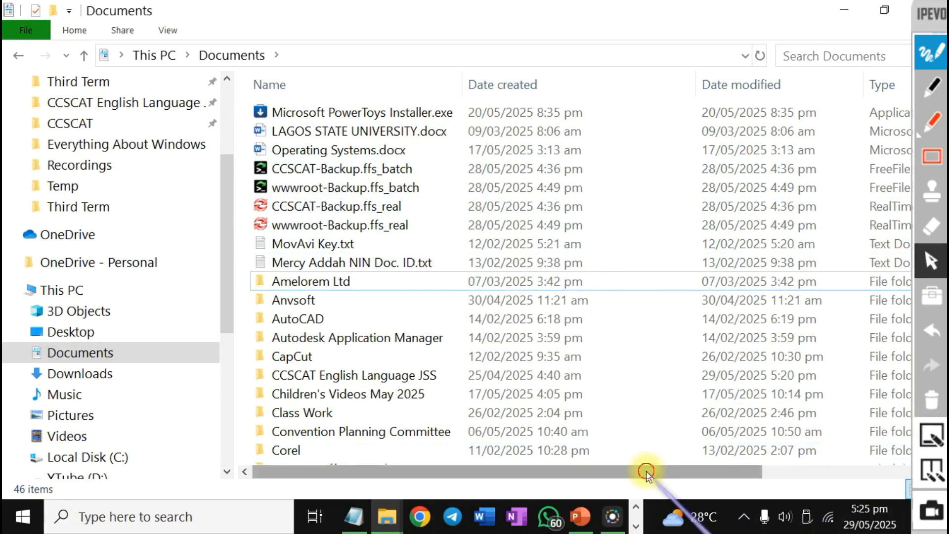
Drag the Size column header to sit right after Name.
drag(647, 475, 851, 424)
drag(892, 84, 513, 85)
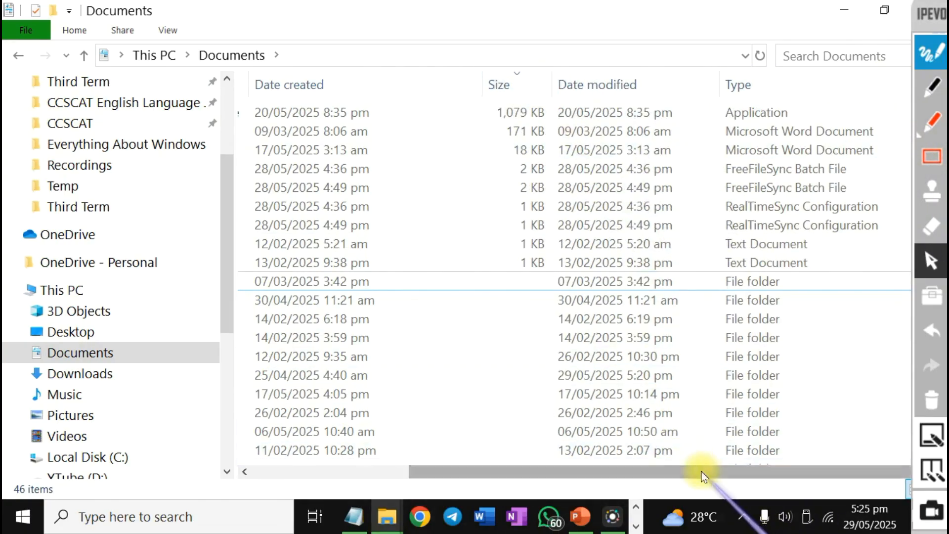
drag(695, 472, 519, 447)
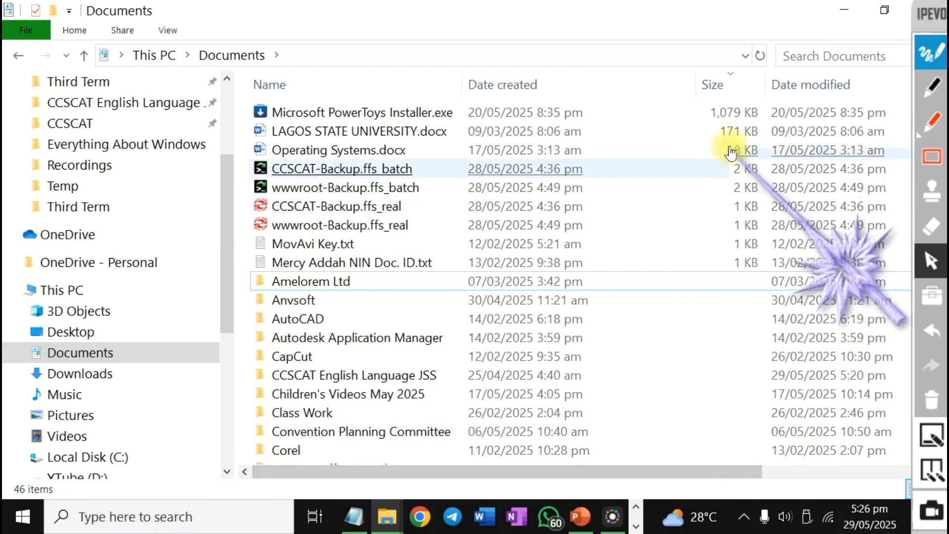
drag(741, 84, 494, 85)
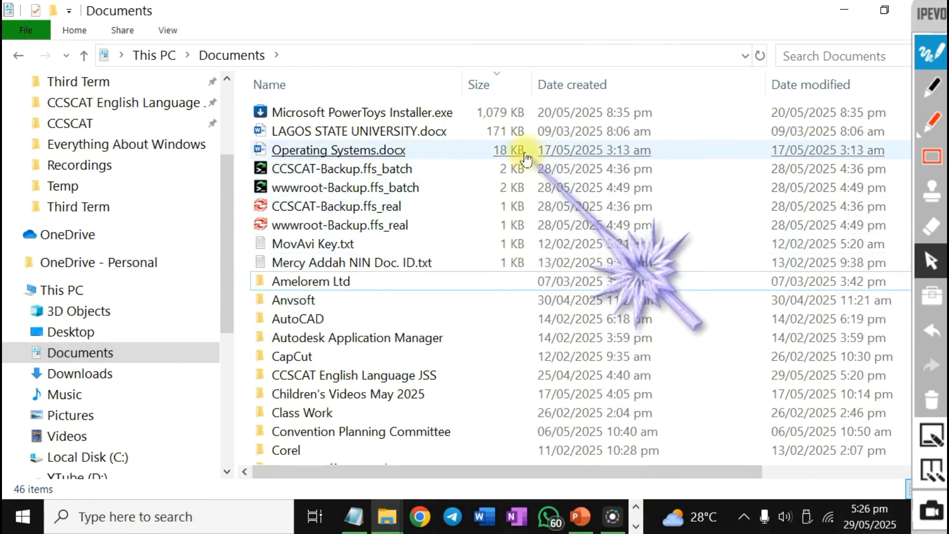
Select the Anvsoft and AutoCAD folders, then put the Documents window away.
click(581, 305)
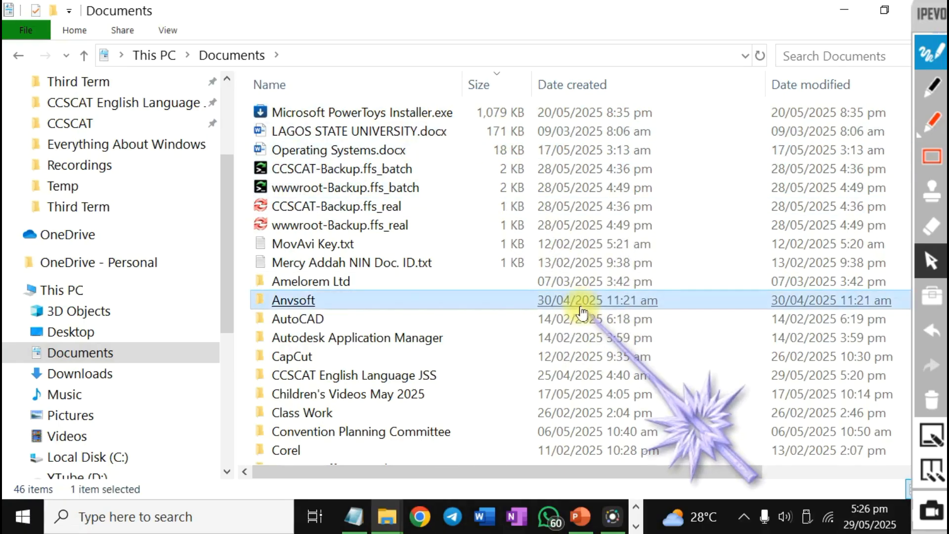
click(726, 322)
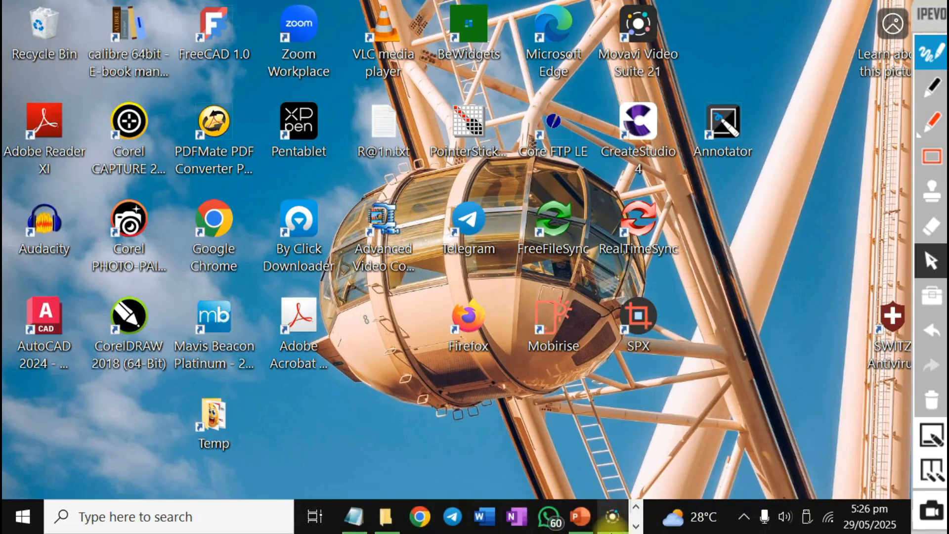
mouse_move(599, 529)
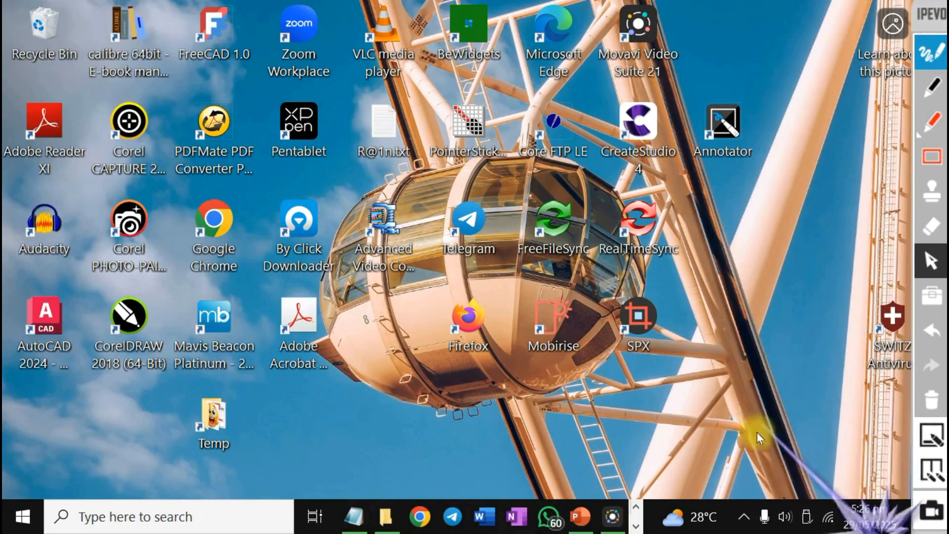
right_click(870, 525)
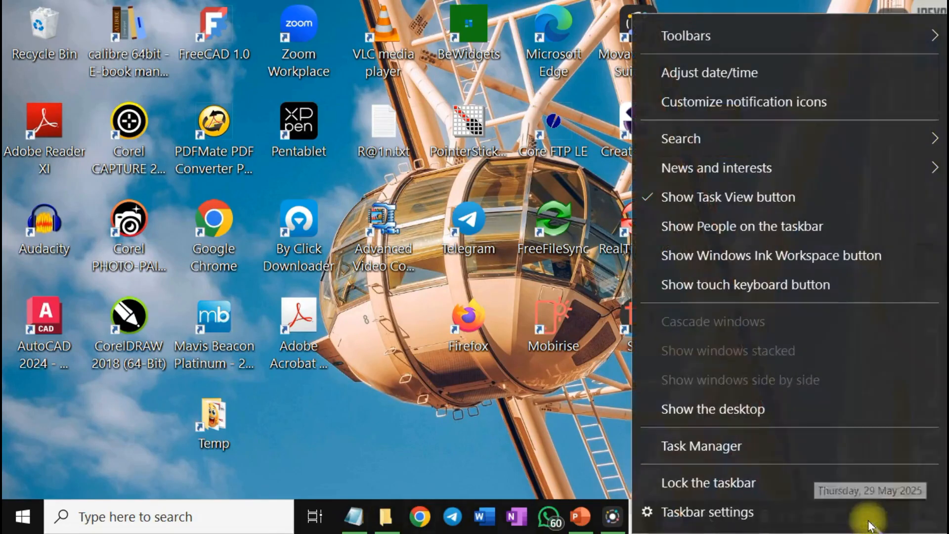
click(758, 77)
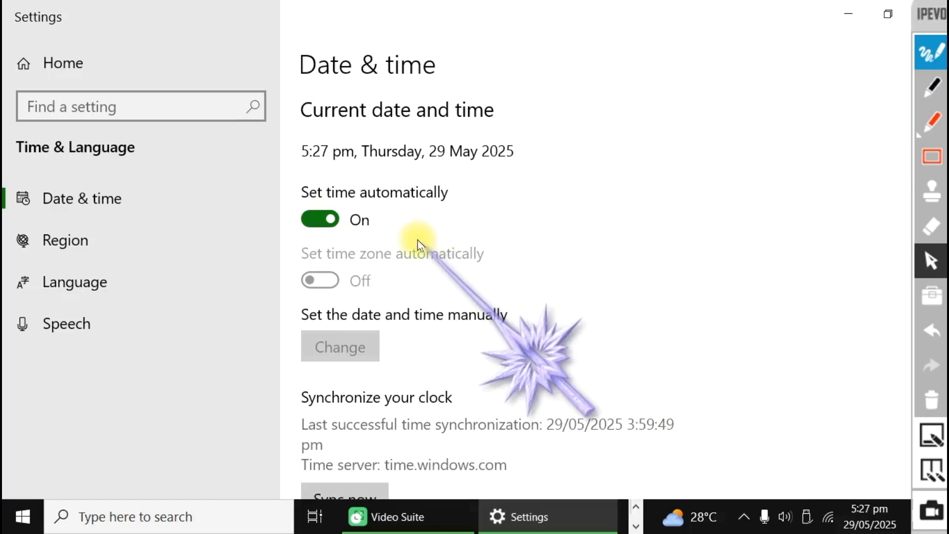
click(321, 219)
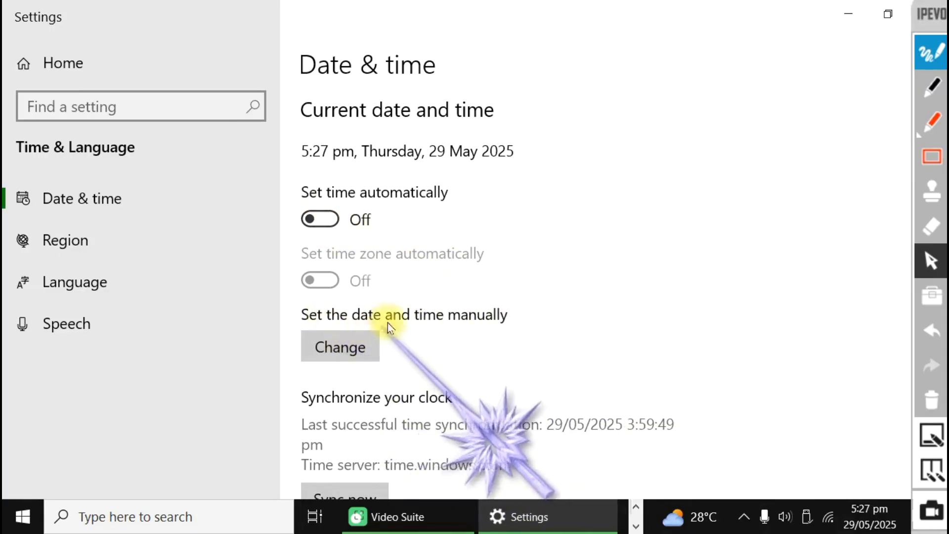
click(346, 345)
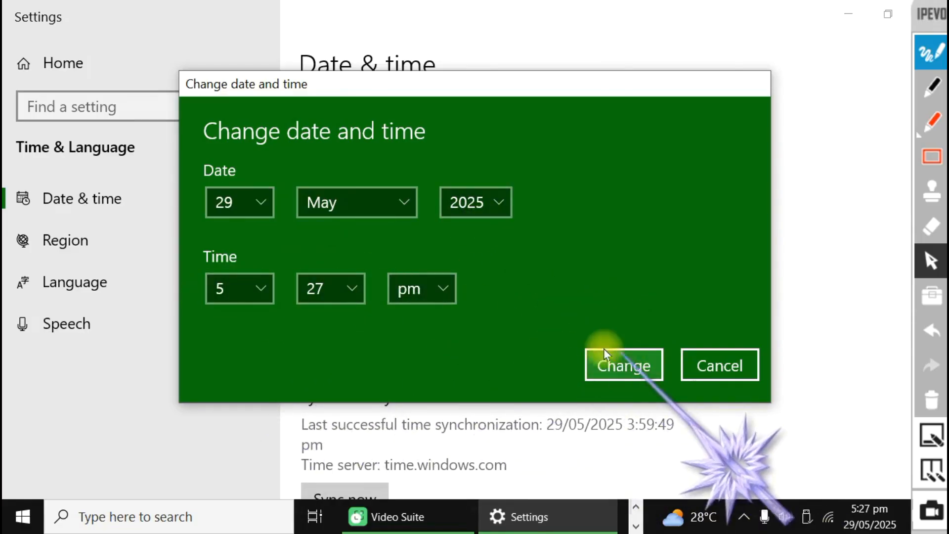
click(705, 363)
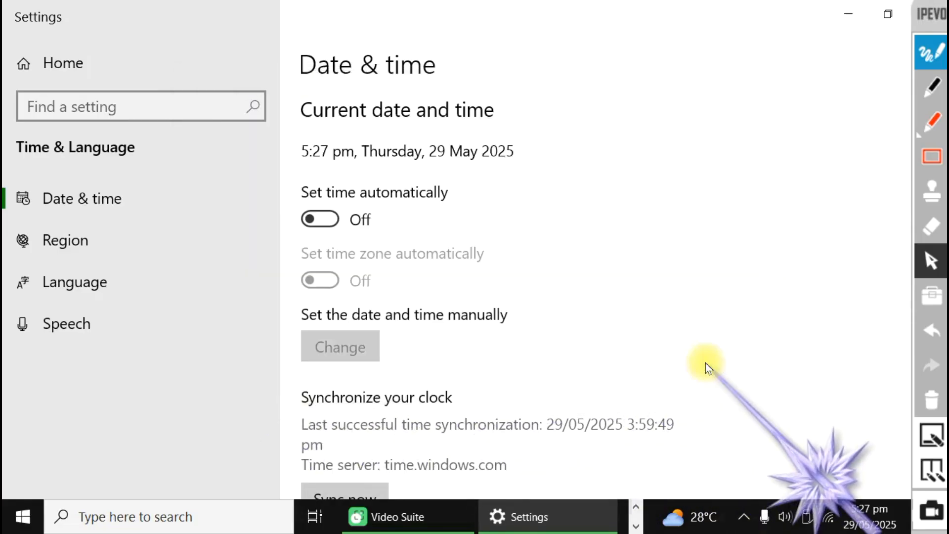
click(329, 219)
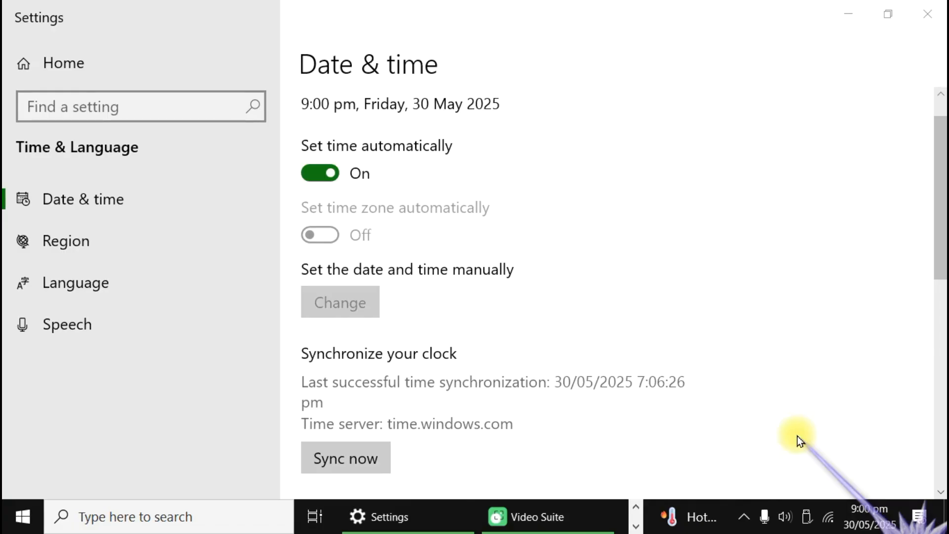
scroll(819, 356, down, 5)
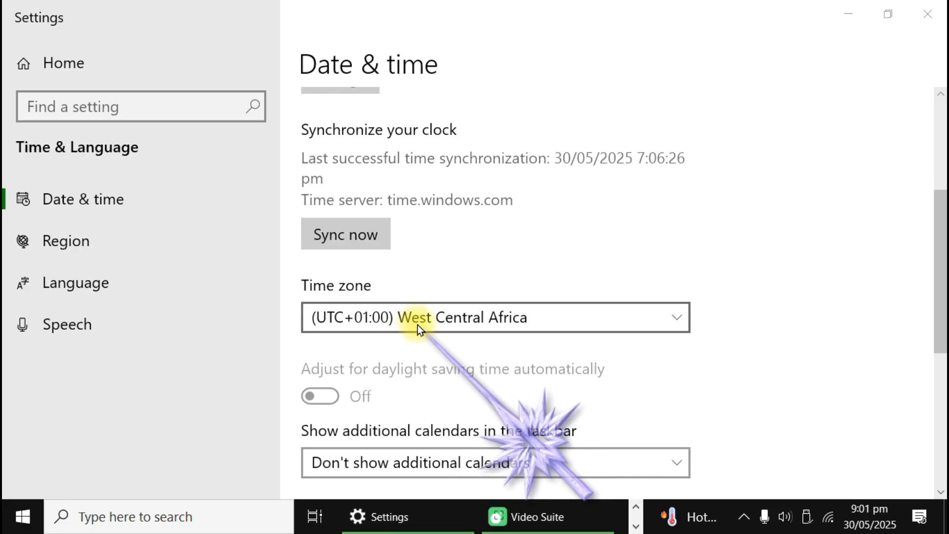
Keep the time zone at West Central Africa and minimize Settings to the slide show.
click(680, 318)
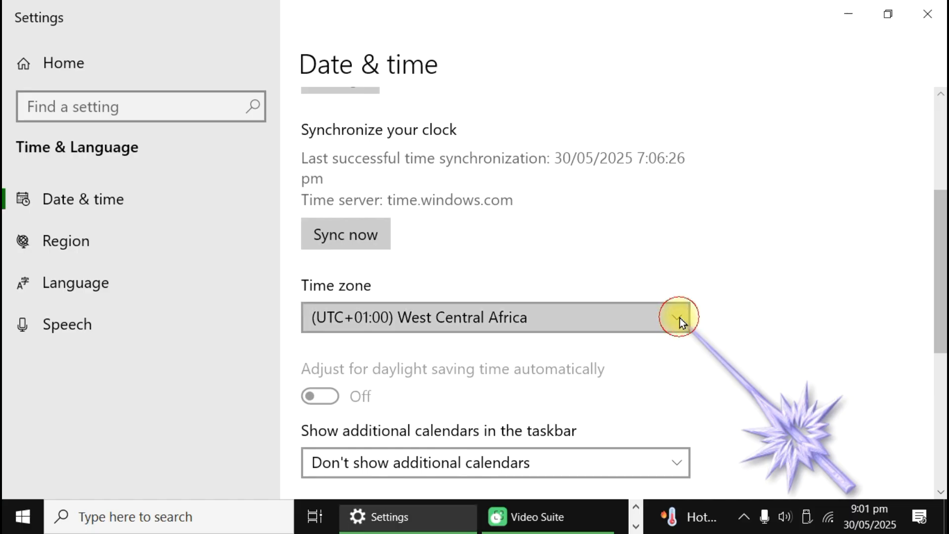
click(885, 280)
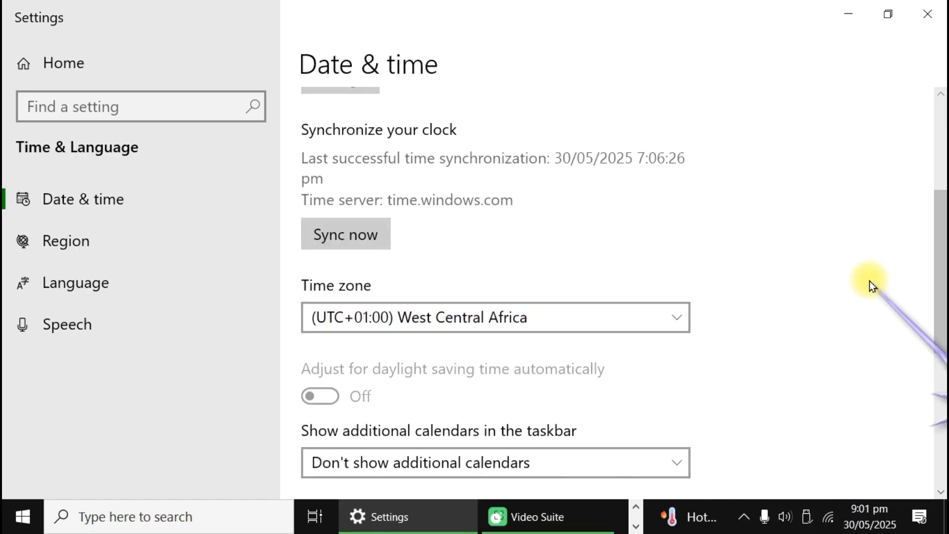
scroll(647, 263, up, 1)
scroll(403, 182, up, 3)
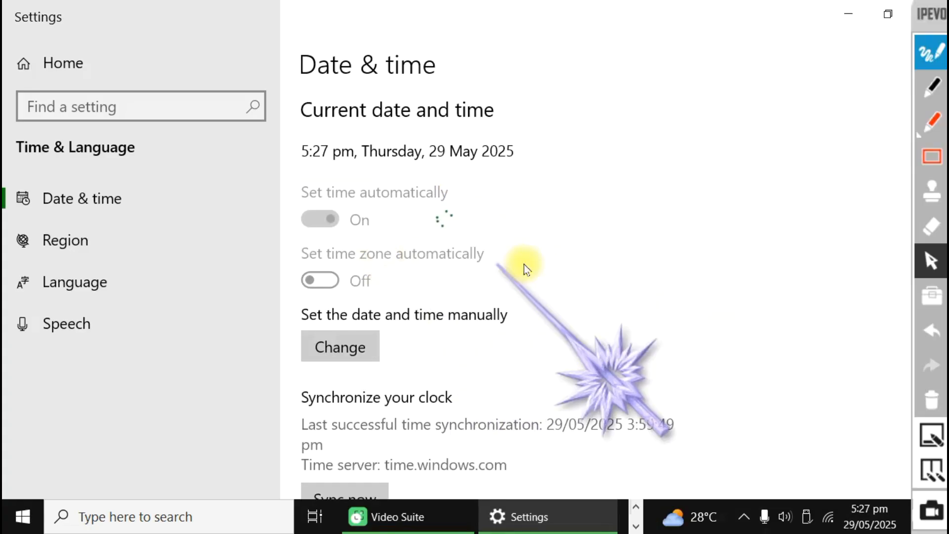
click(856, 23)
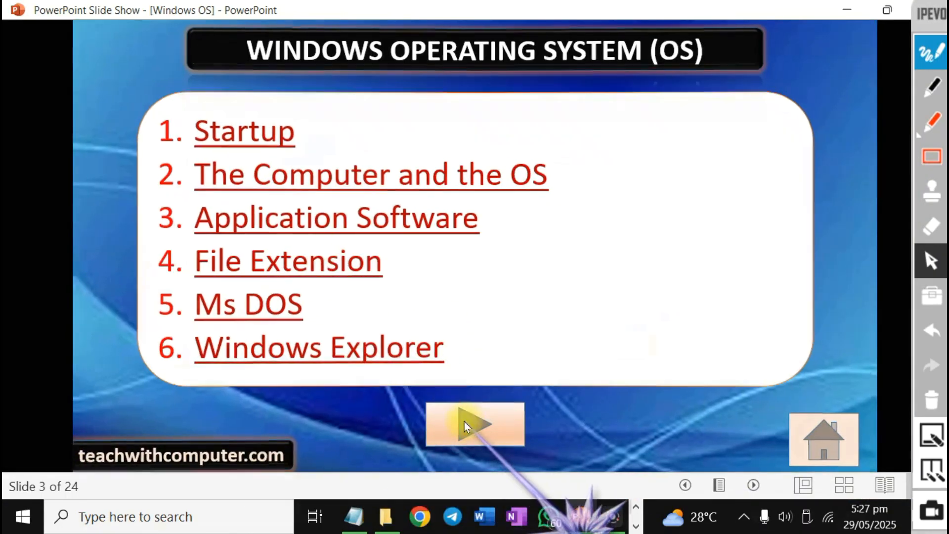
Go to slide 4, follow the Recycle Bin link to slide 14, then minimize the slide show.
click(465, 425)
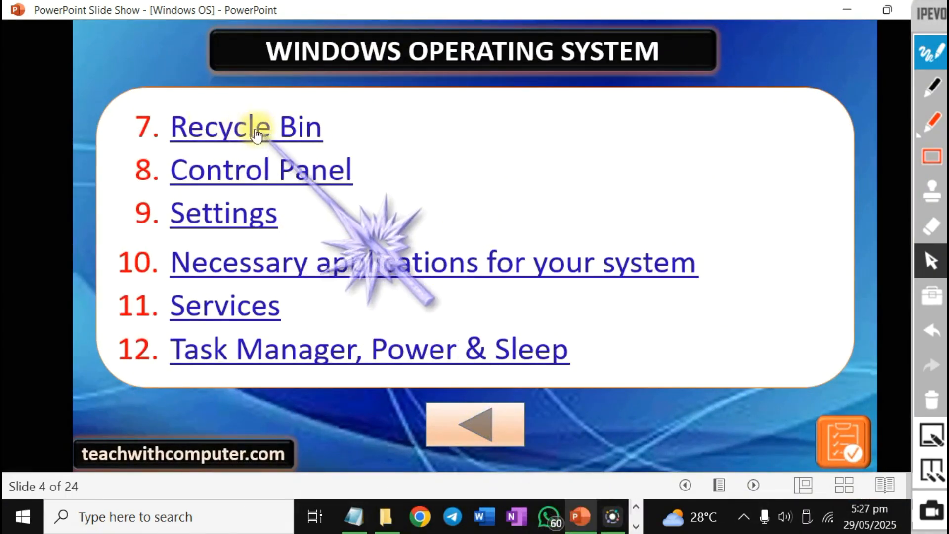
click(280, 131)
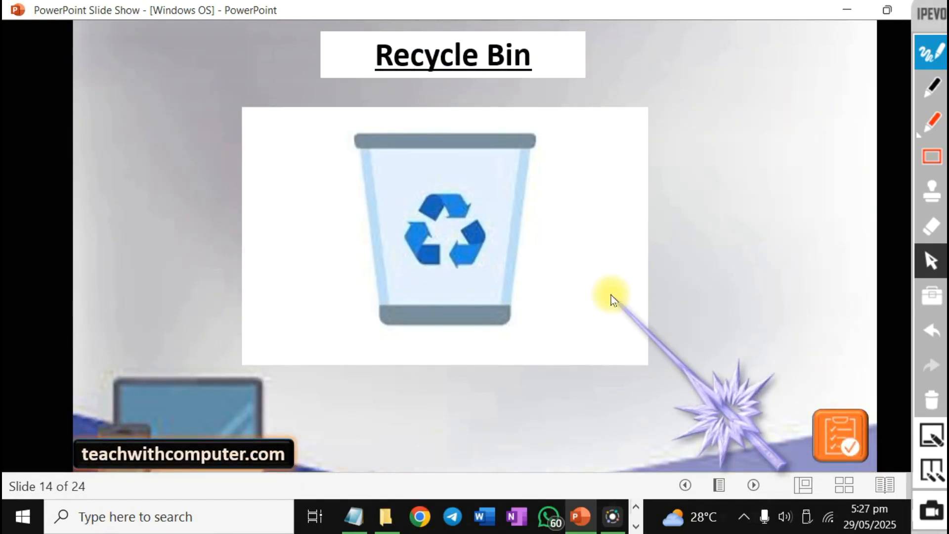
click(843, 12)
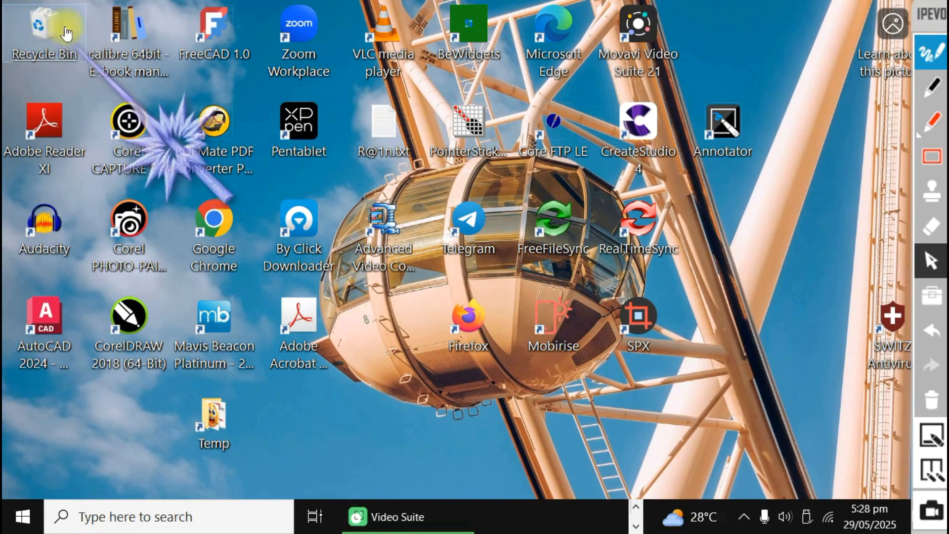
Open the Recycle Bin's 526 deleted items and browse the deleted ID Card and oCam folders.
double_click(49, 56)
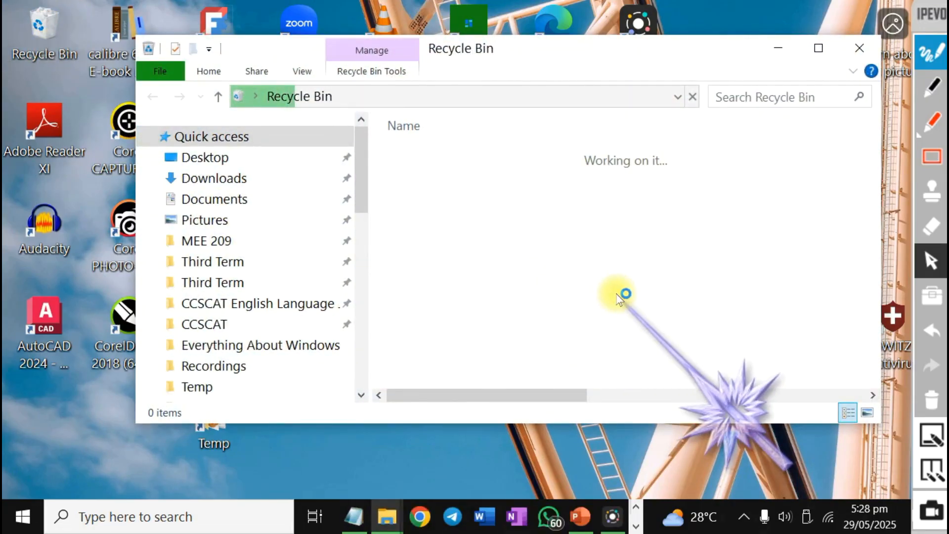
drag(574, 40, 553, 27)
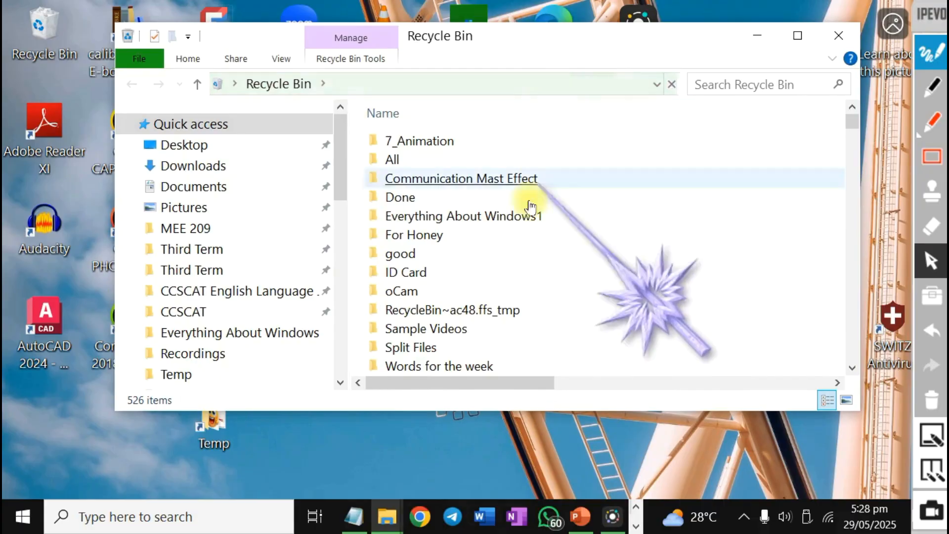
click(474, 281)
click(583, 291)
scroll(593, 290, down, 2)
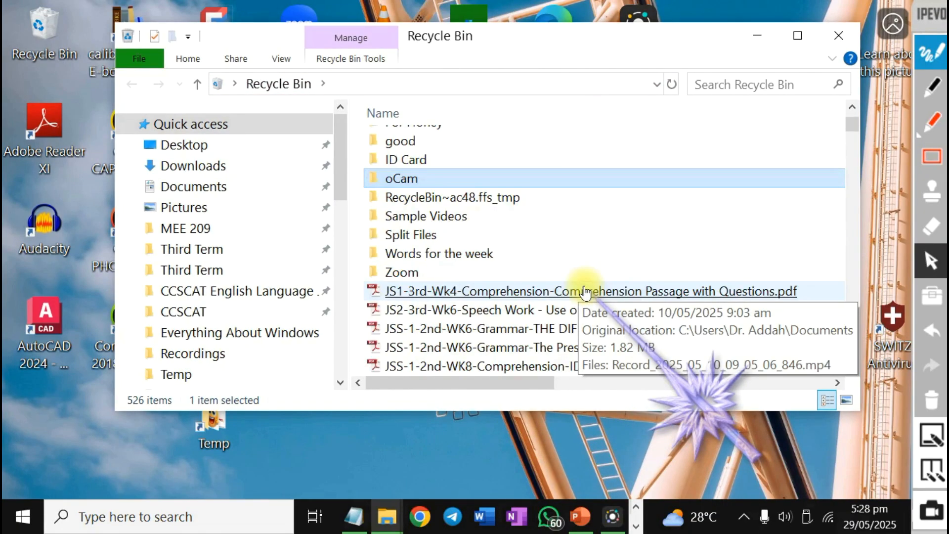
Show the Restore, Cut, Delete and Properties actions for the deleted JS1 comprehension PDF.
click(418, 291)
right_click(422, 293)
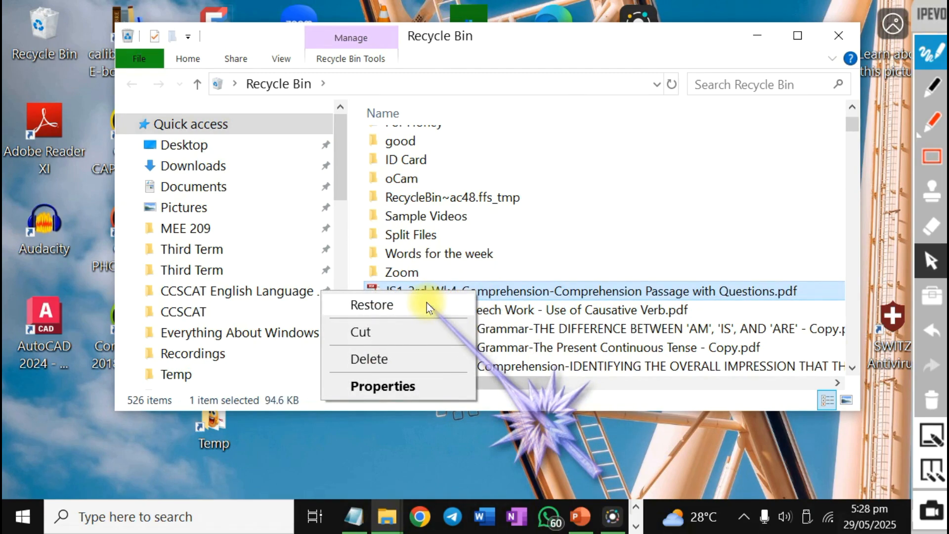
drag(338, 157, 343, 173)
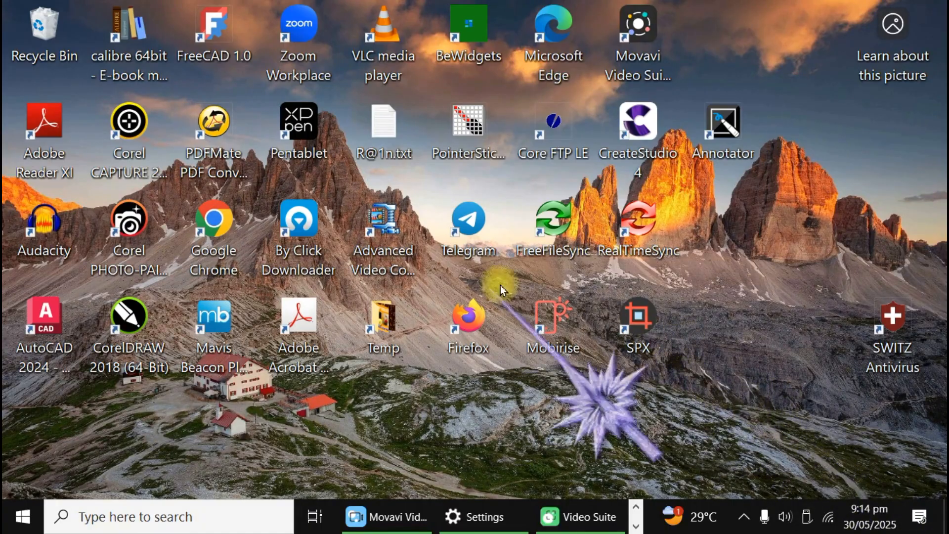
right_click(734, 268)
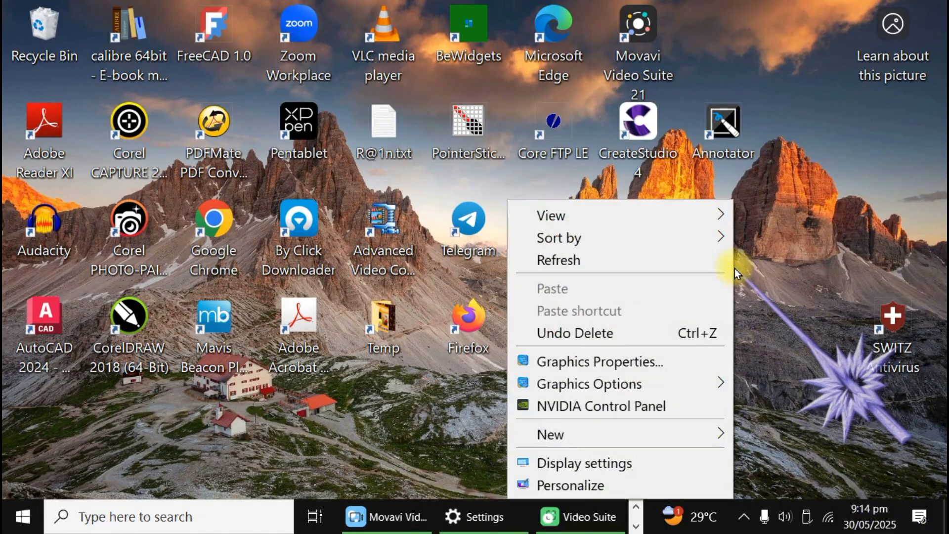
Verify Recycle Bin is ticked in Themes' Desktop icon settings, click OK, and return to slide 3.
click(602, 485)
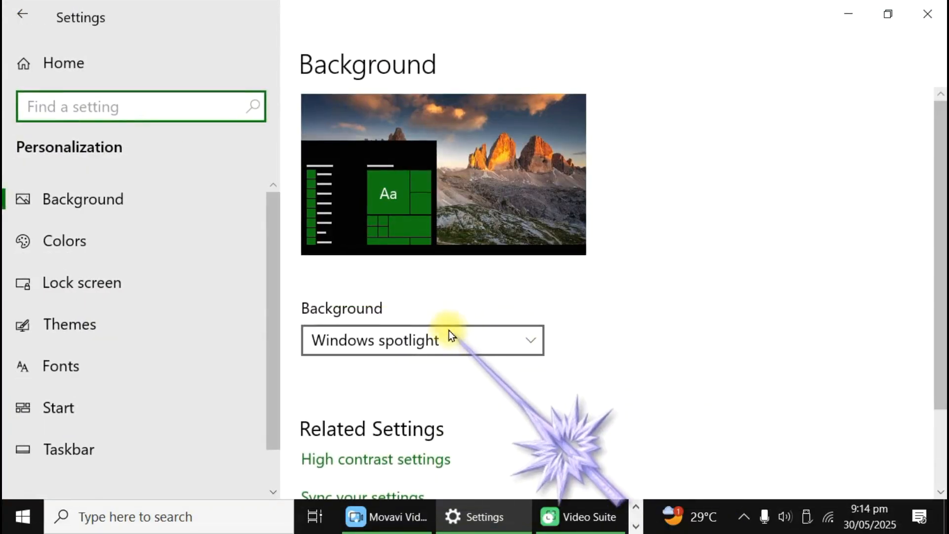
click(71, 328)
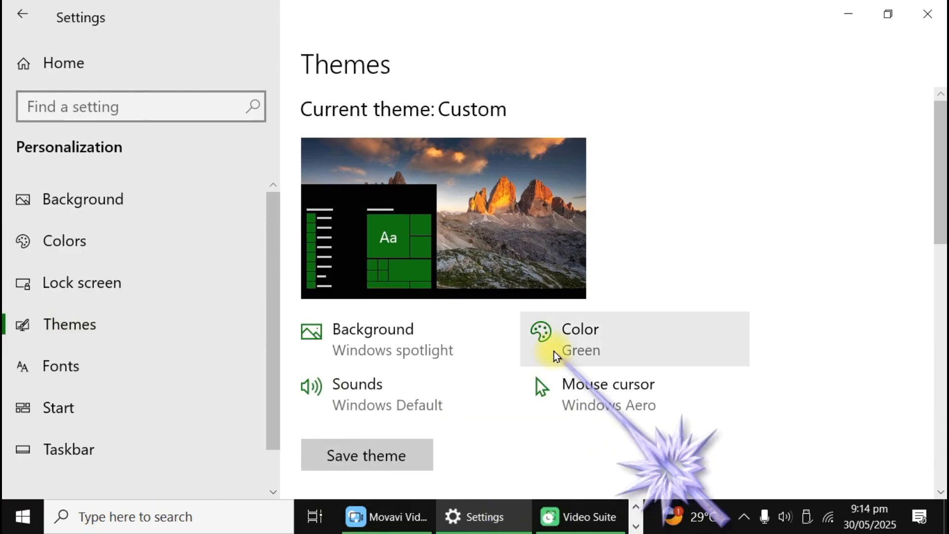
scroll(553, 352, down, 8)
scroll(553, 340, down, 9)
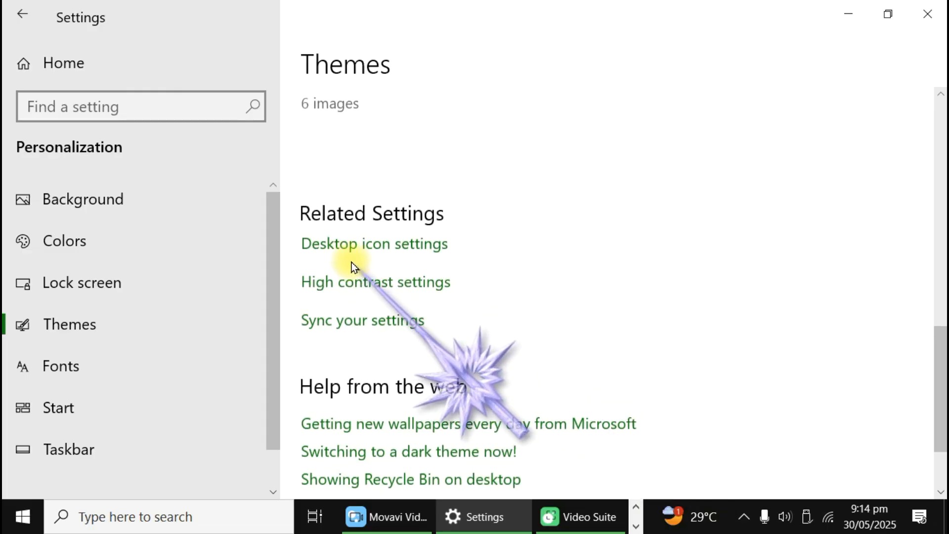
click(373, 247)
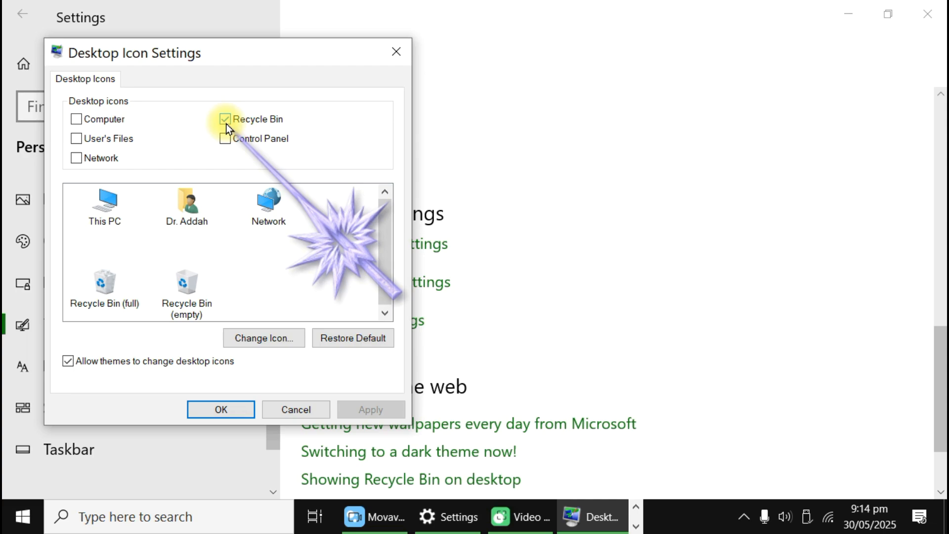
click(233, 411)
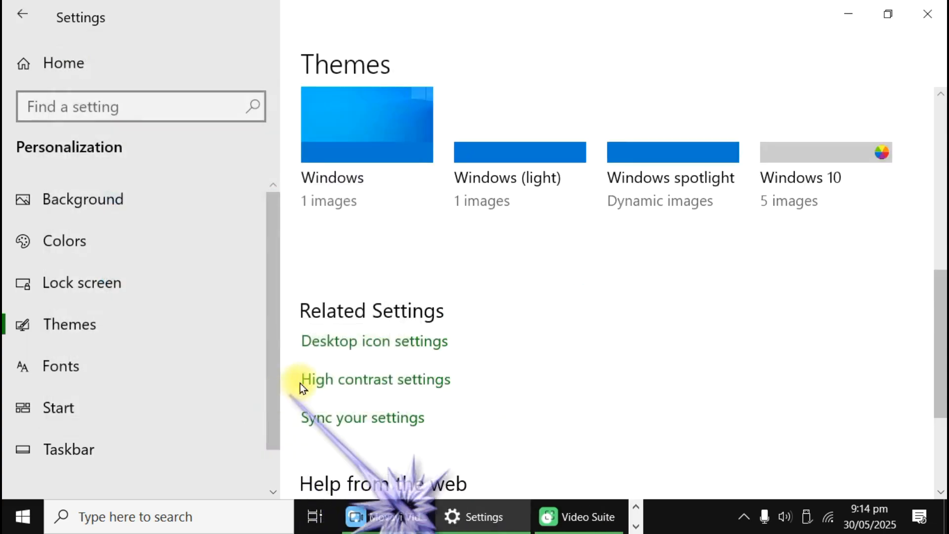
scroll(526, 354, up, 5)
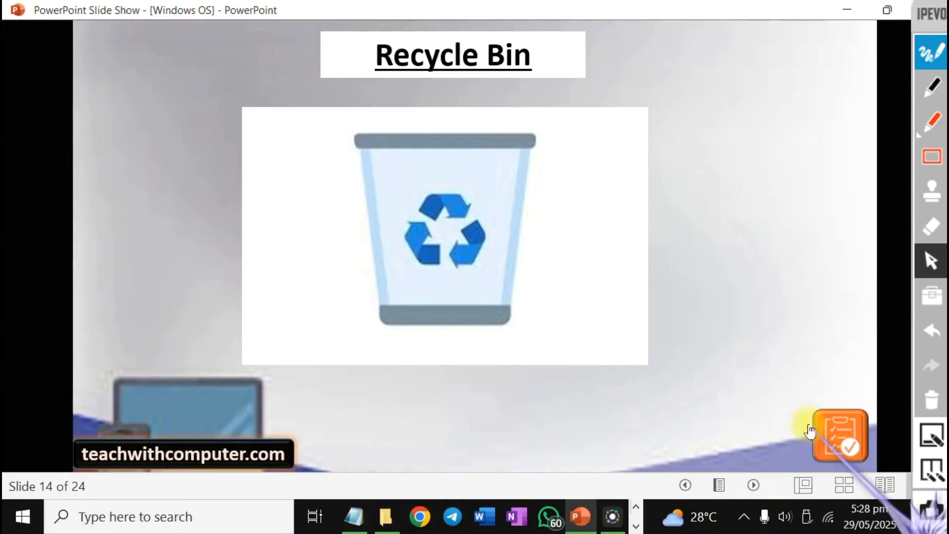
click(835, 434)
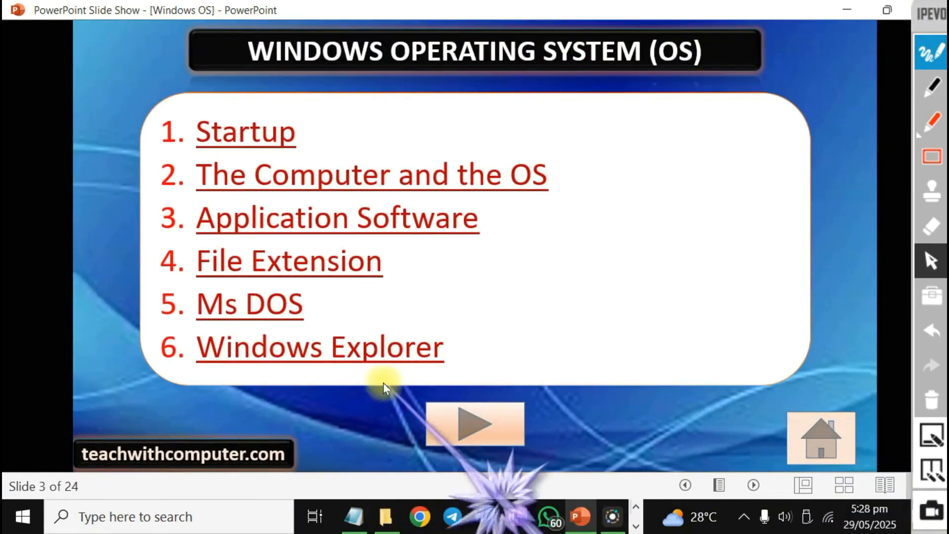
Advance to slide 4 and follow the Control Panel link to slide 16.
click(460, 419)
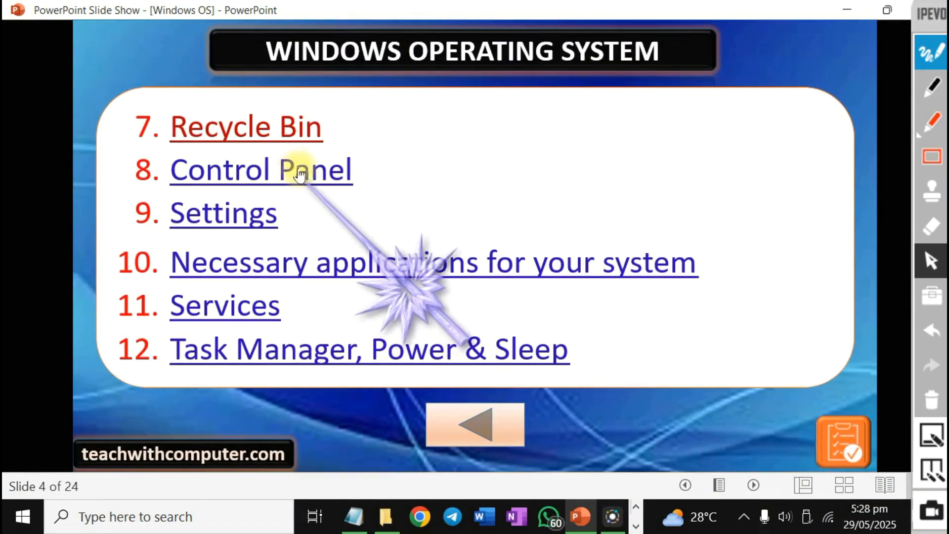
click(302, 168)
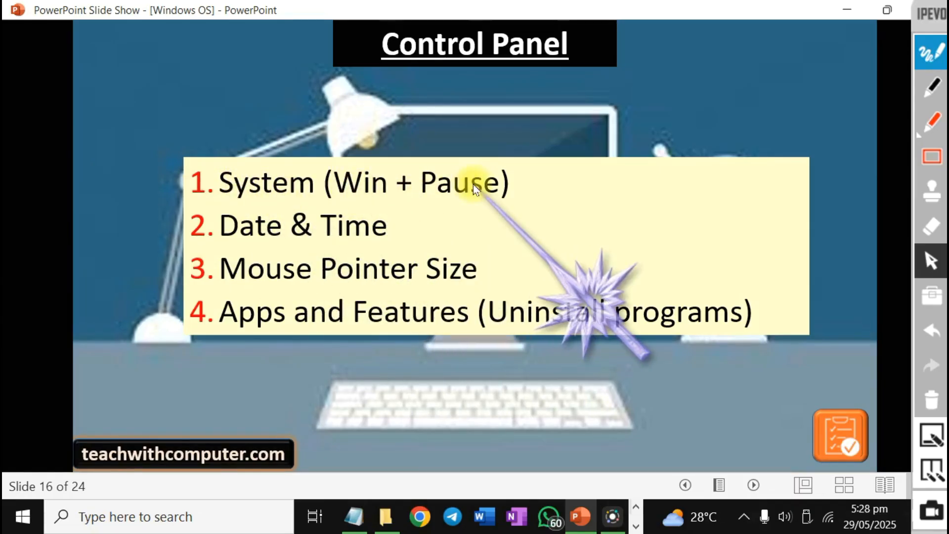
Search for 'control' and open Control Panel maximized.
click(186, 519)
text(con)
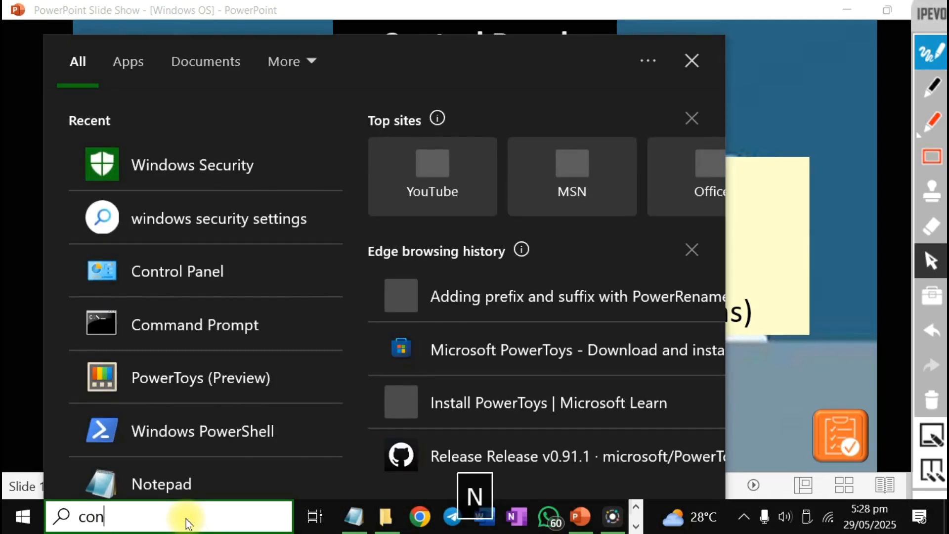
text(trol)
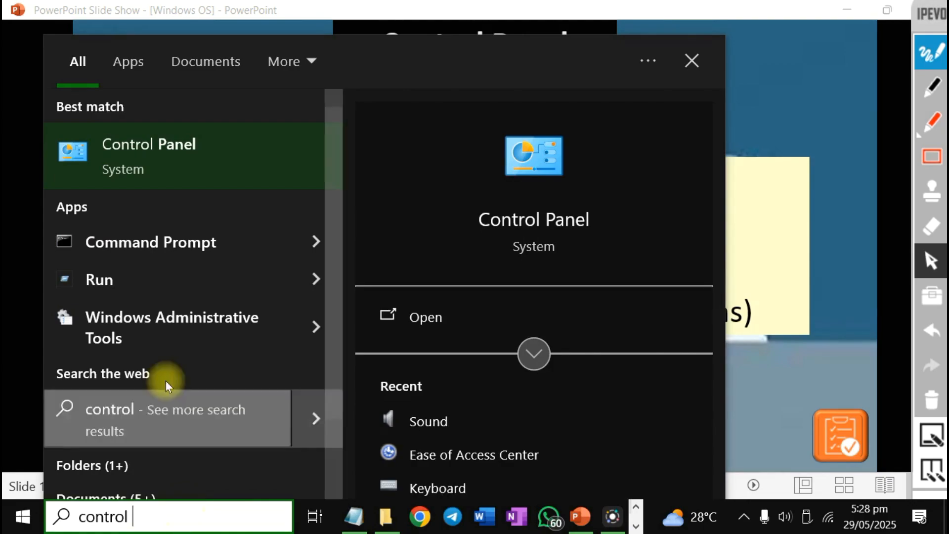
click(197, 160)
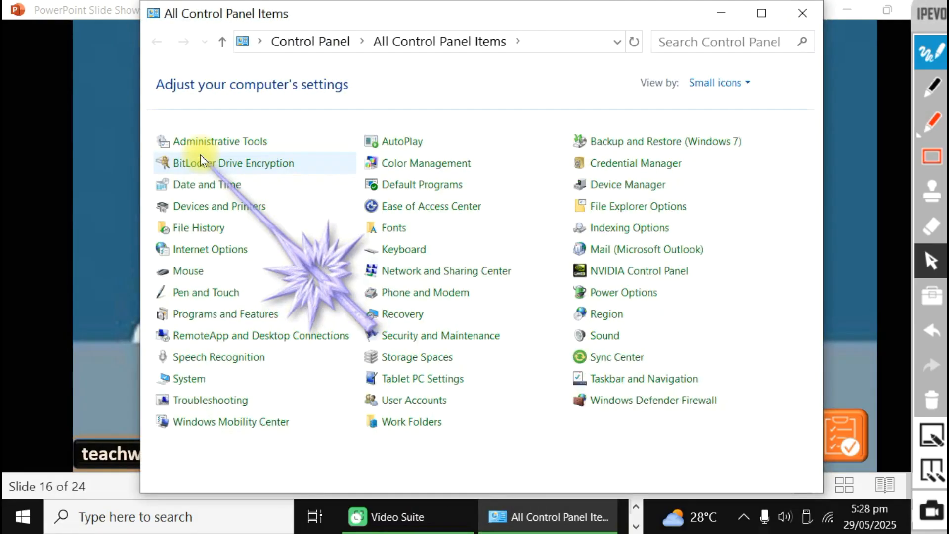
click(765, 12)
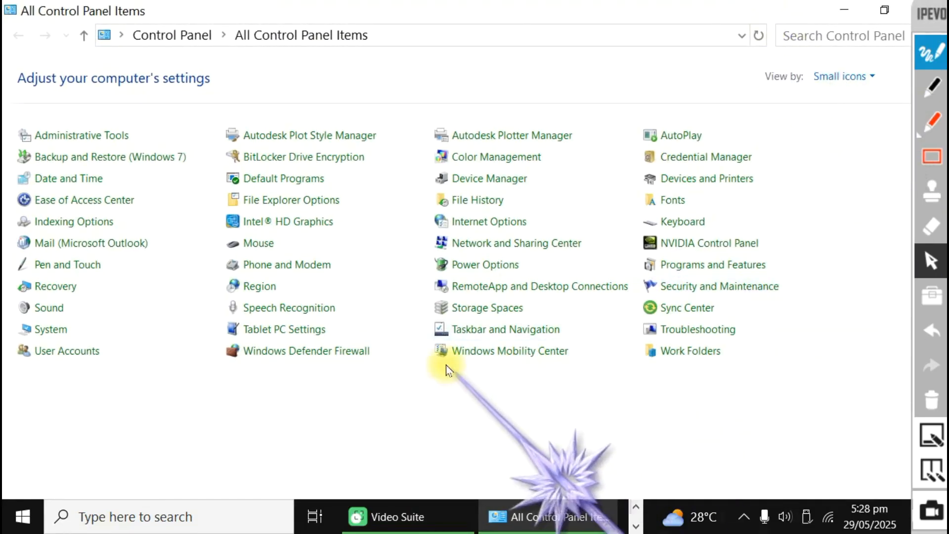
View Control Panel items as Large icons and open System.
click(876, 77)
click(835, 121)
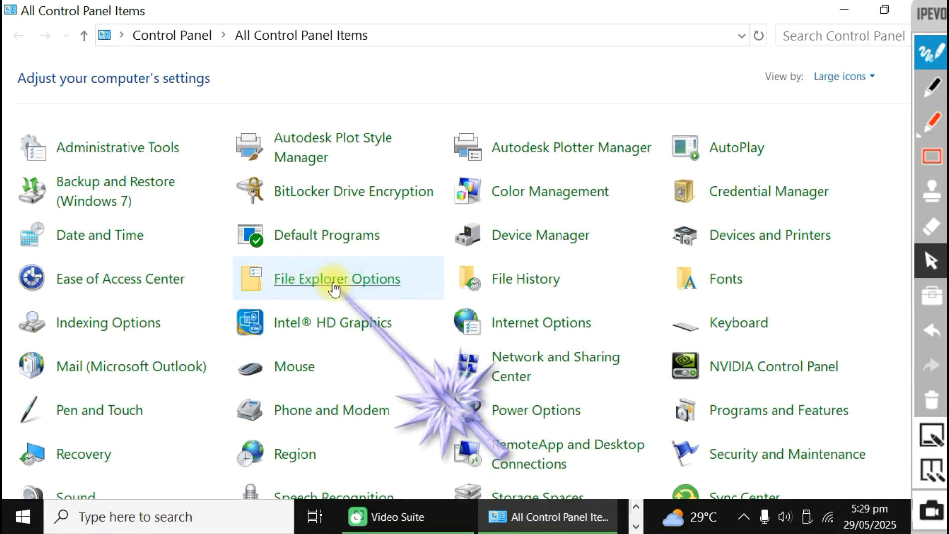
scroll(336, 292, down, 2)
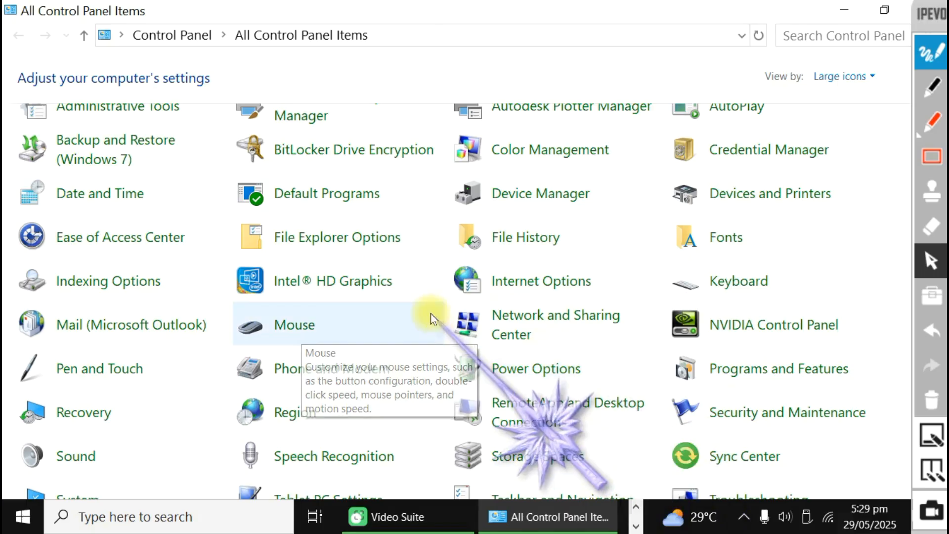
scroll(576, 287, down, 3)
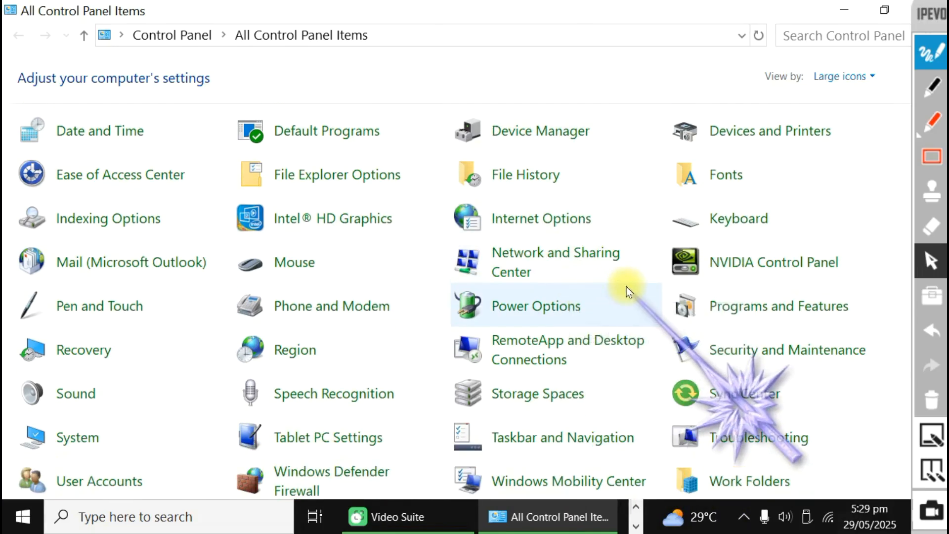
click(79, 441)
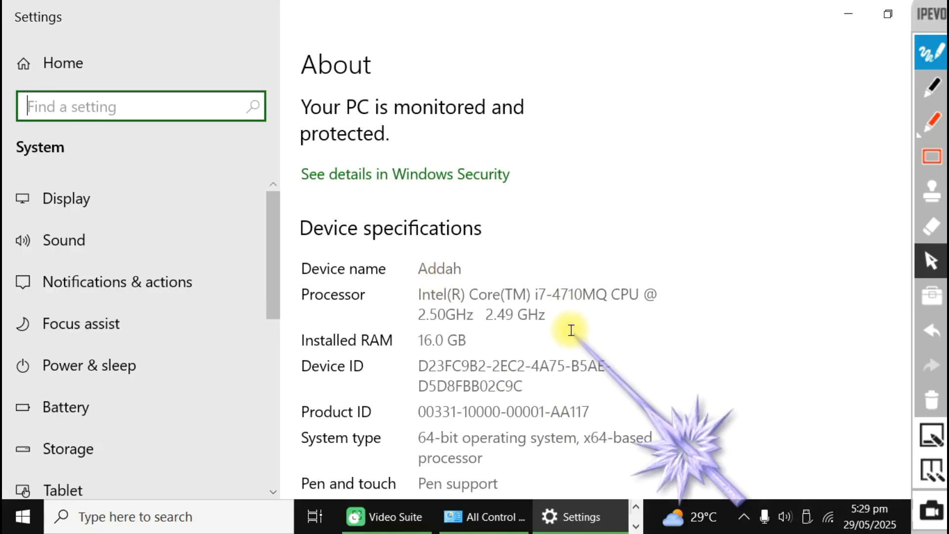
Review the About page's device and Windows specifications, such as the i7-4710MQ processor and 16.0 GB RAM.
scroll(571, 329, down, 2)
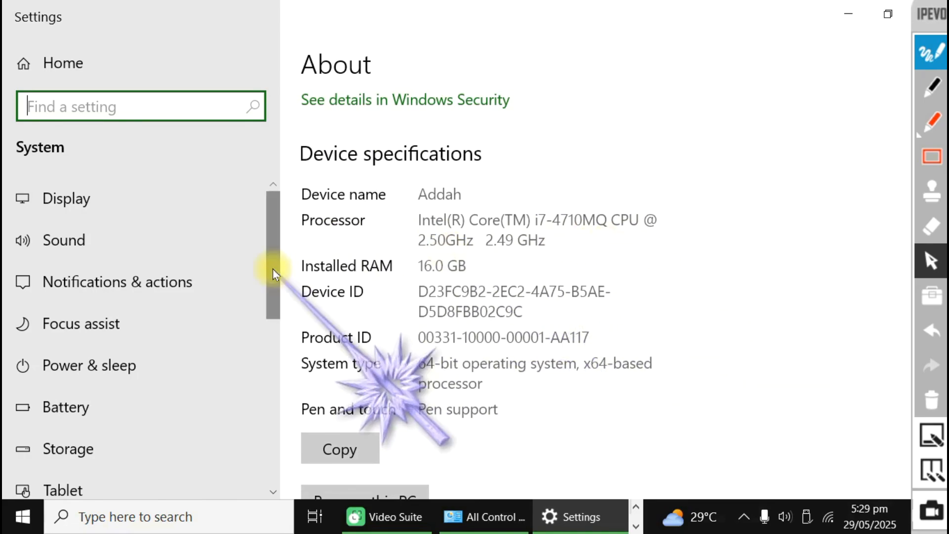
scroll(478, 283, down, 8)
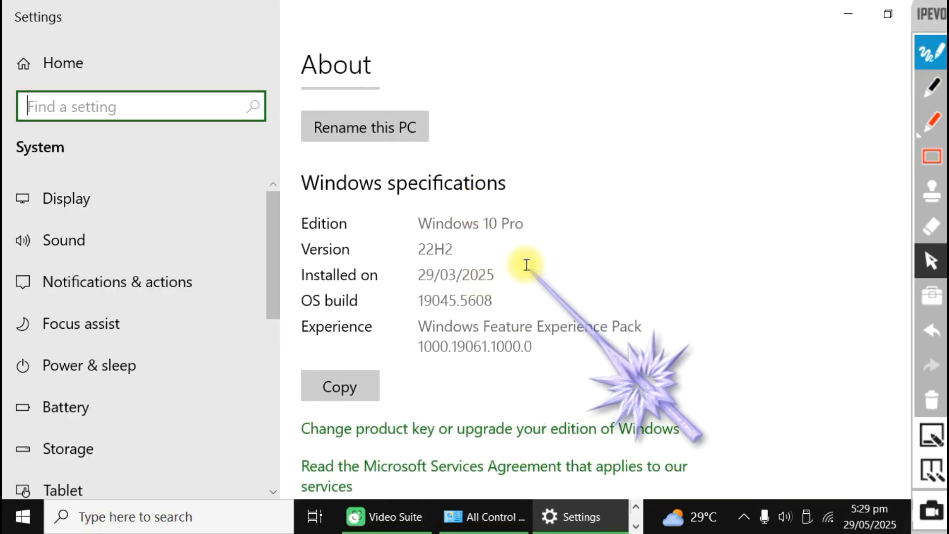
scroll(527, 265, up, 8)
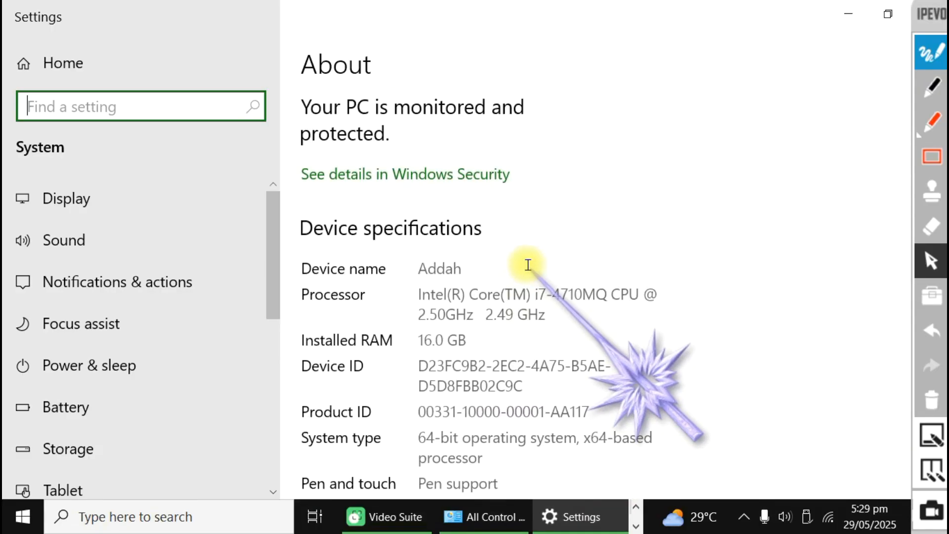
scroll(527, 265, down, 2)
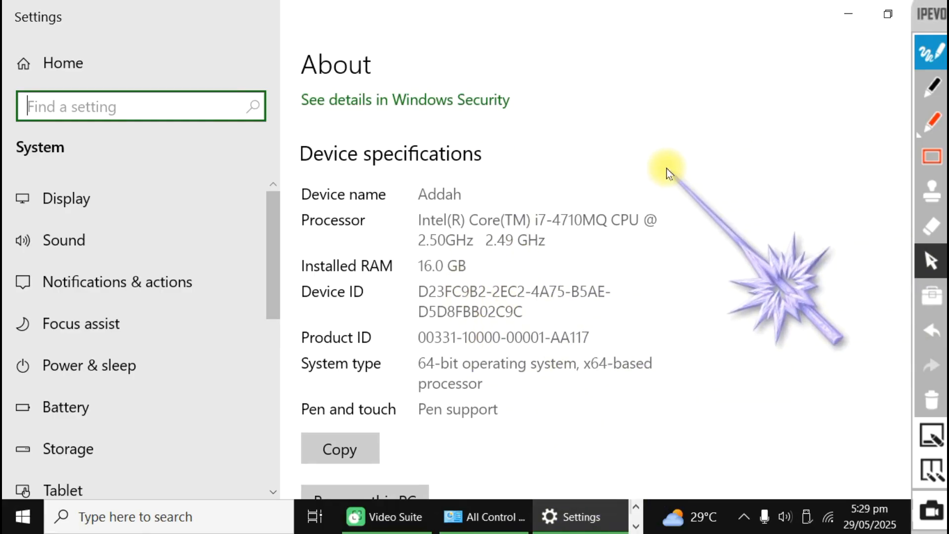
click(669, 109)
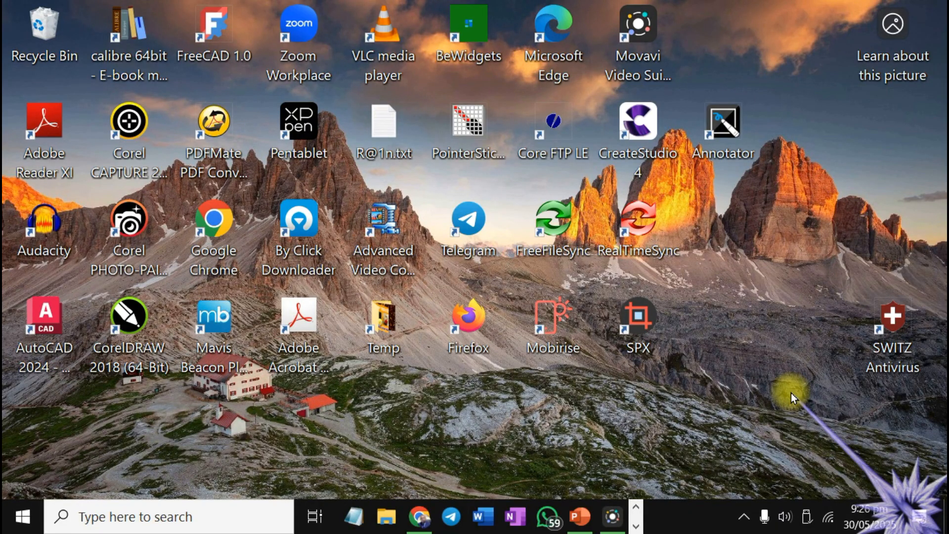
Open File Explorer with Win+E and go to This PC.
key(super+e)
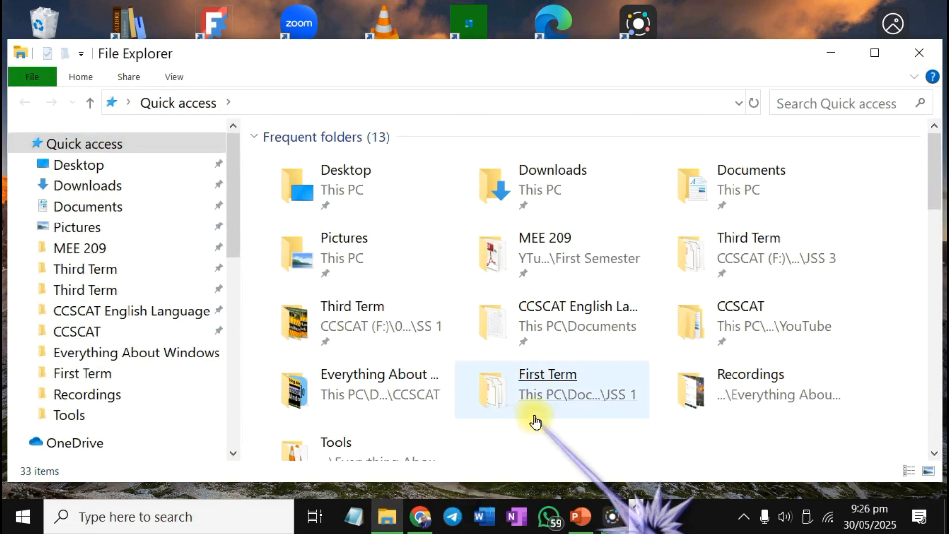
drag(237, 180, 228, 264)
click(74, 256)
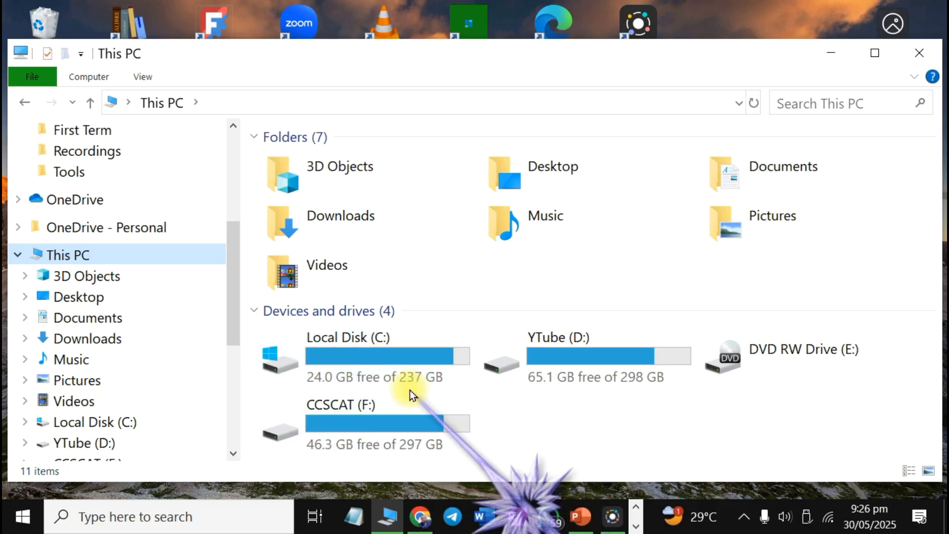
Select drives C:, F: and D: to compare free space, ending on C: at 24.0 GB free of 237 GB.
click(436, 388)
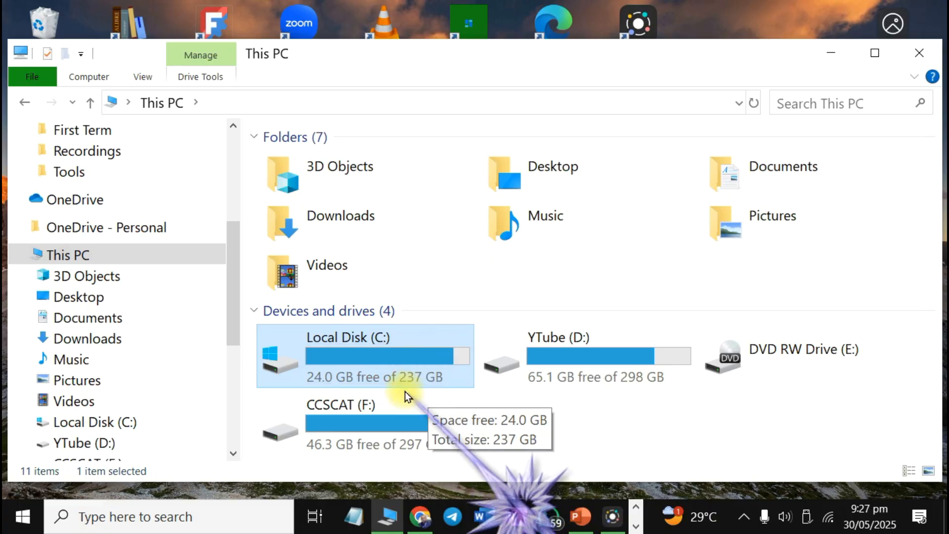
click(415, 394)
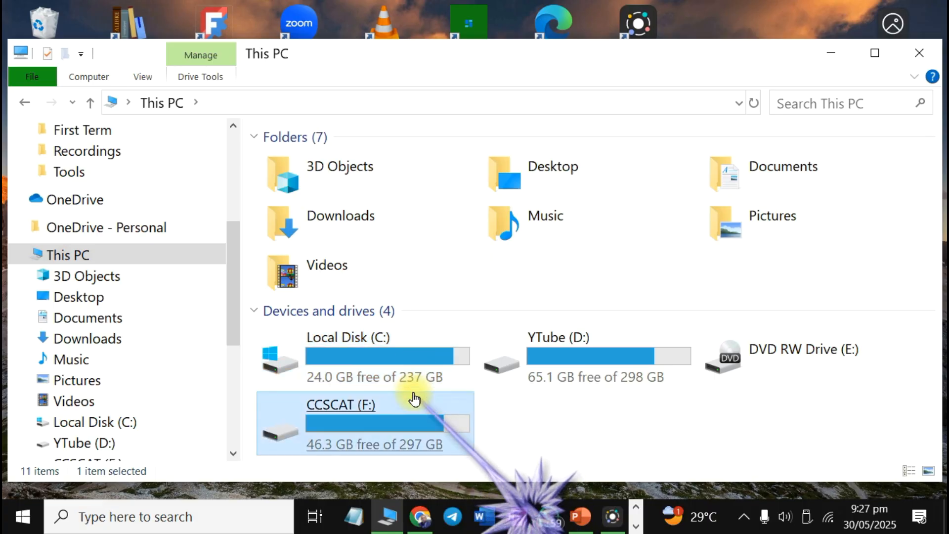
click(394, 373)
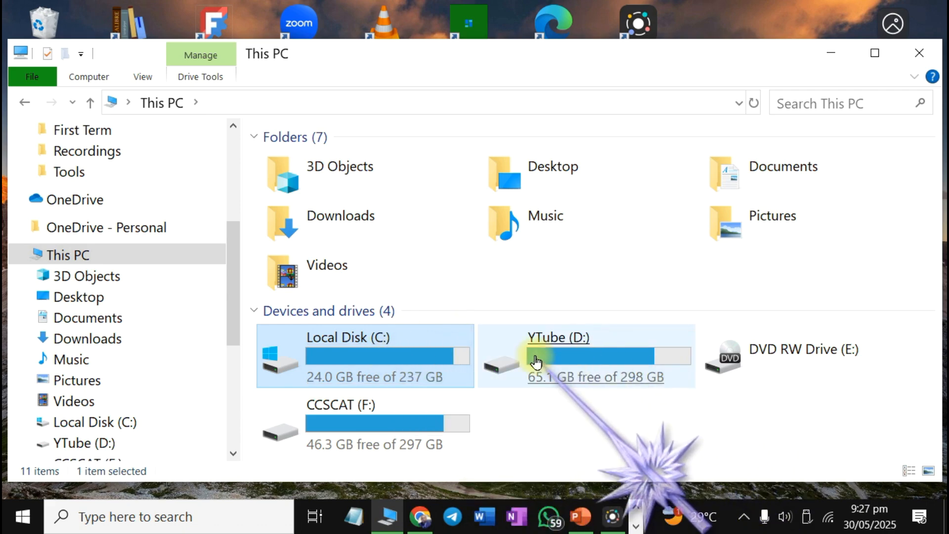
click(567, 369)
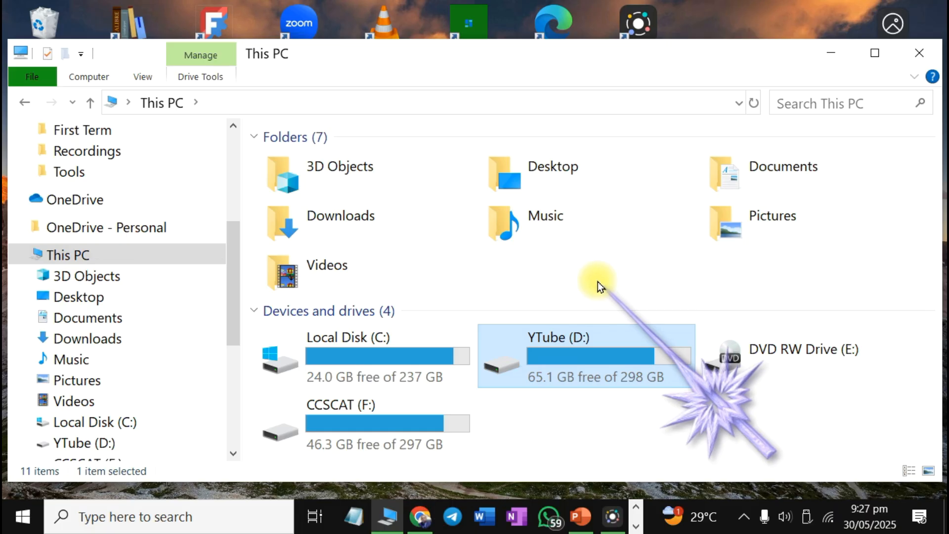
click(371, 364)
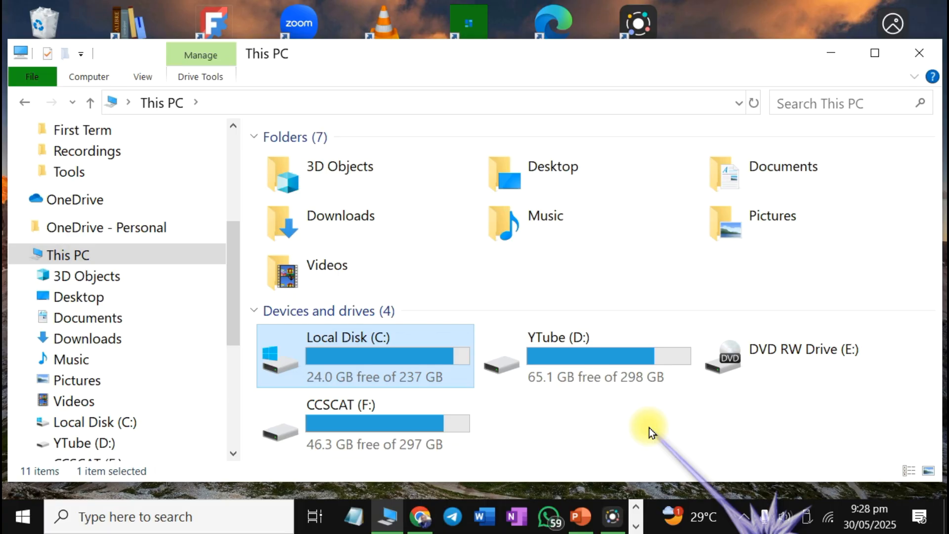
key(space)
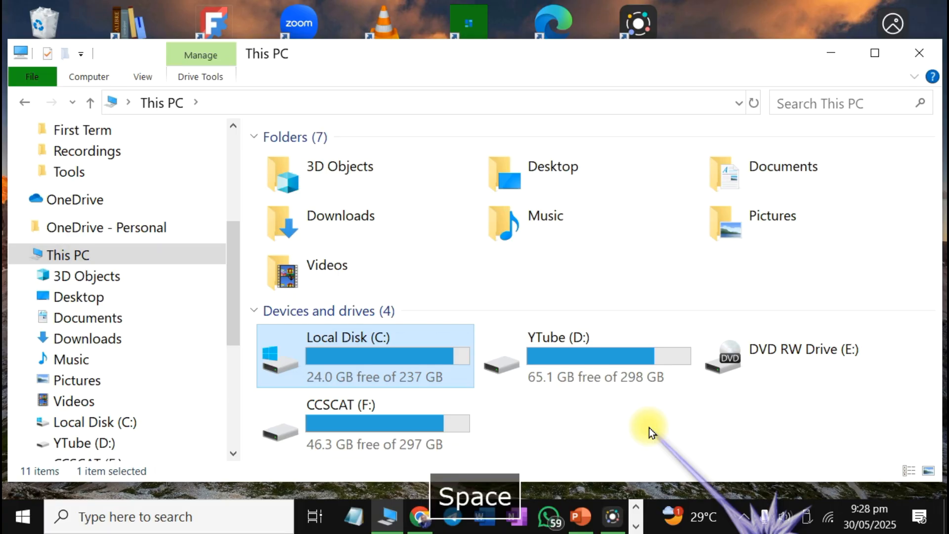
Close File Explorer, show System About with Win+Pause, close it, and minimize the slide show.
key(alt+F4)
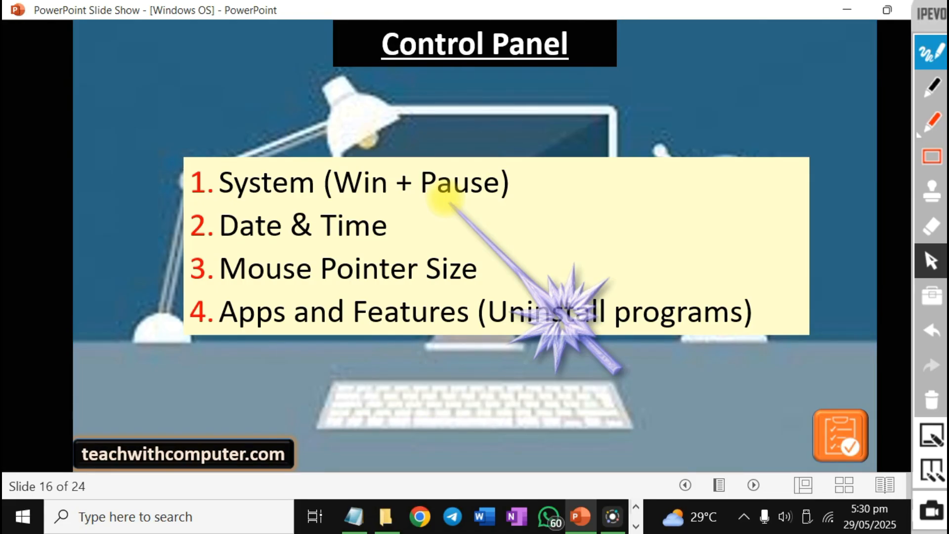
key(super+Pause)
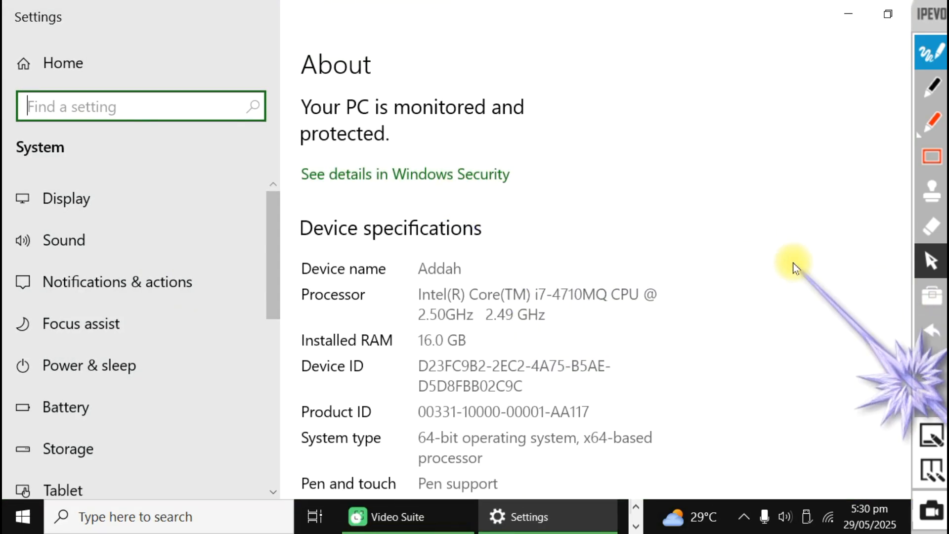
key(alt+F4)
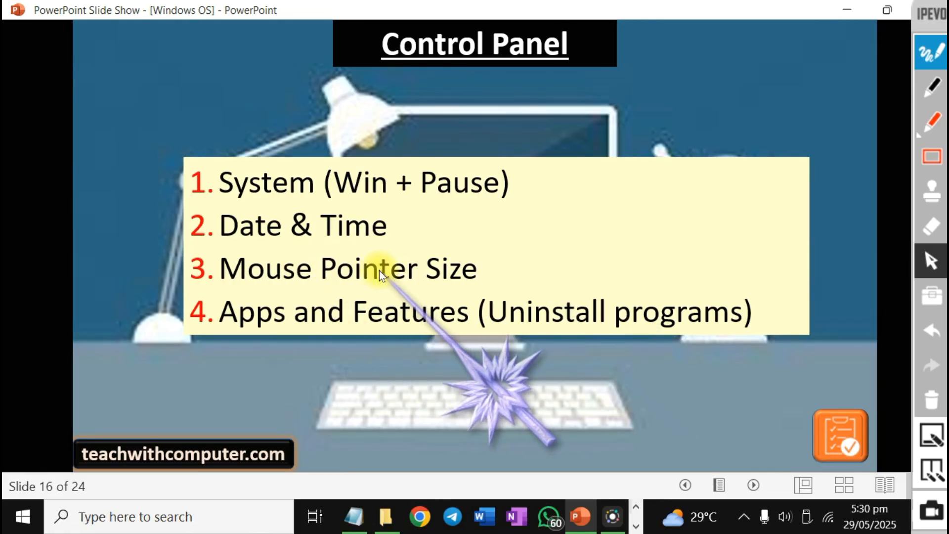
click(846, 9)
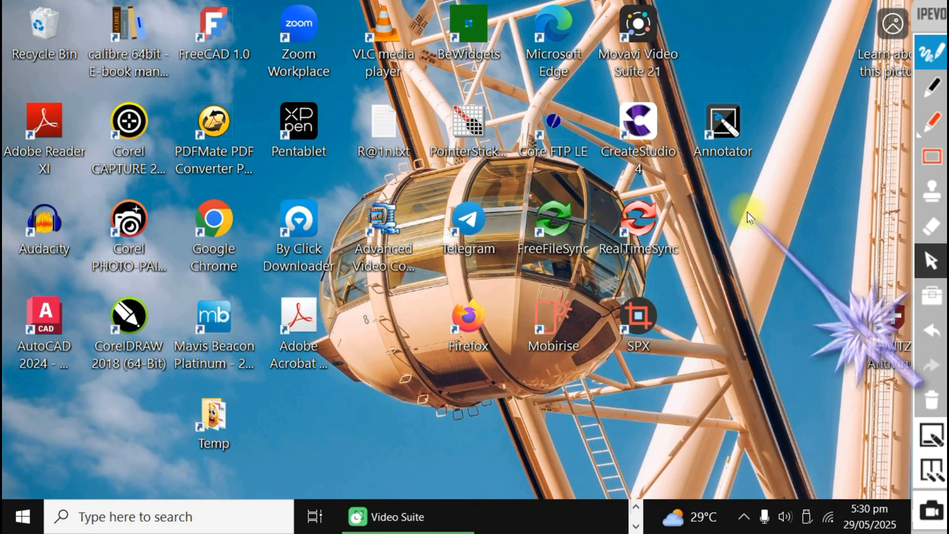
From the desktop's Personalize settings, search 'mouse pointer' and pick Change mouse pointer size.
right_click(757, 192)
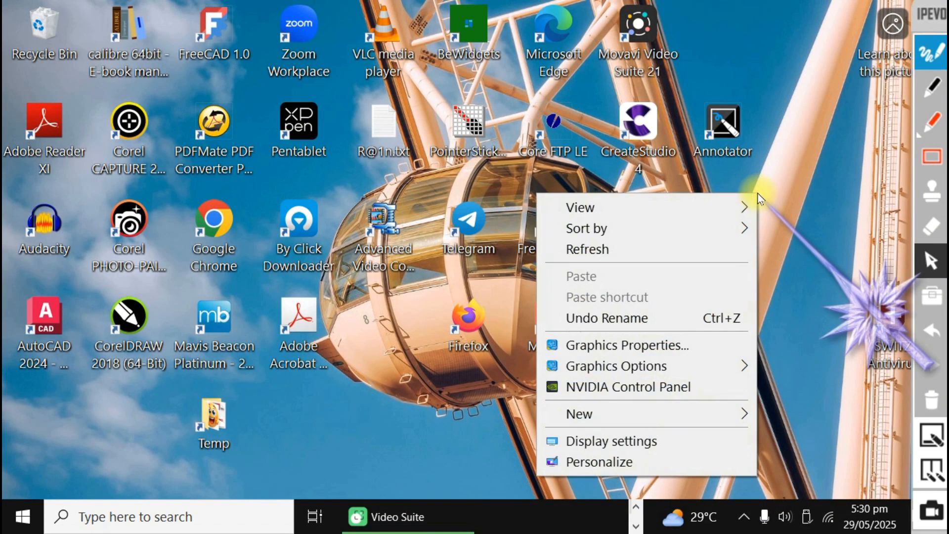
click(636, 463)
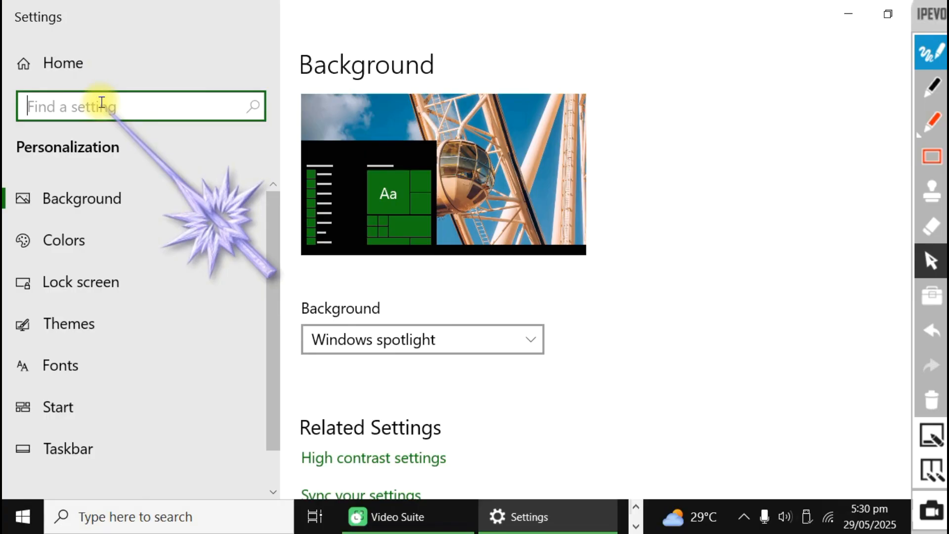
text(mouse)
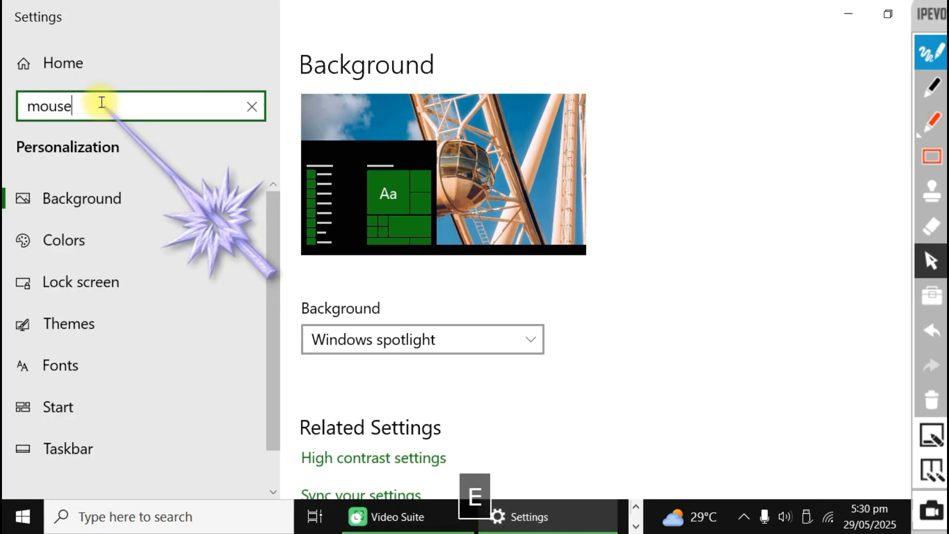
text( pointer)
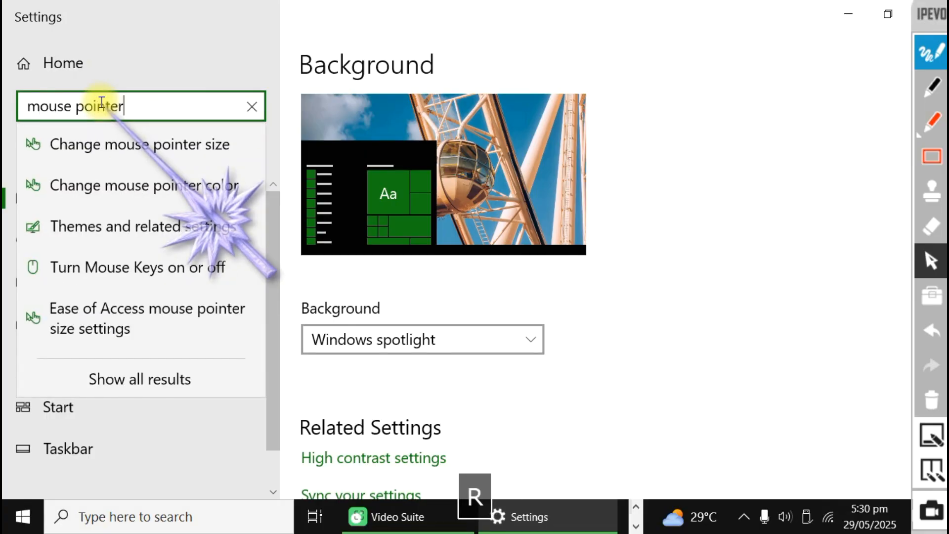
click(173, 144)
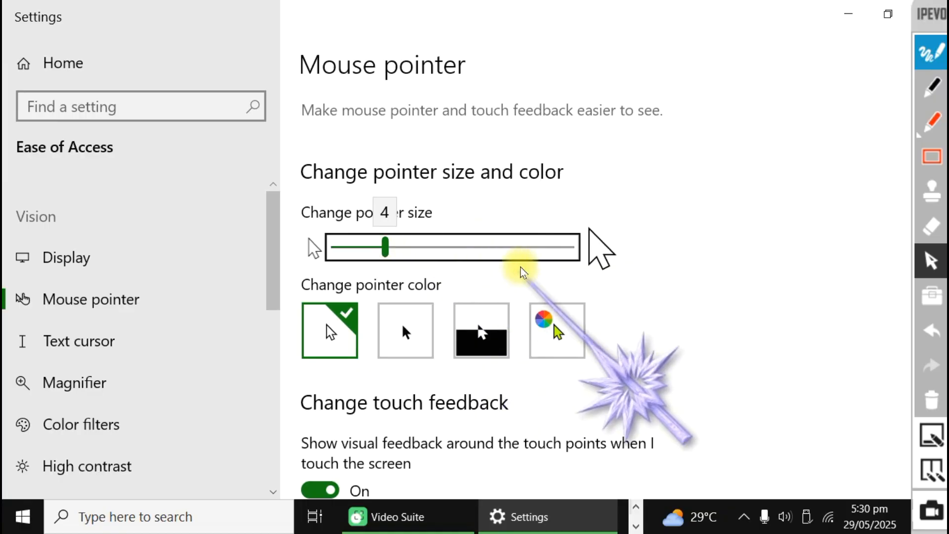
Shrink the mouse pointer to size 1, restore it to size 4, and close Settings.
click(386, 250)
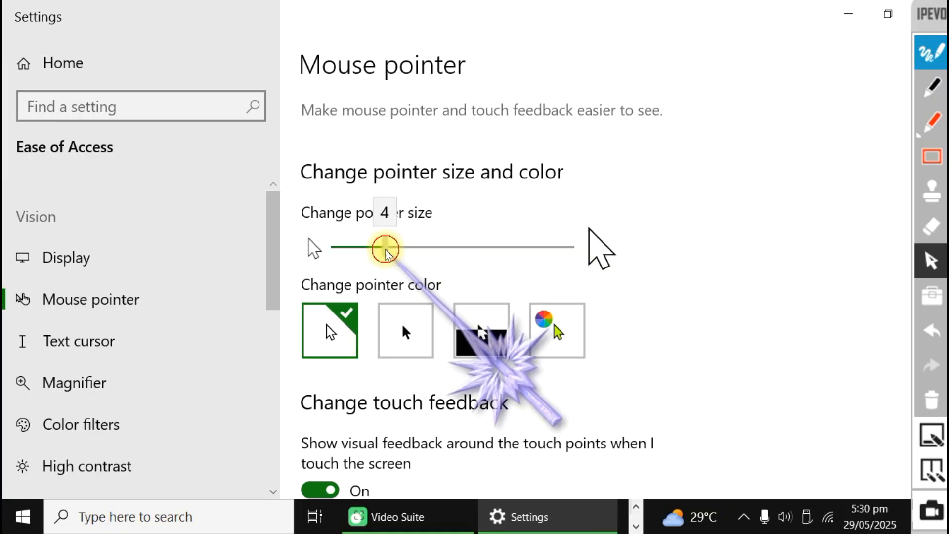
drag(386, 249, 331, 247)
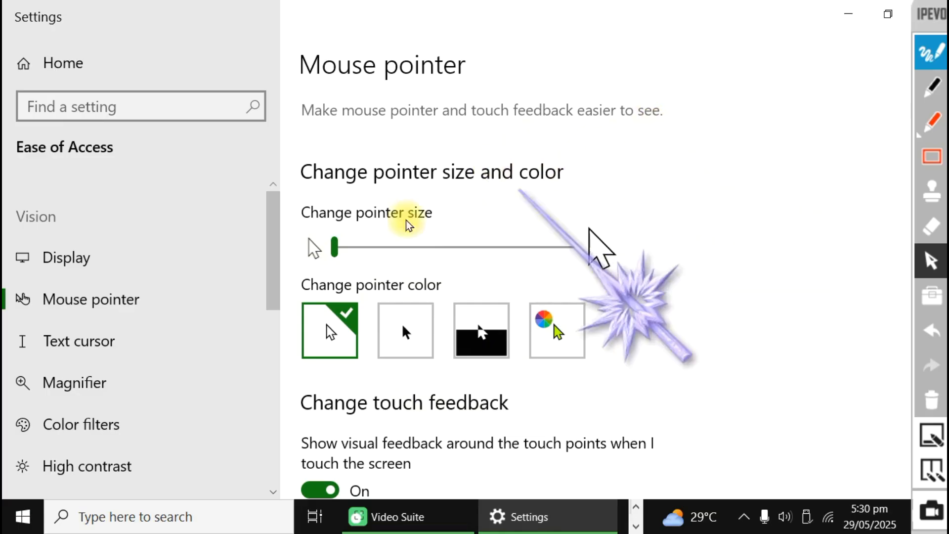
click(339, 246)
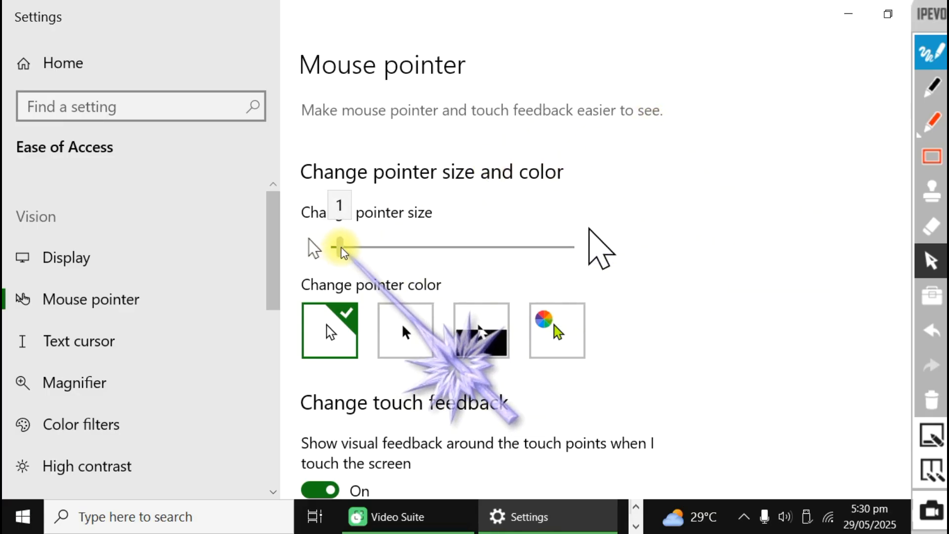
drag(340, 247, 390, 247)
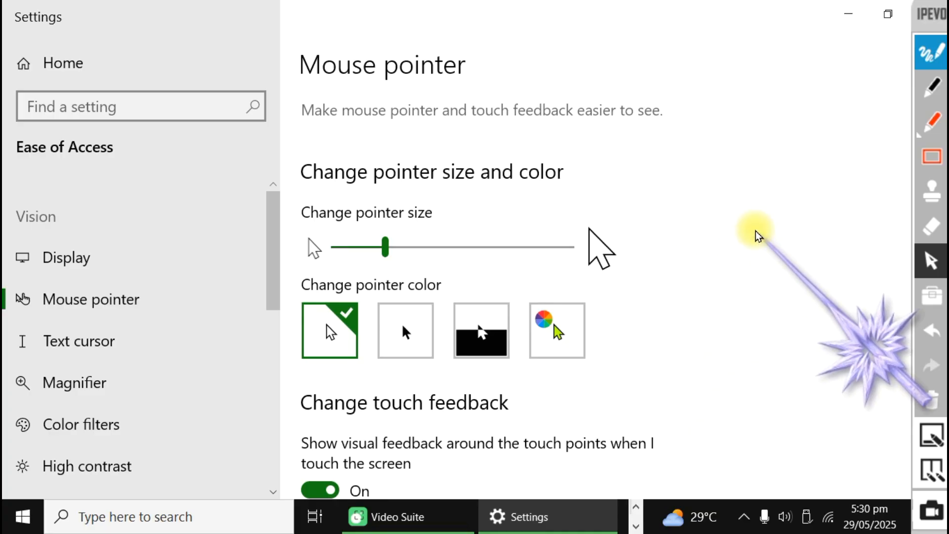
key(alt+F4)
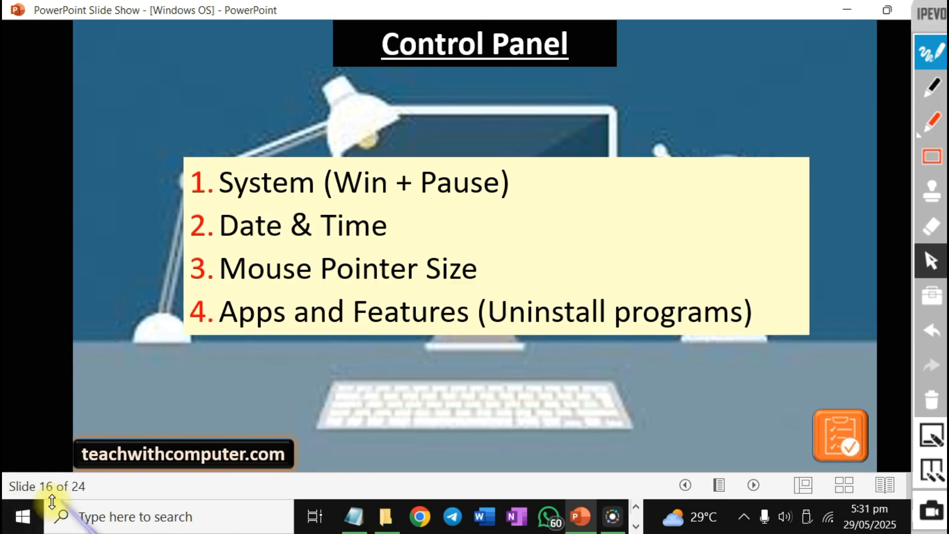
click(23, 518)
Open Apps & Features from the Start button's power-user menu and scroll the installed apps.
right_click(23, 518)
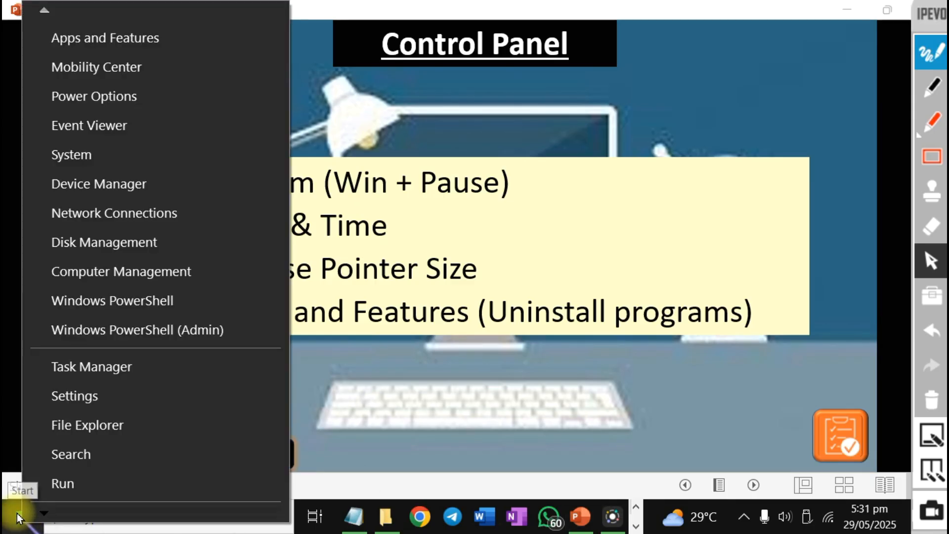
click(111, 46)
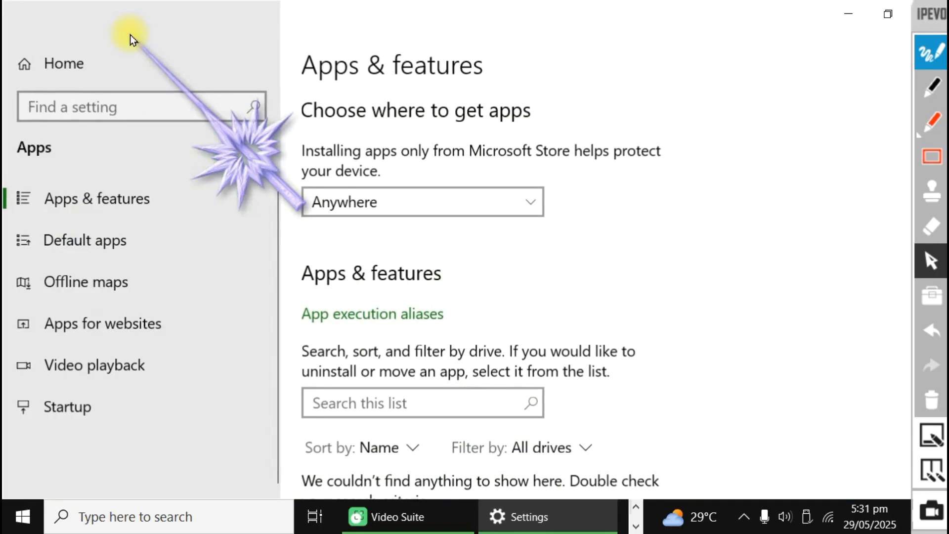
scroll(536, 321, down, 15)
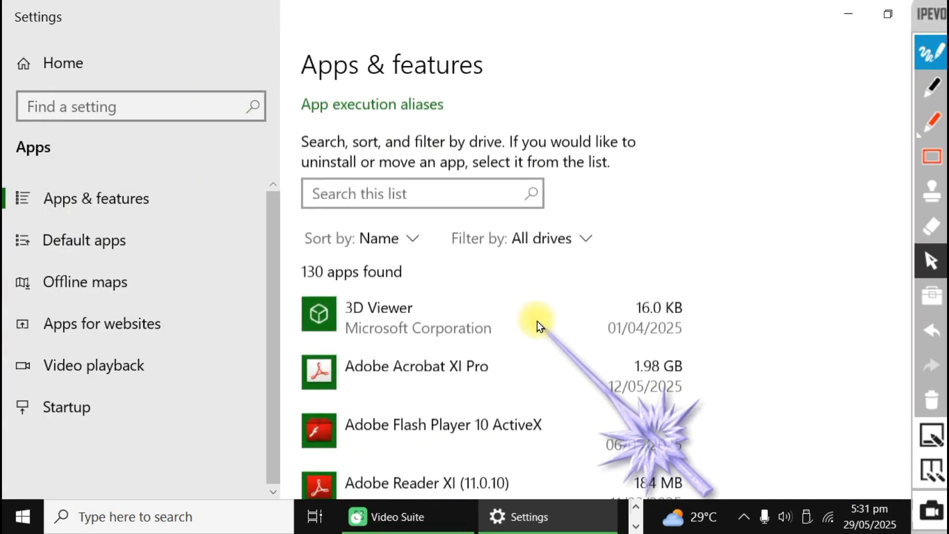
scroll(539, 317, down, 10)
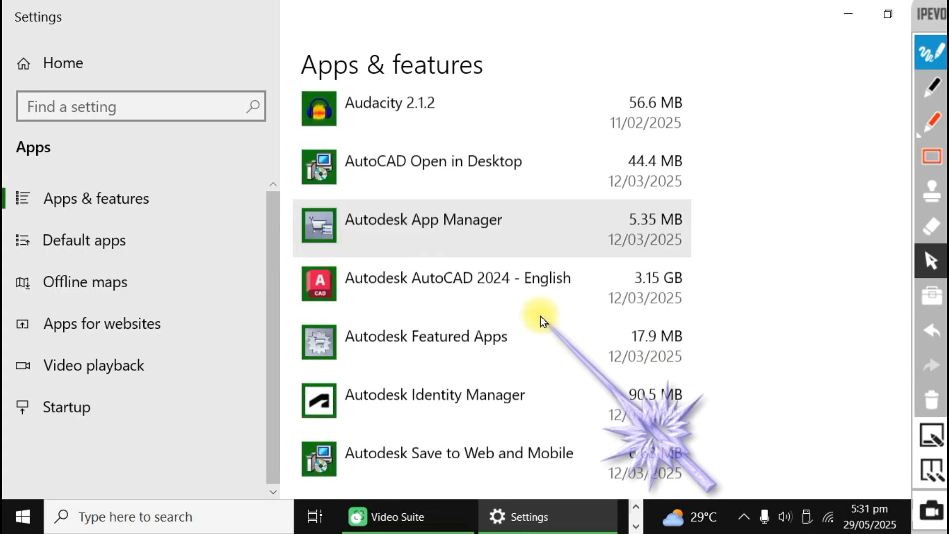
scroll(541, 315, down, 9)
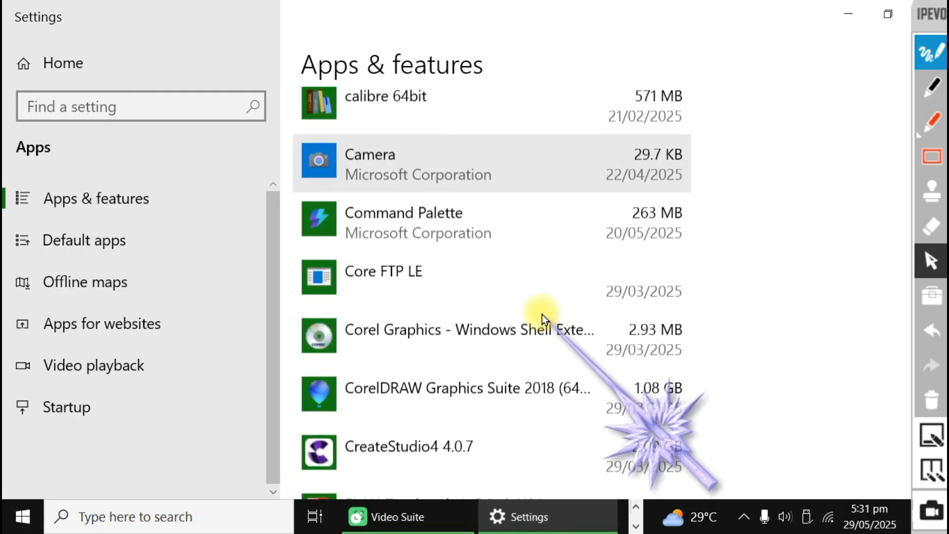
scroll(543, 312, down, 3)
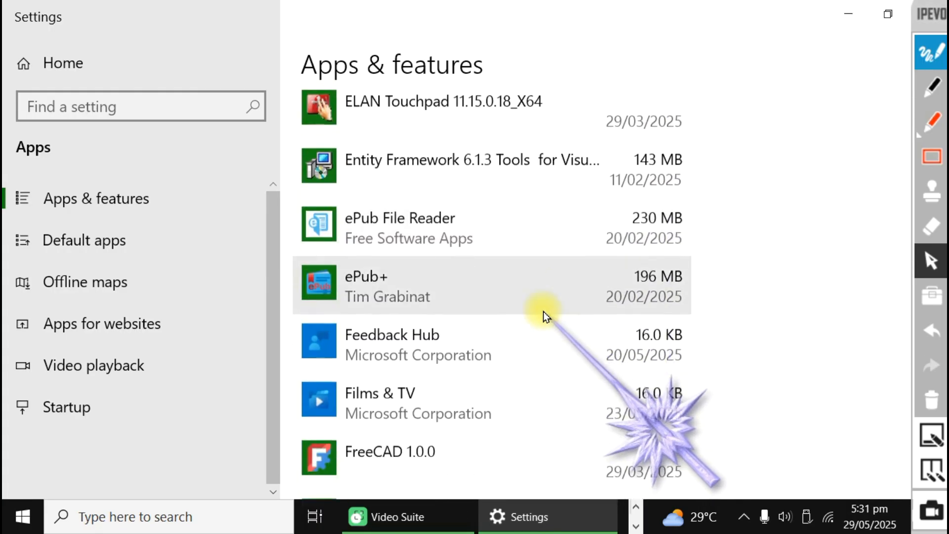
scroll(544, 311, up, 9)
scroll(546, 309, down, 3)
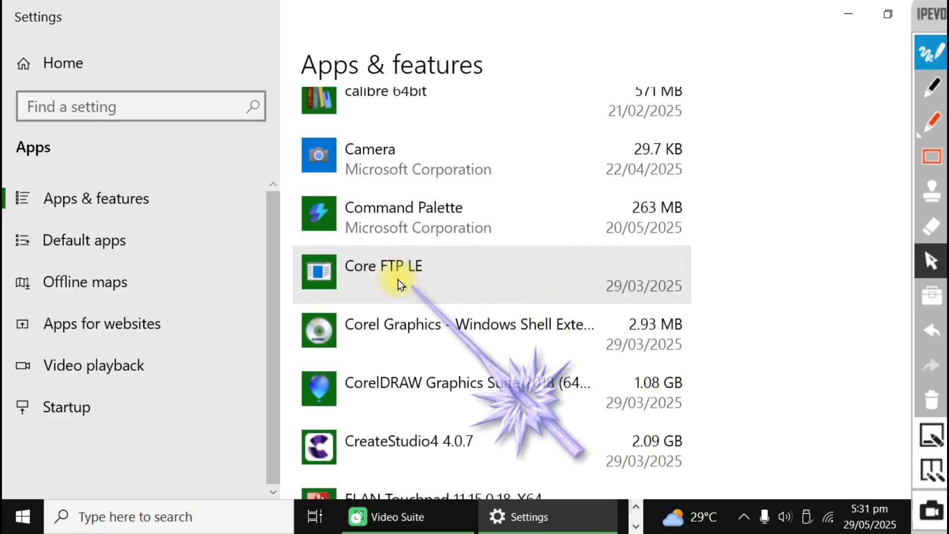
Show Core FTP LE's Modify and Uninstall options, then close Settings and return to slide 4.
click(405, 277)
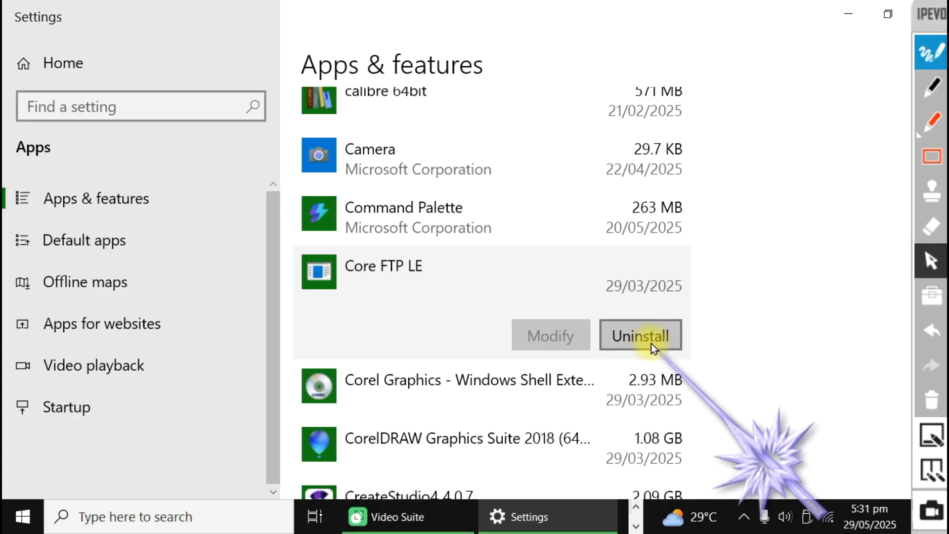
key(alt+F4)
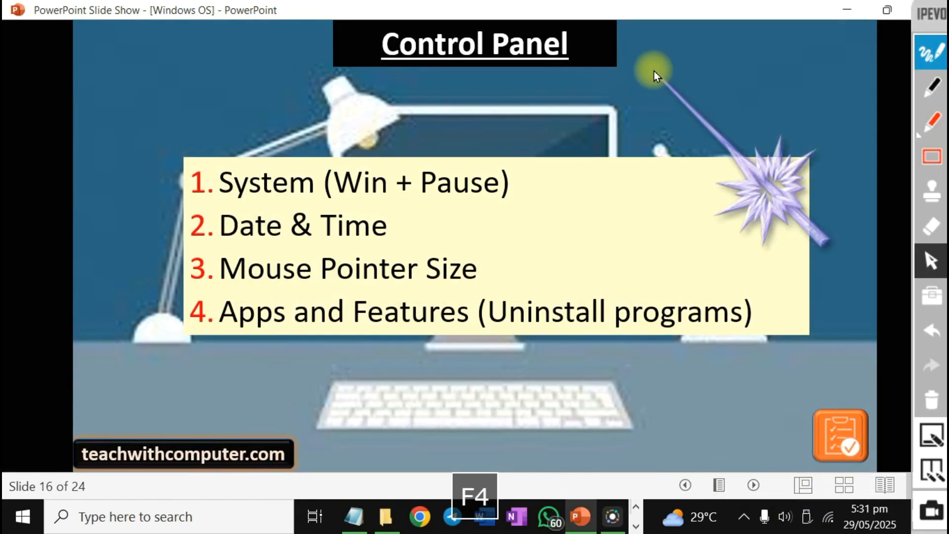
click(849, 441)
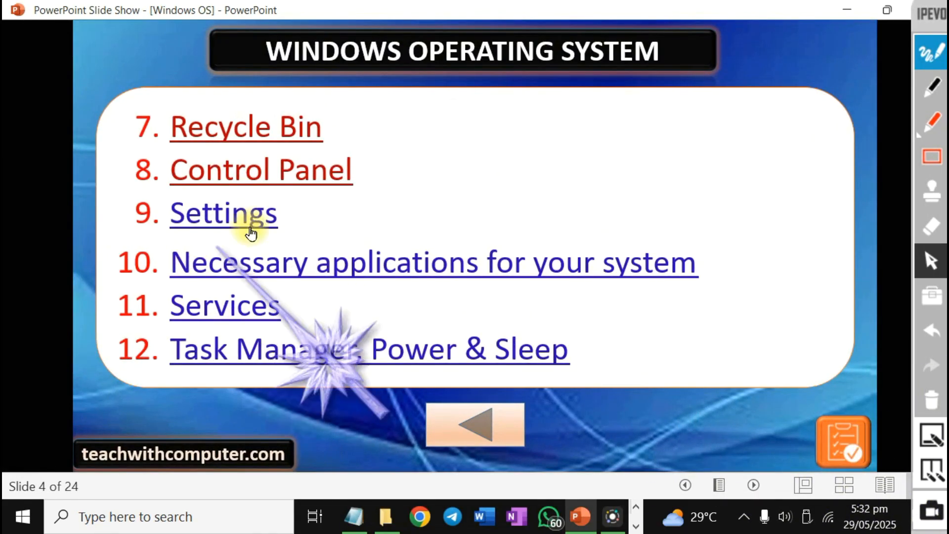
Jump to the presentation's Settings slide, then launch Settings from the Win+X menu.
click(239, 219)
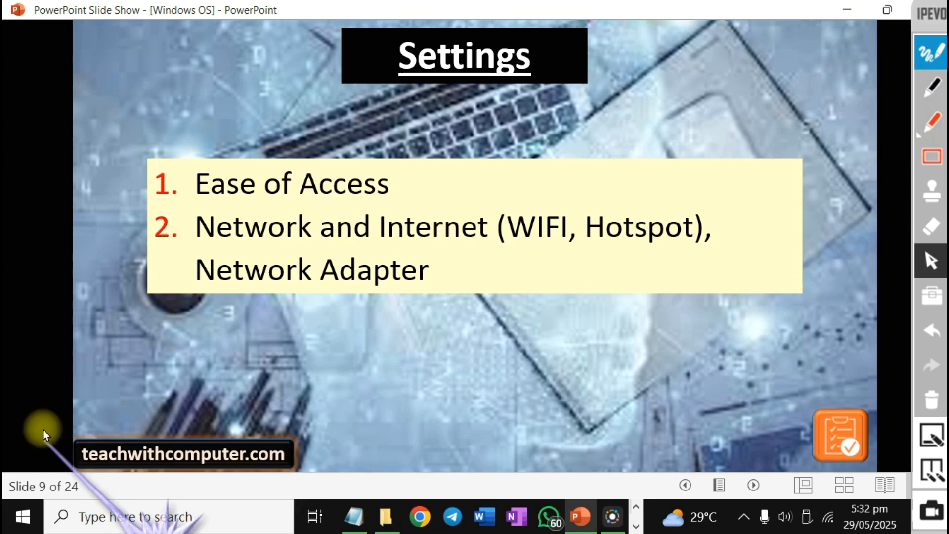
right_click(28, 519)
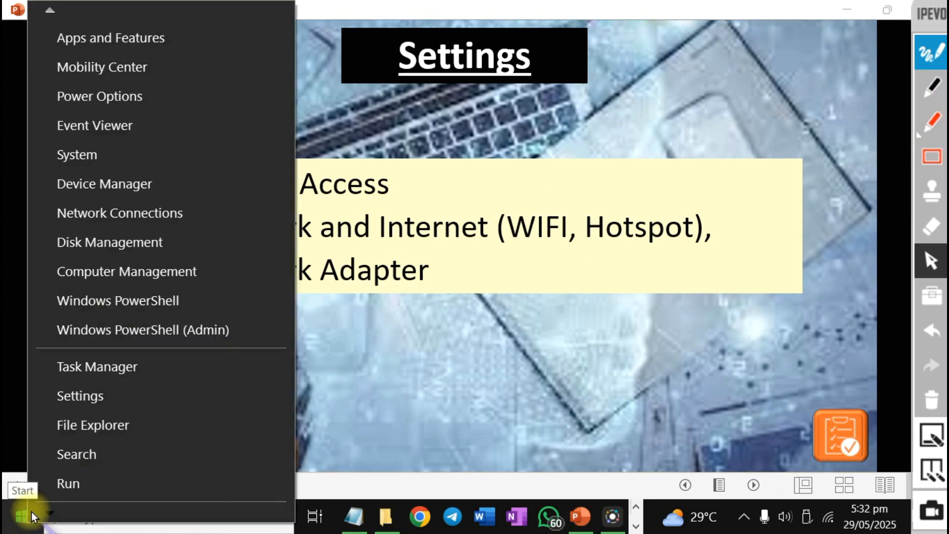
click(94, 399)
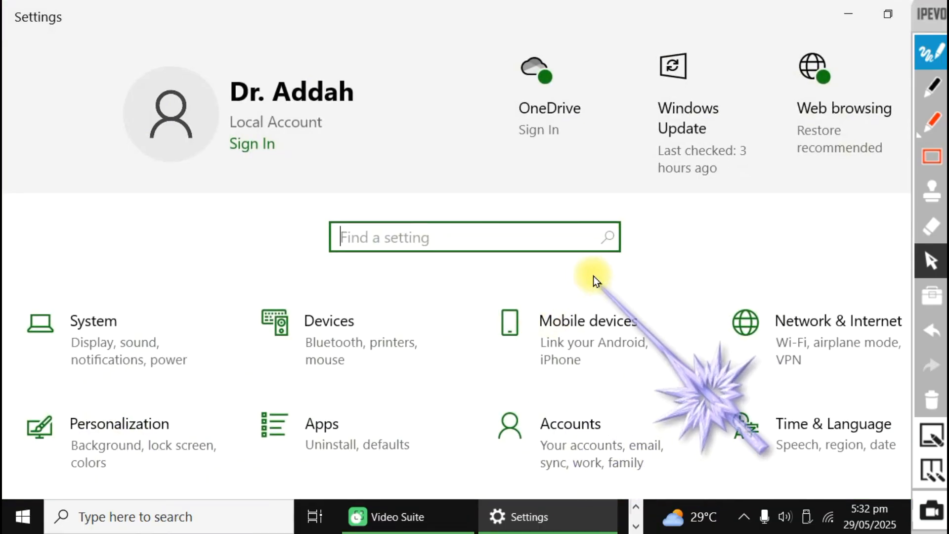
Open the Ease of Access Display page and slide text size to 100%, then back to 130%.
scroll(592, 304, down, 1)
scroll(592, 304, down, 3)
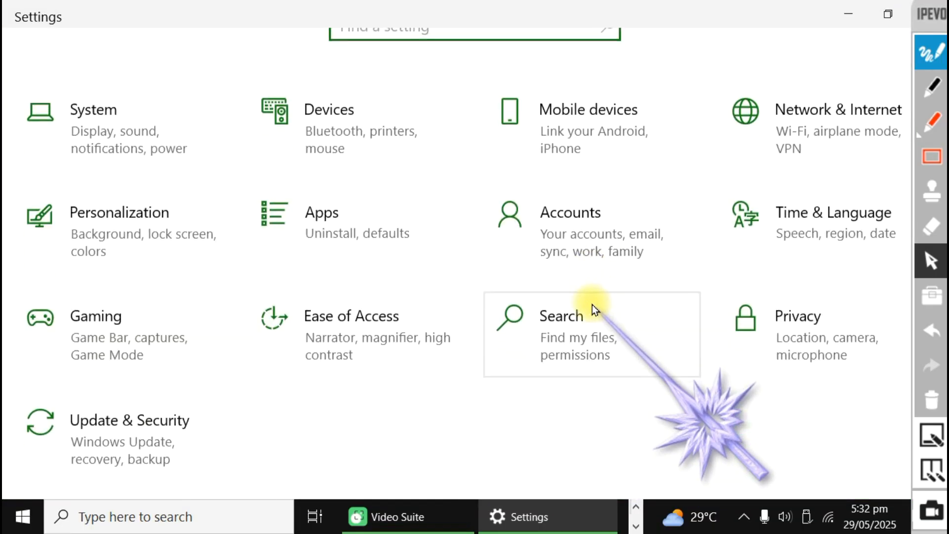
click(364, 337)
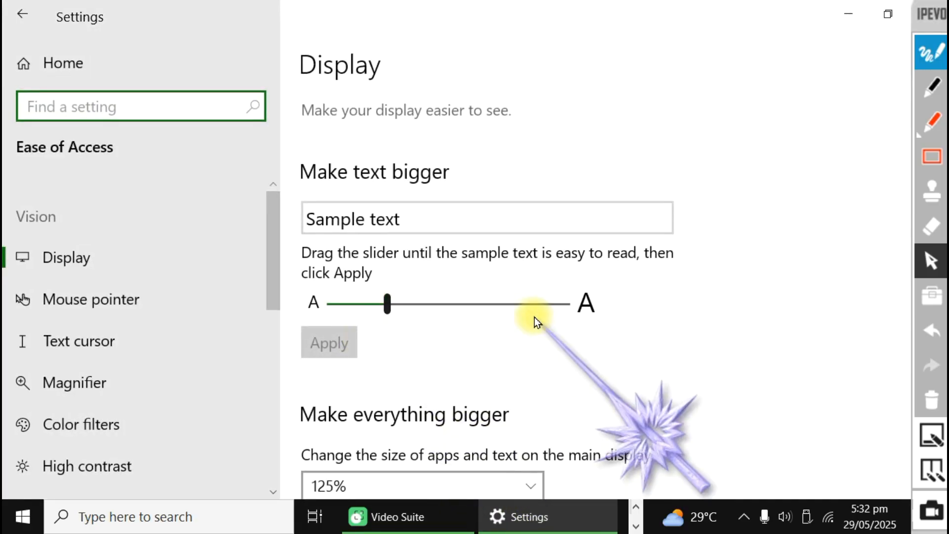
scroll(570, 376, down, 2)
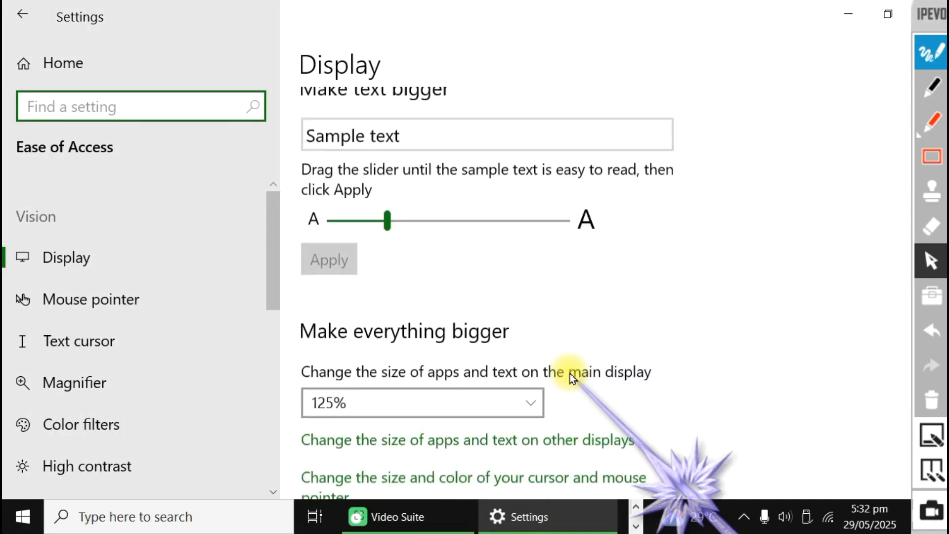
scroll(573, 366, down, 2)
scroll(573, 367, up, 4)
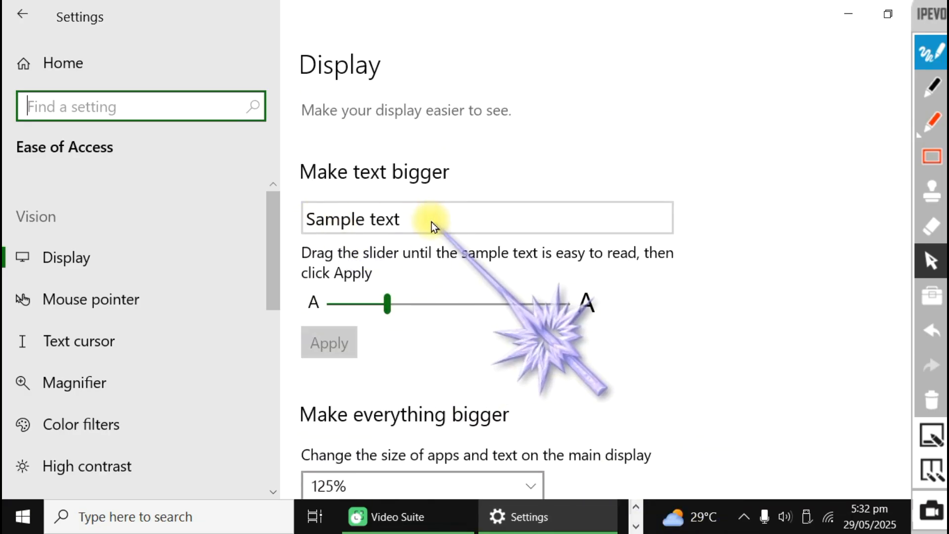
click(386, 303)
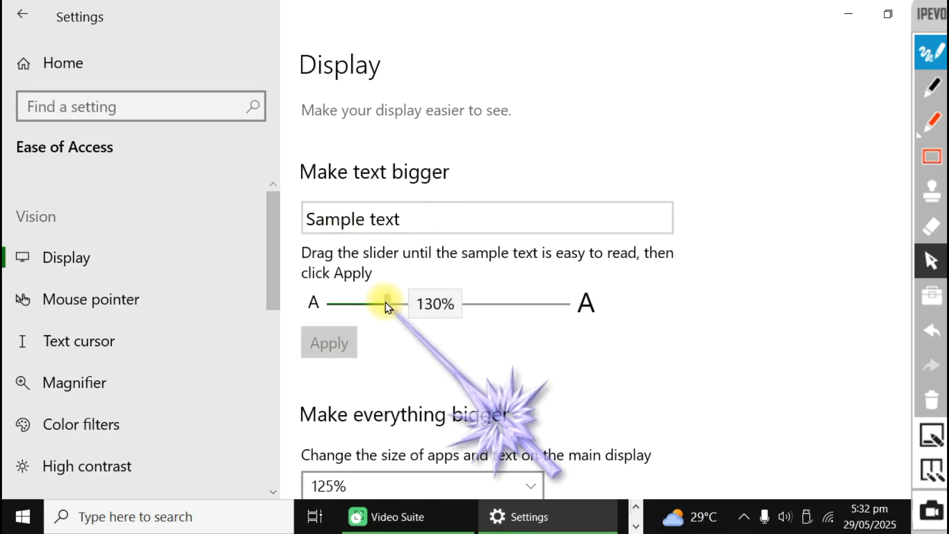
drag(386, 302, 310, 302)
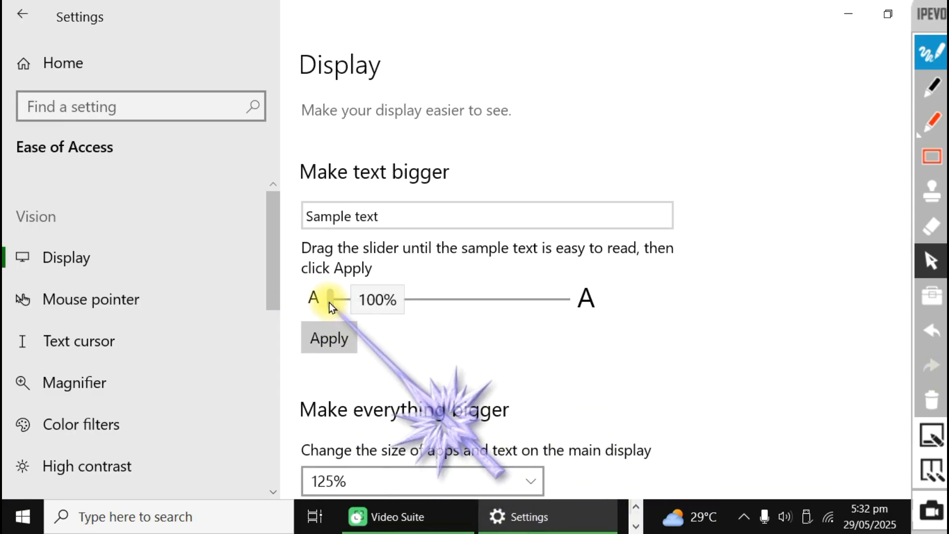
drag(328, 302, 385, 305)
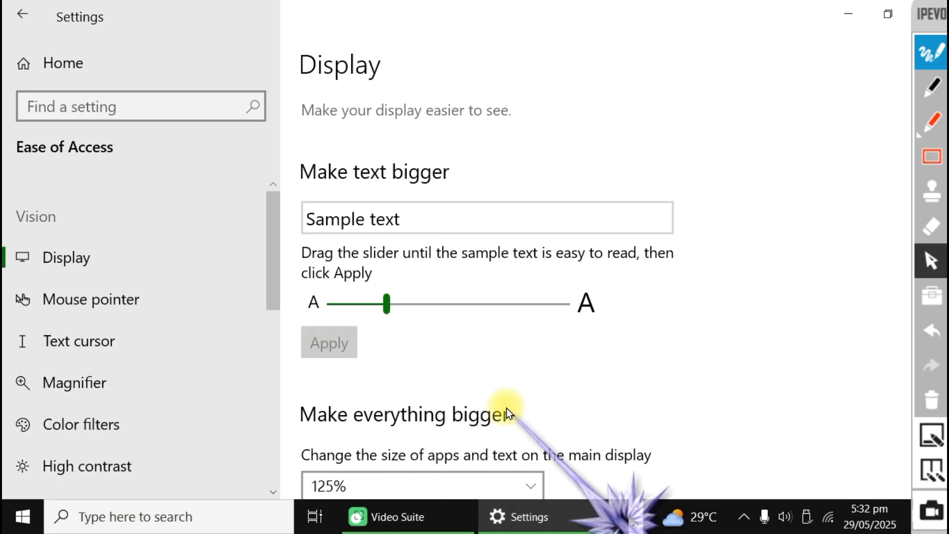
Switch display scaling to 100% (Recommended), then restore it to 125%.
scroll(691, 351, down, 3)
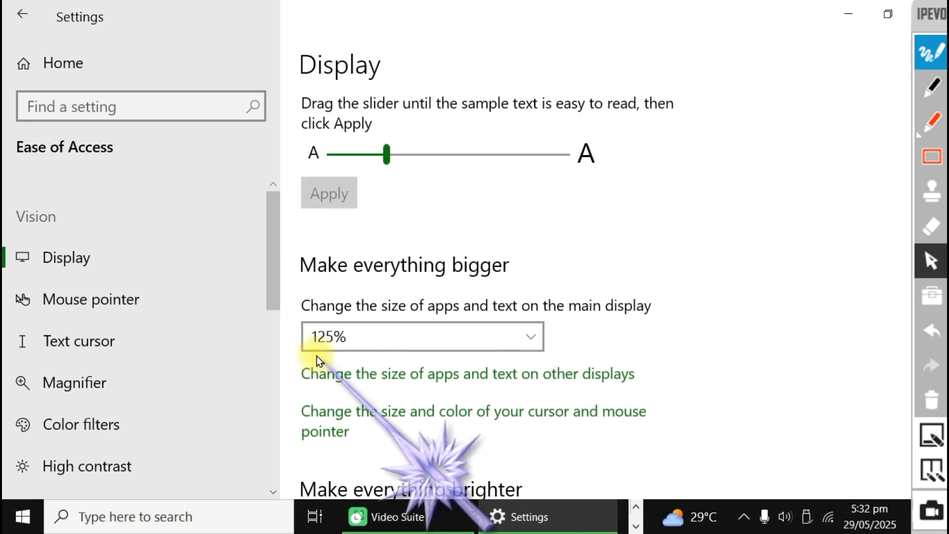
click(530, 339)
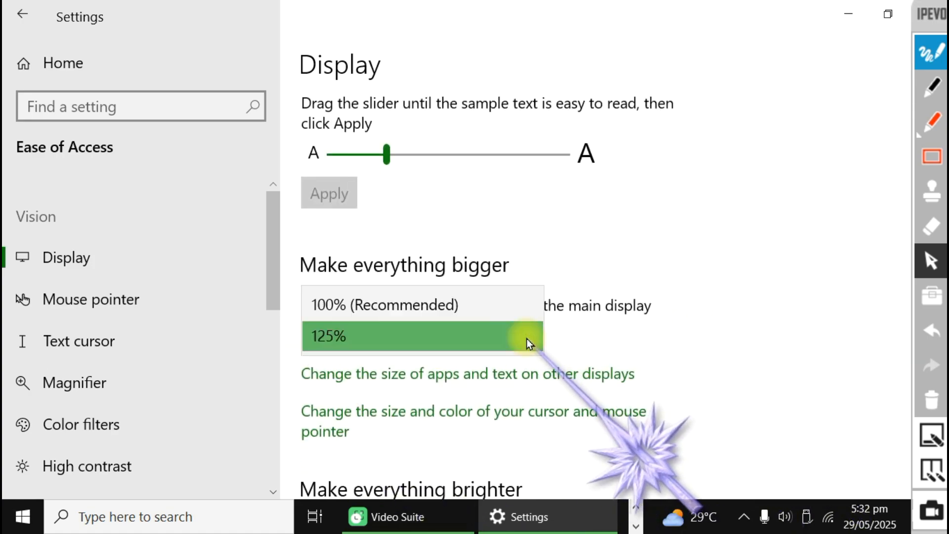
click(425, 306)
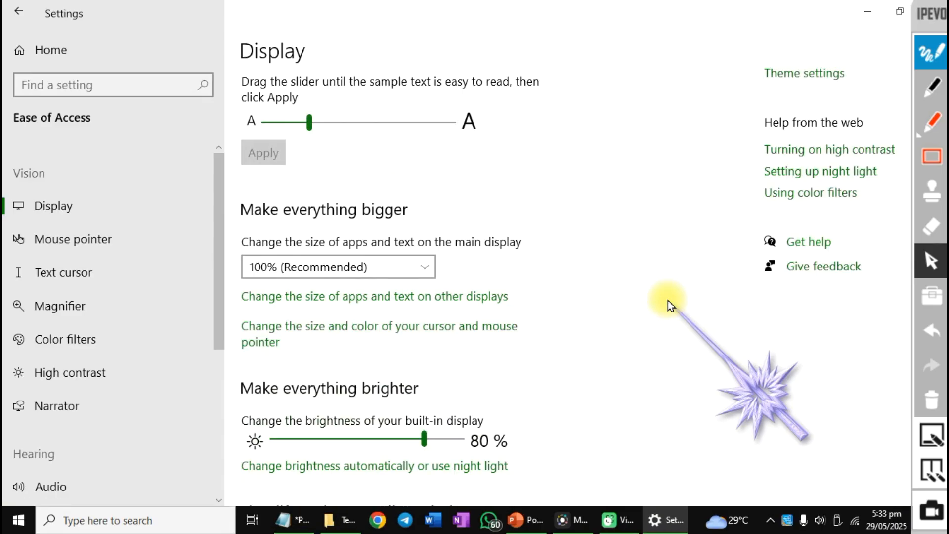
click(427, 267)
click(424, 291)
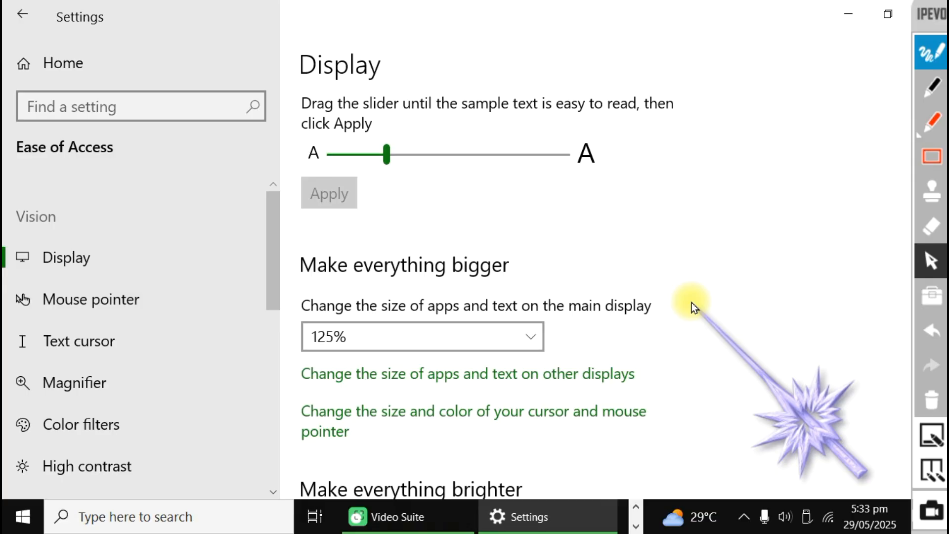
click(774, 260)
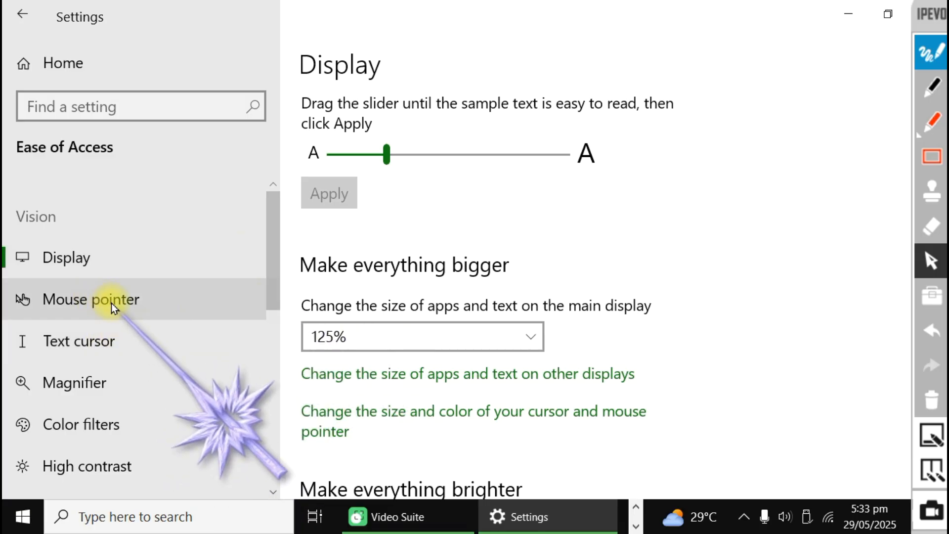
click(183, 106)
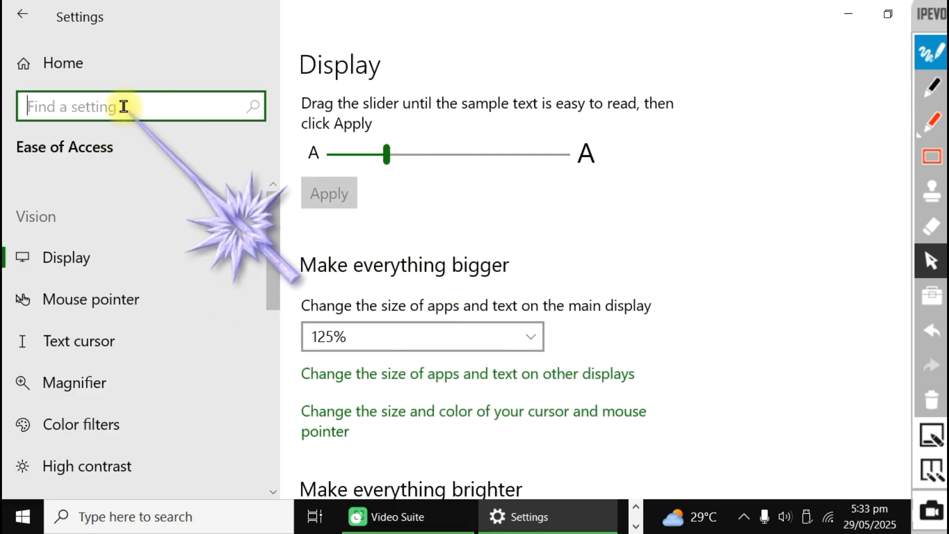
Search 'Text siz' to reach Make text size bigger, then close Settings and minimize the slide show.
text(Text )
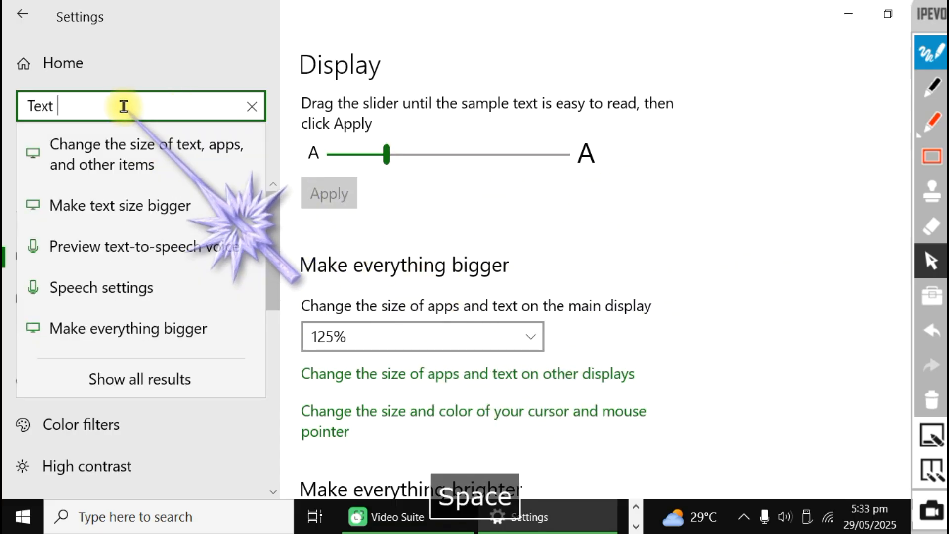
text(size)
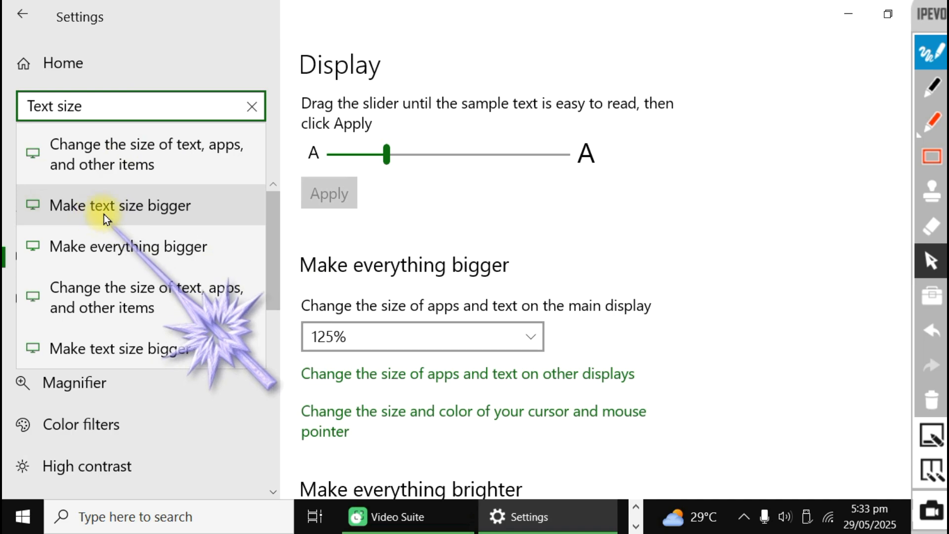
click(143, 212)
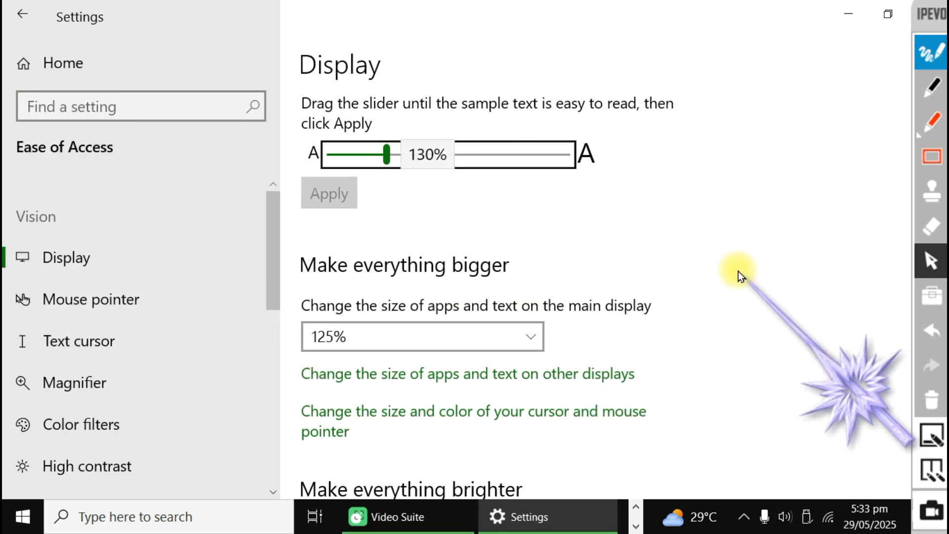
key(alt+F4)
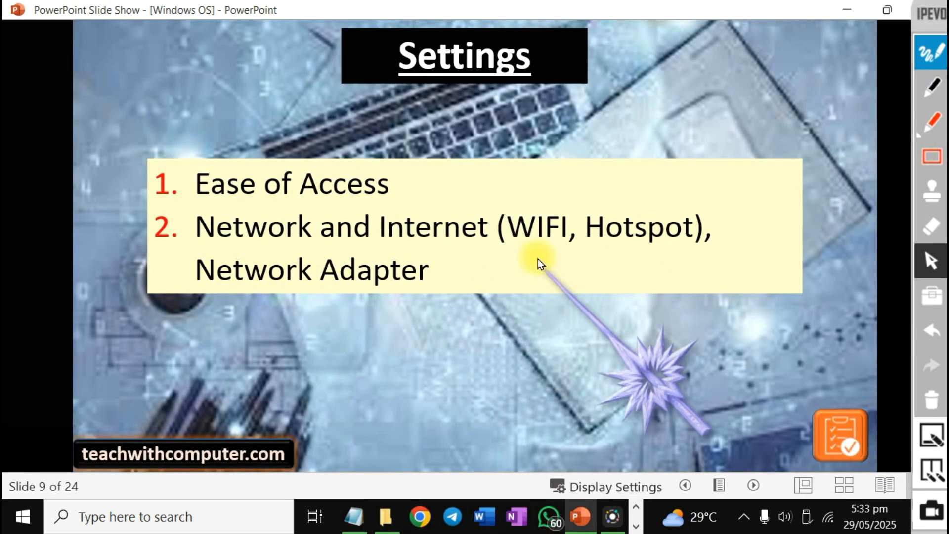
click(853, 11)
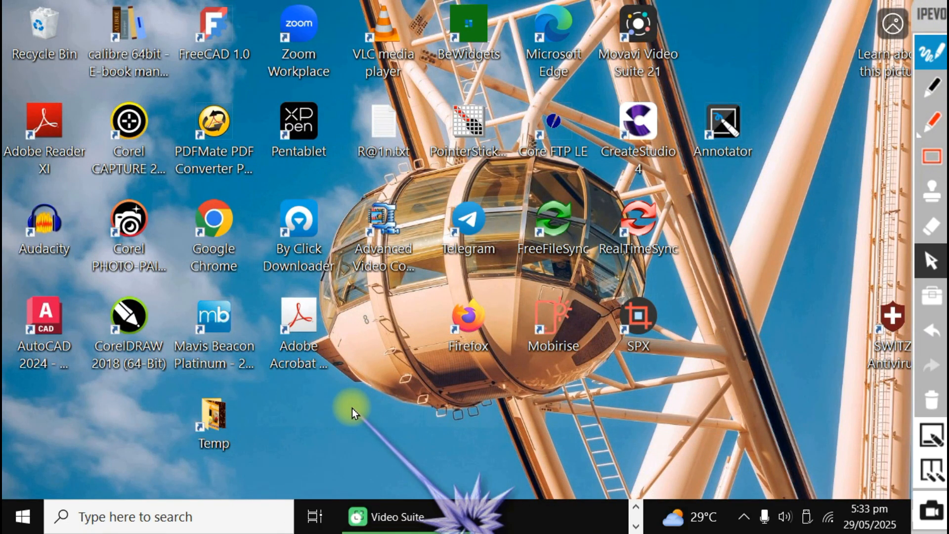
In a new File Explorer window, open Network's Properties to show the Network and Sharing Center.
key(super+e)
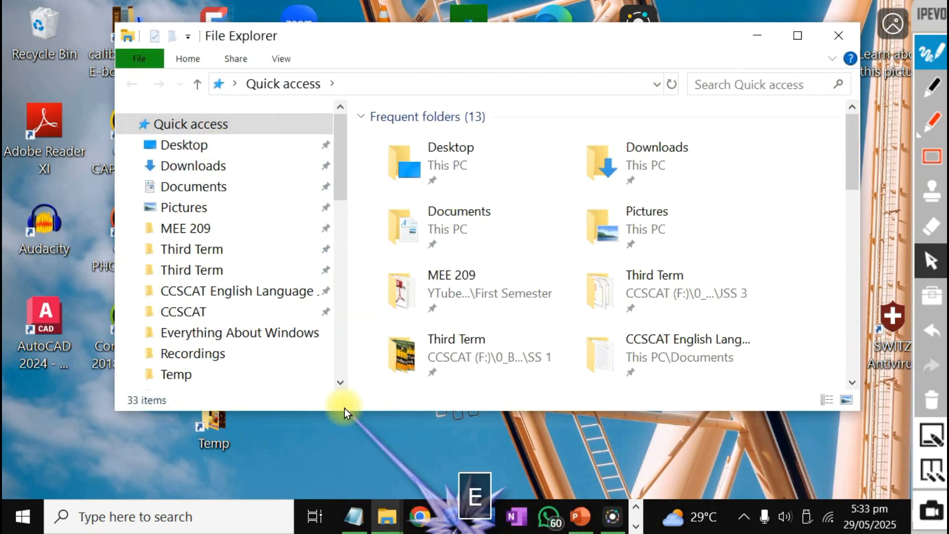
drag(339, 143, 357, 332)
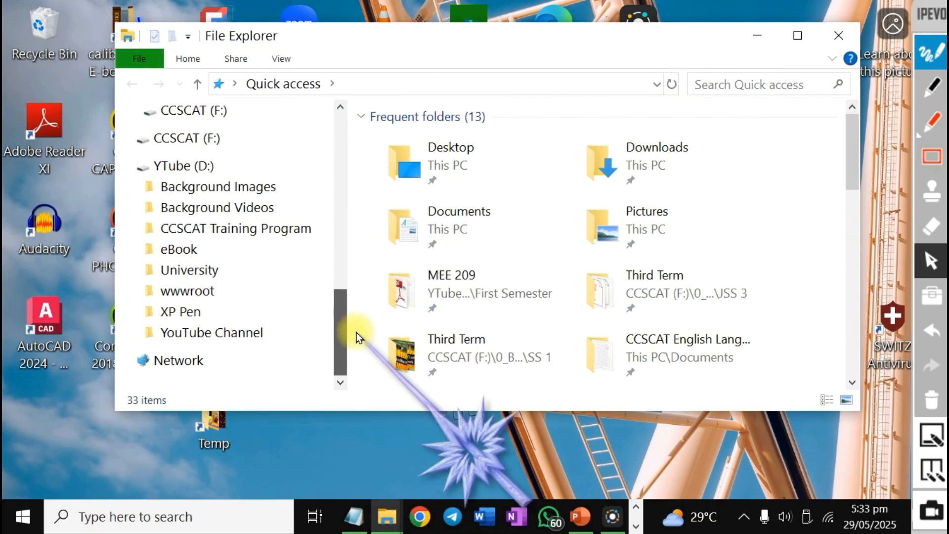
right_click(176, 366)
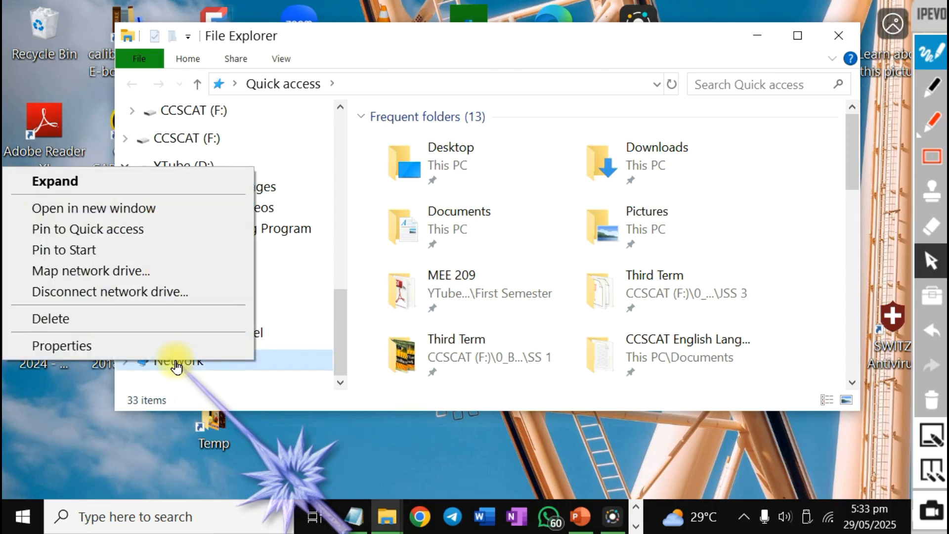
click(64, 348)
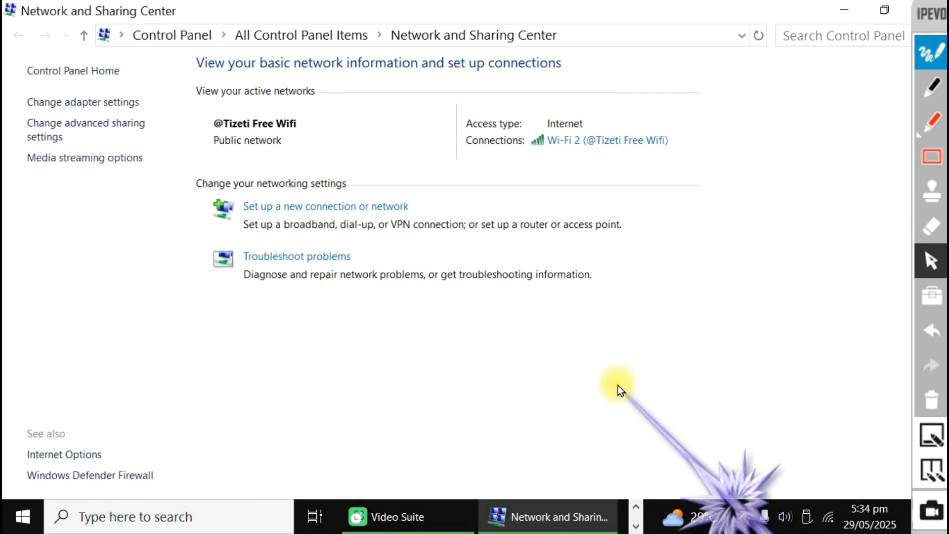
Inspect the Bluetooth, Ethernet, Wi-Fi and Wi-Fi 2 adapters in Network Connections.
click(79, 104)
click(77, 102)
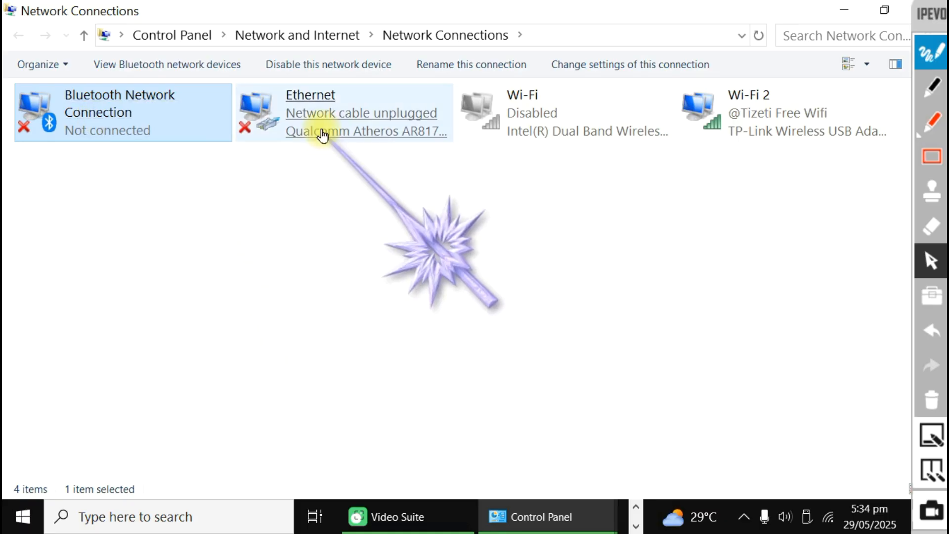
click(310, 142)
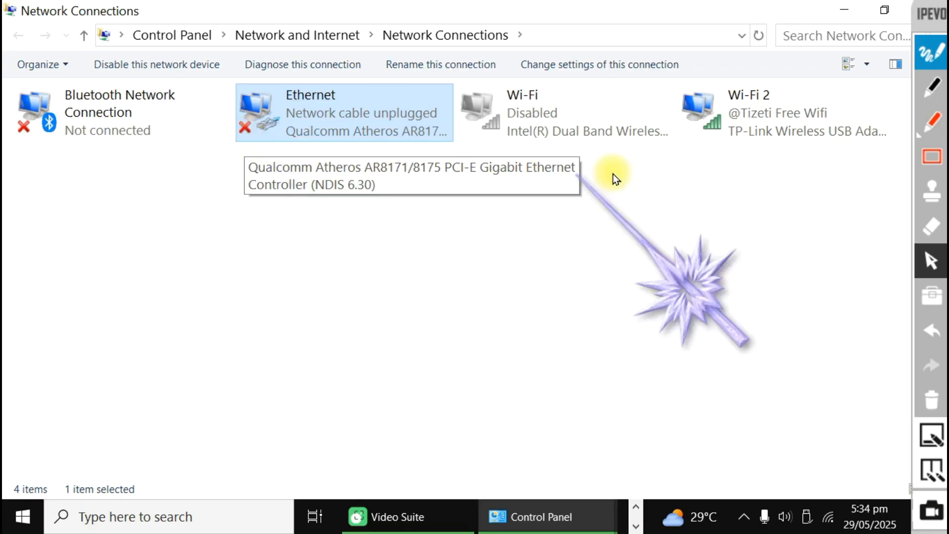
click(543, 121)
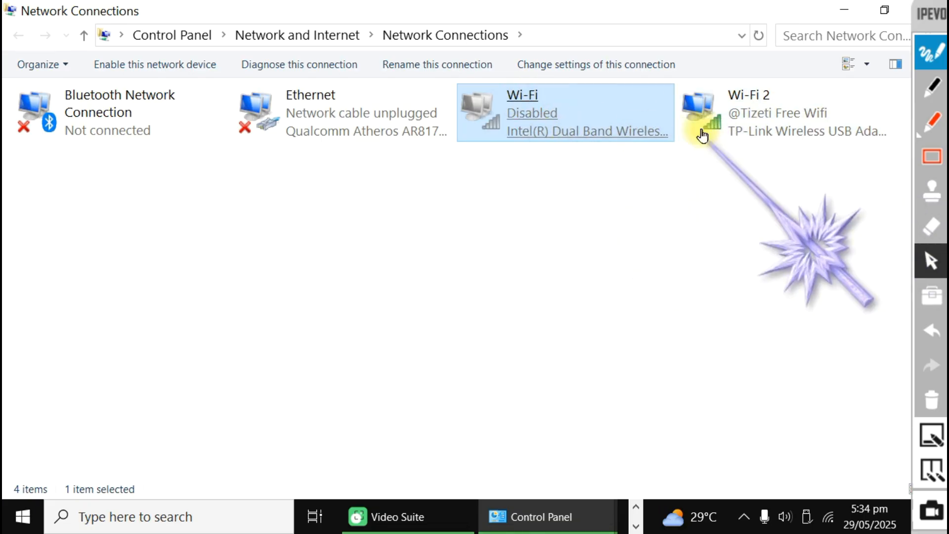
click(690, 135)
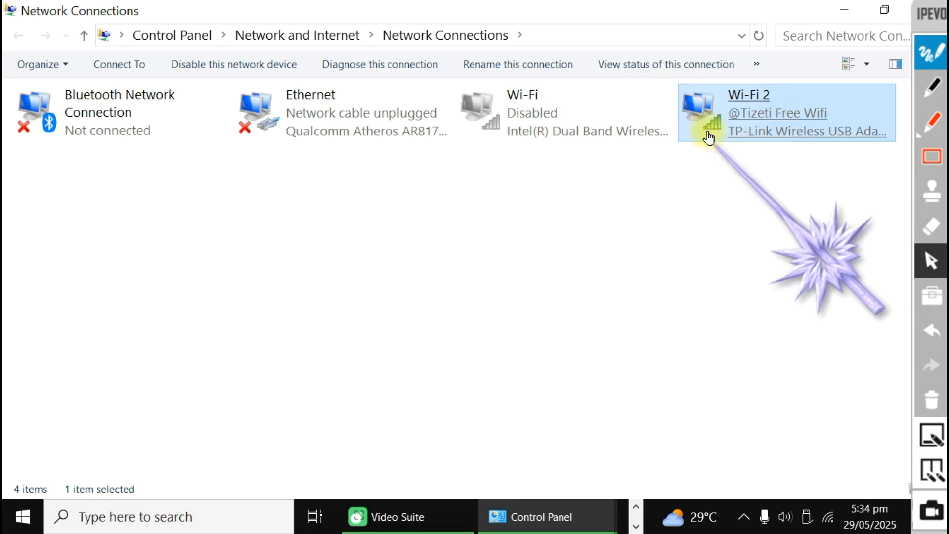
click(545, 111)
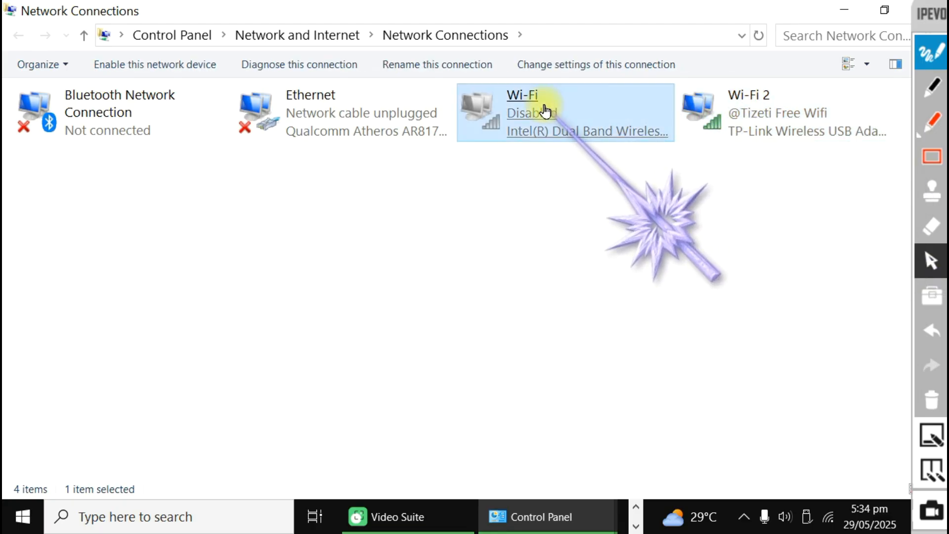
click(313, 133)
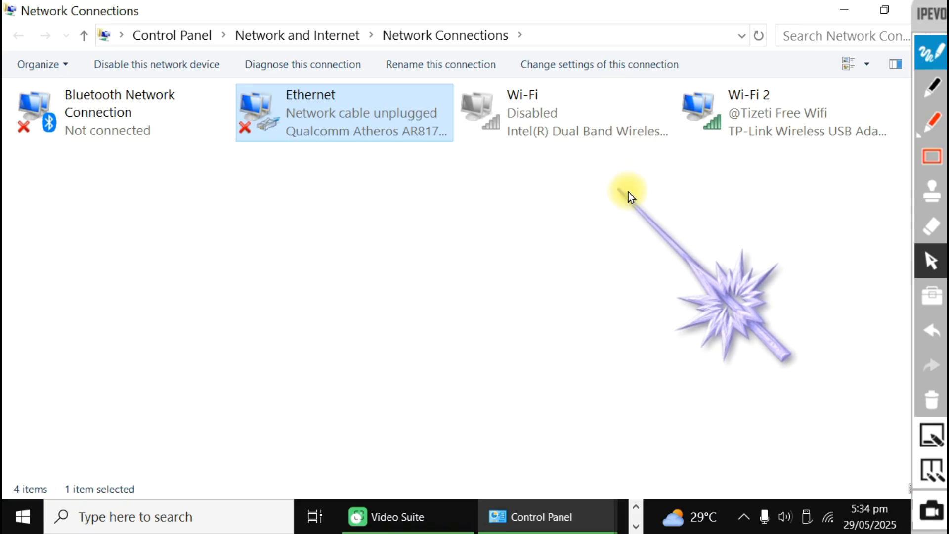
Close the network connection windows and bring up the taskbar network icon's quick options.
double_click(792, 7)
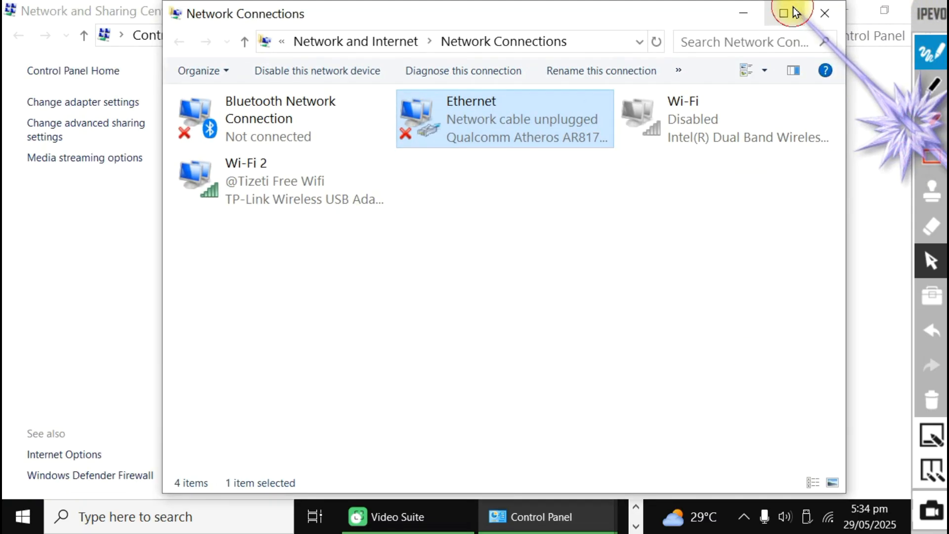
click(820, 13)
right_click(831, 520)
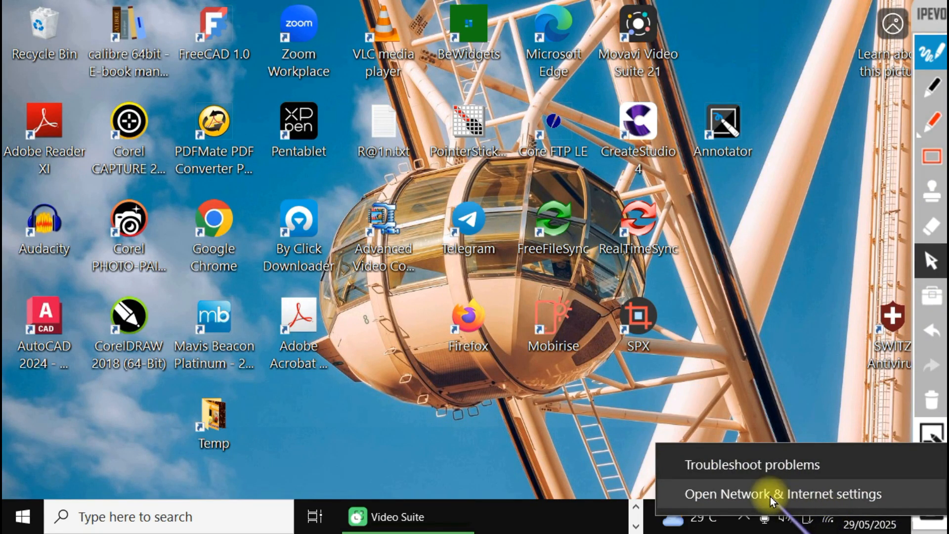
Go from Network & Internet settings to the Mobile hotspot page.
click(811, 495)
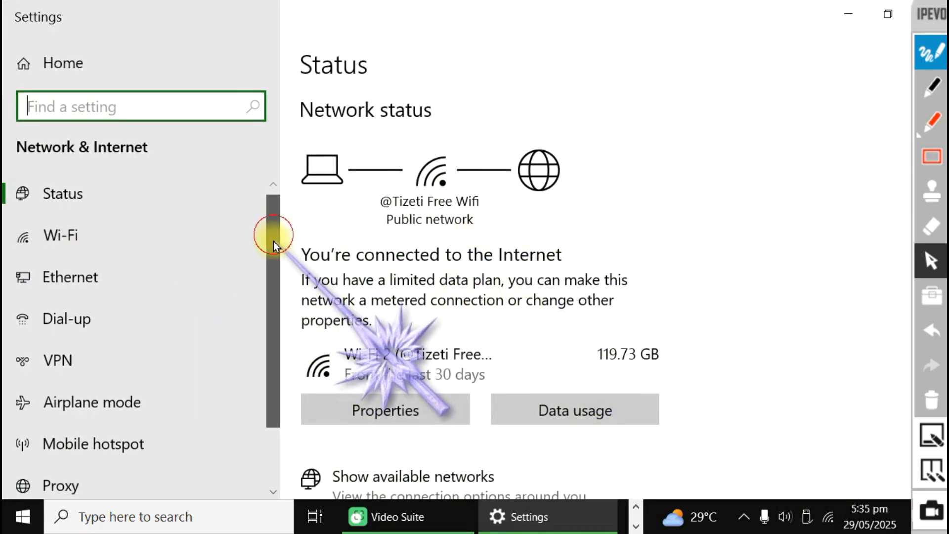
drag(275, 238, 268, 297)
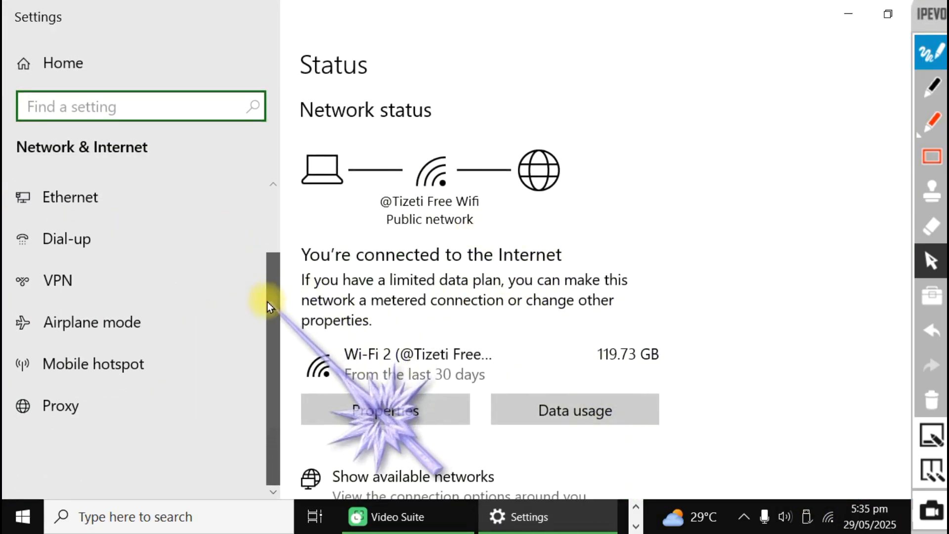
click(129, 370)
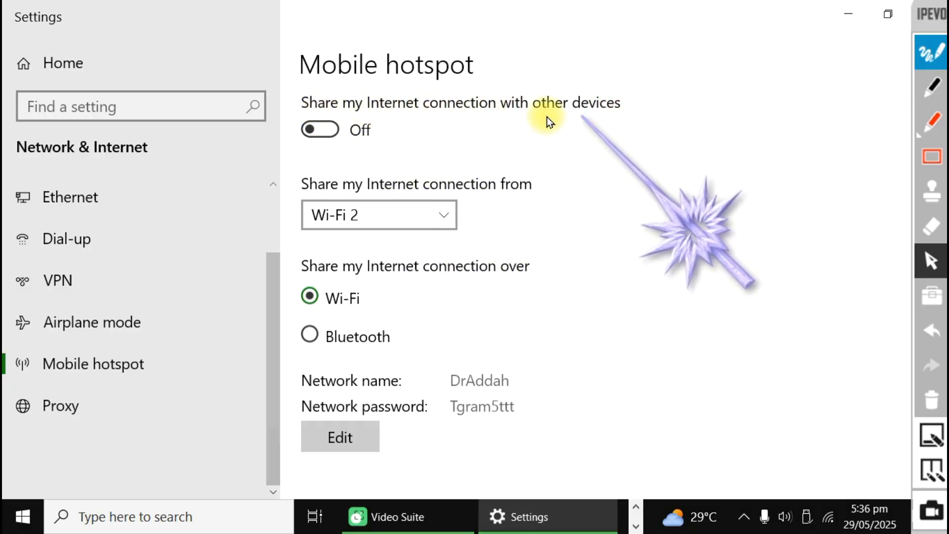
Turn on the mobile hotspot and save its network name and password unchanged.
click(319, 129)
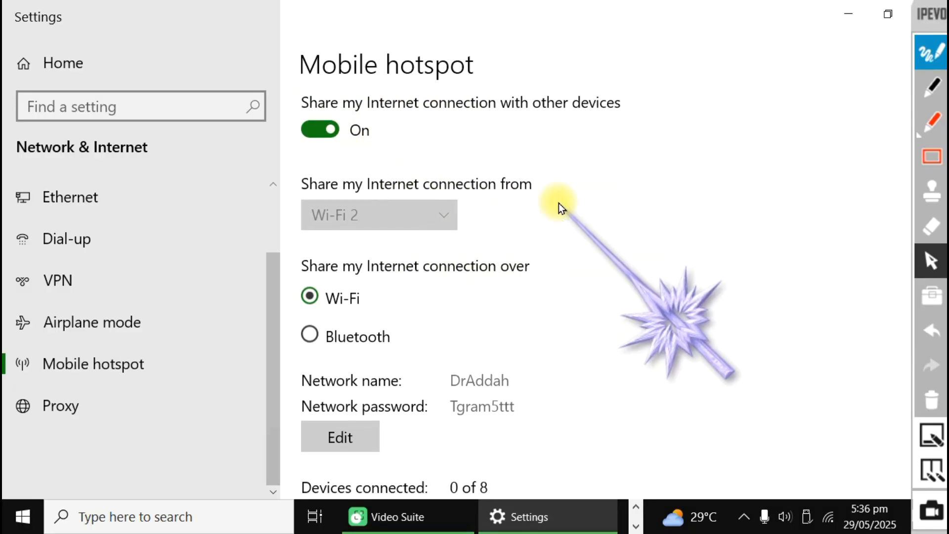
scroll(560, 206, down, 5)
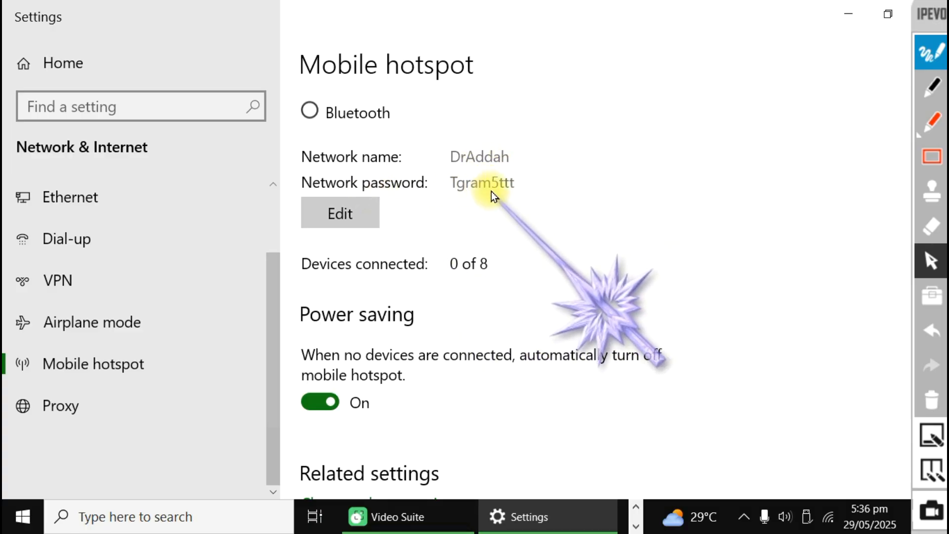
click(344, 213)
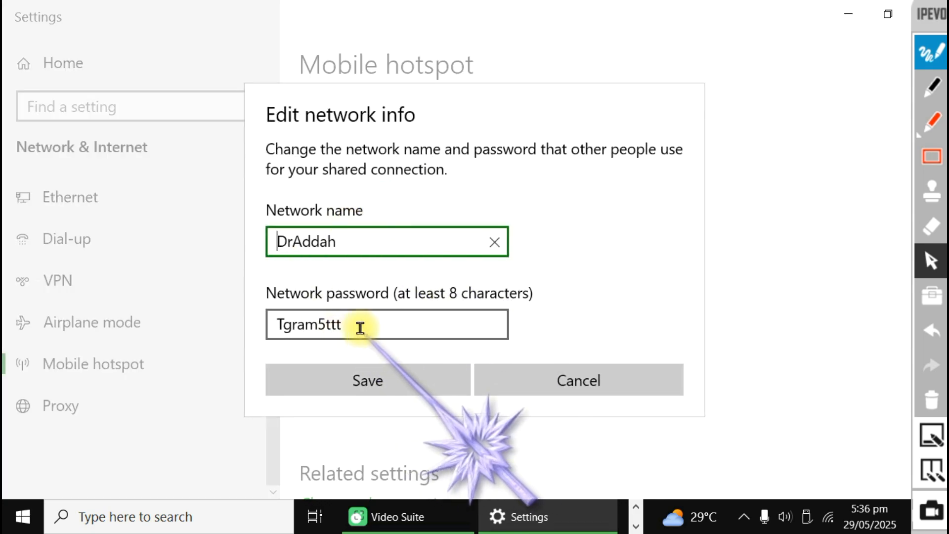
click(370, 381)
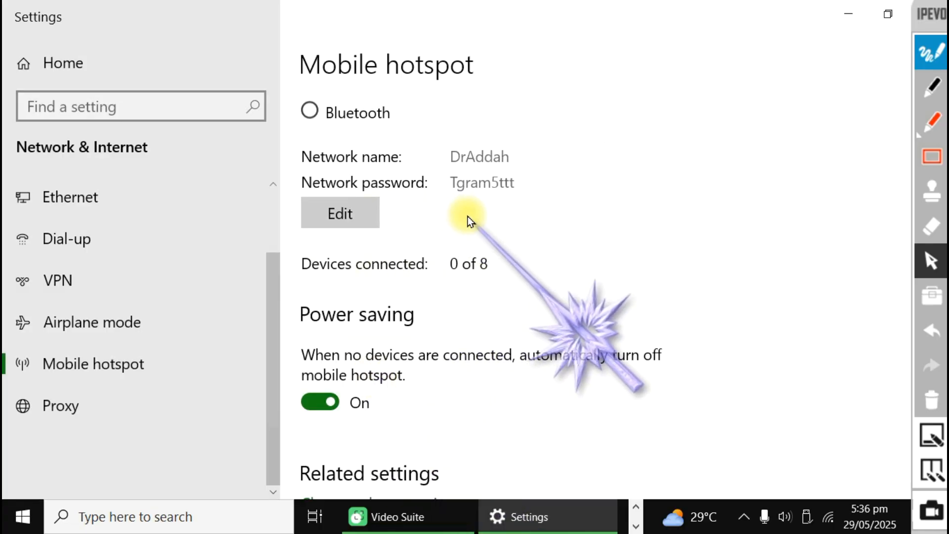
scroll(467, 218, up, 5)
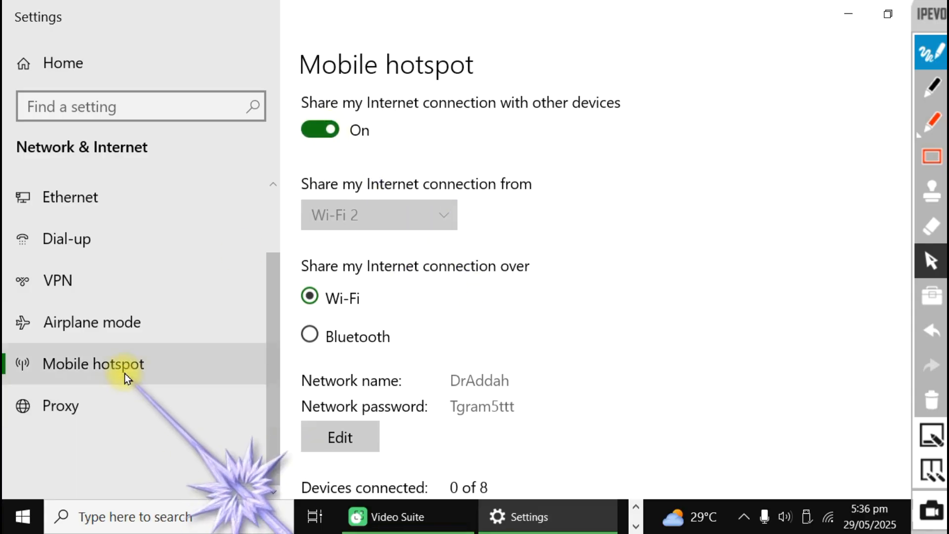
scroll(648, 270, down, 5)
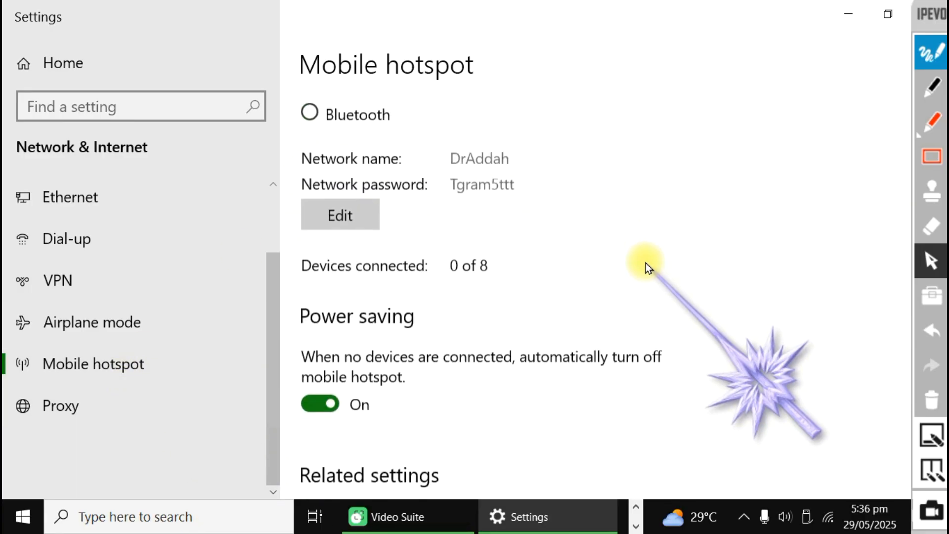
scroll(648, 270, up, 3)
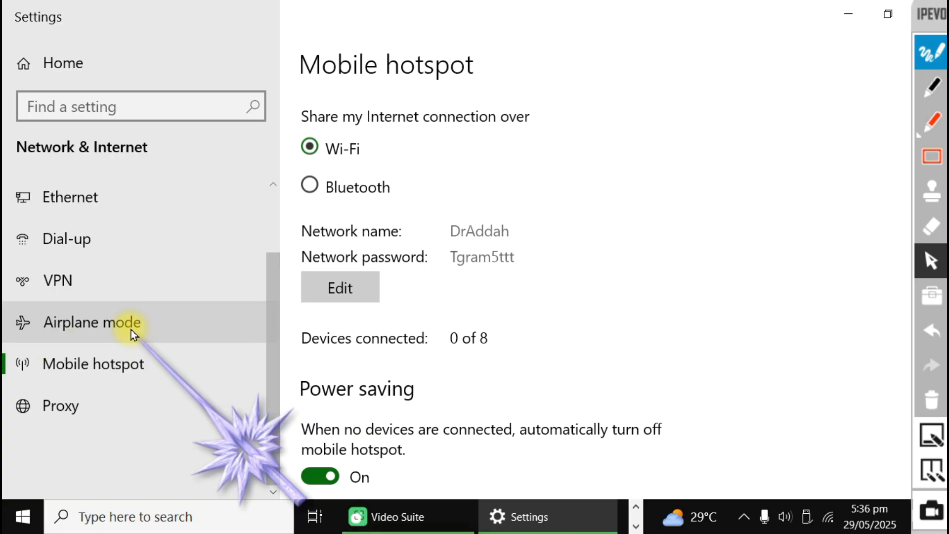
View the Ethernet settings page, close Settings with Alt+F4, and return to the PowerPoint slide show.
click(77, 197)
scroll(405, 231, down, 2)
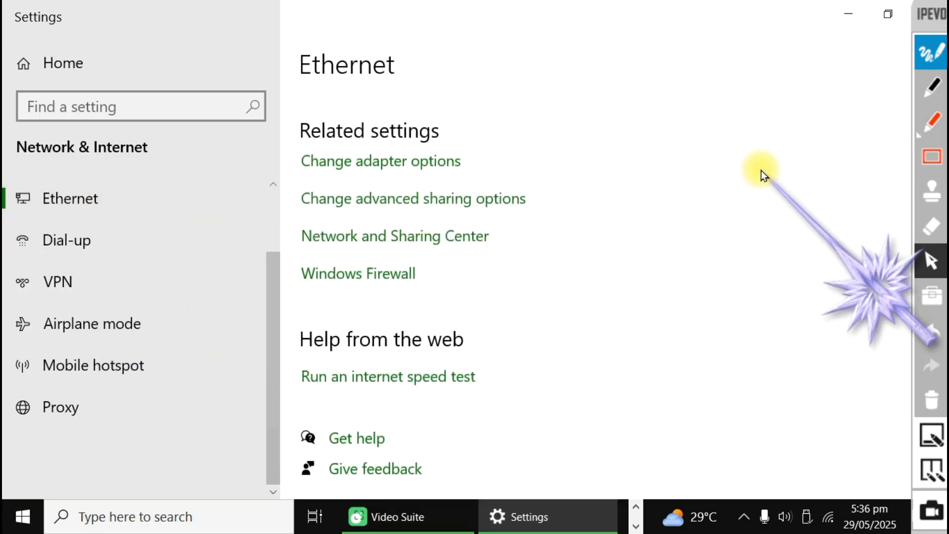
key(alt+F4)
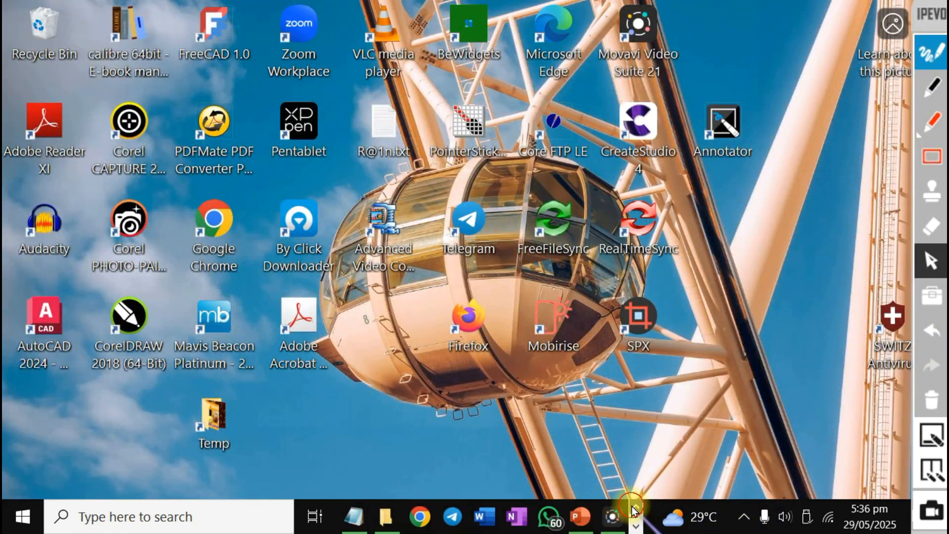
click(580, 517)
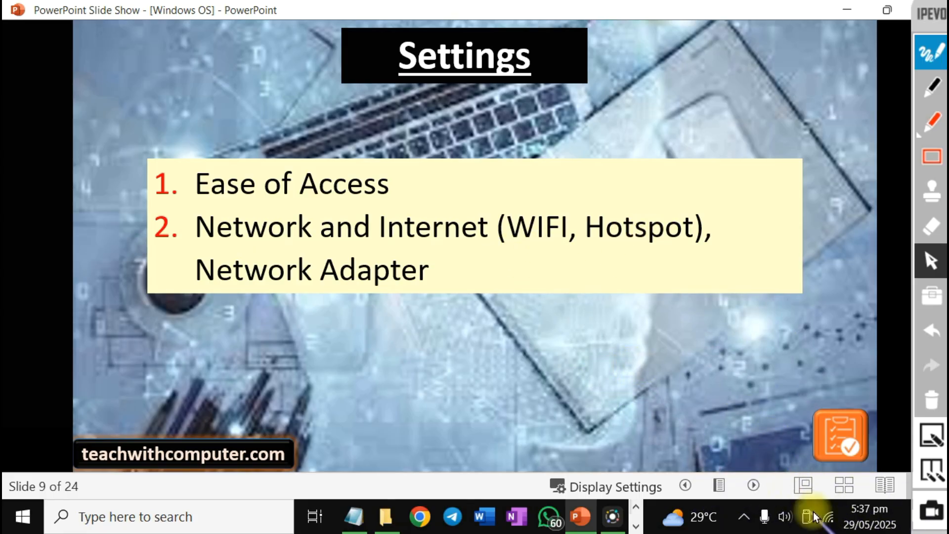
Toggle Wi-Fi off and back on in the network flyout, then jump to the necessary applications slide.
click(828, 519)
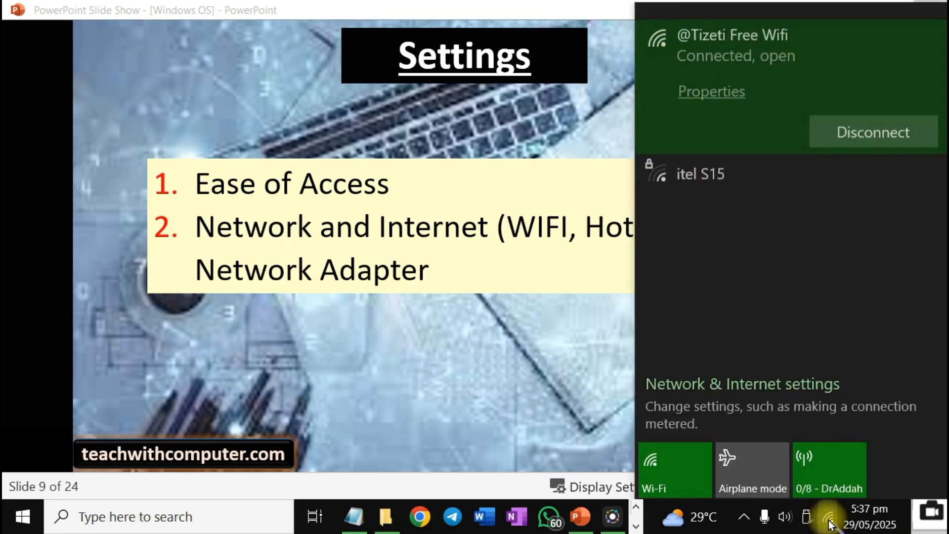
click(671, 476)
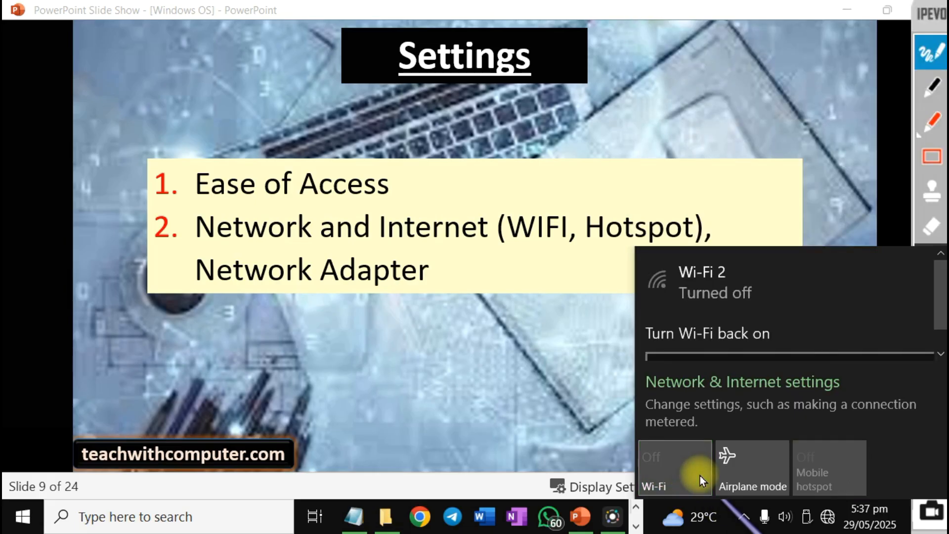
click(664, 477)
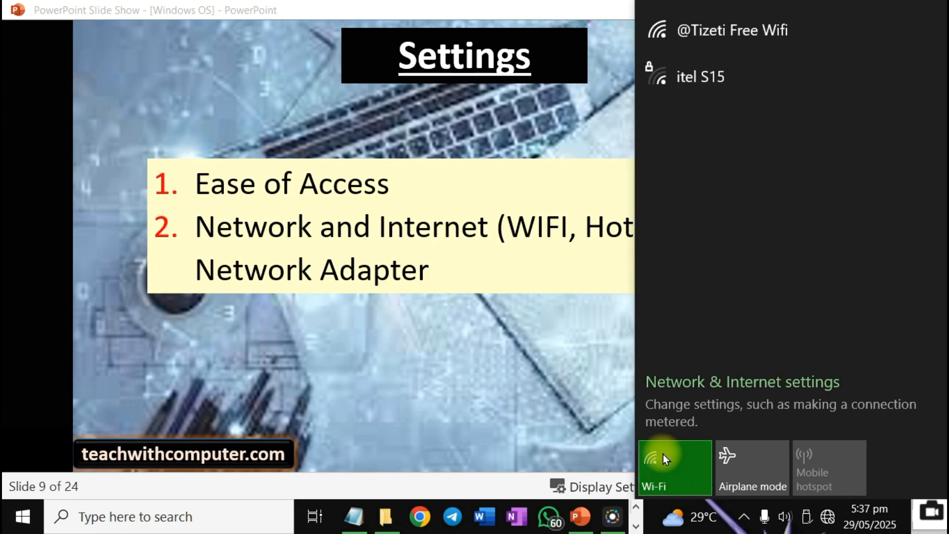
click(535, 355)
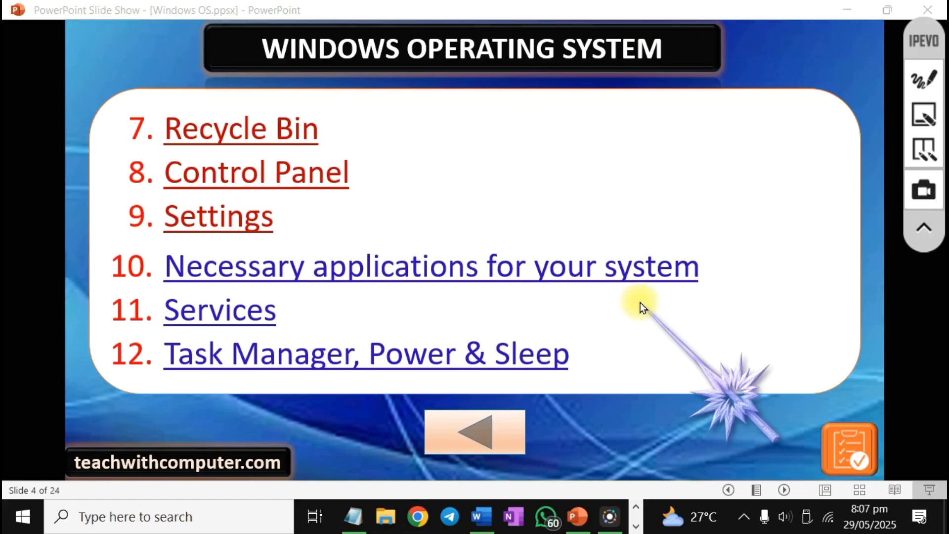
click(596, 274)
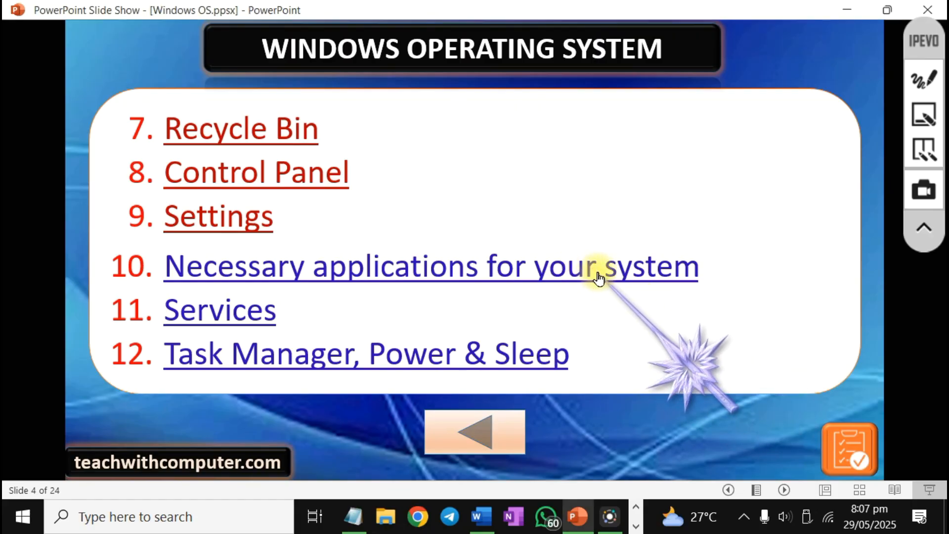
click(598, 278)
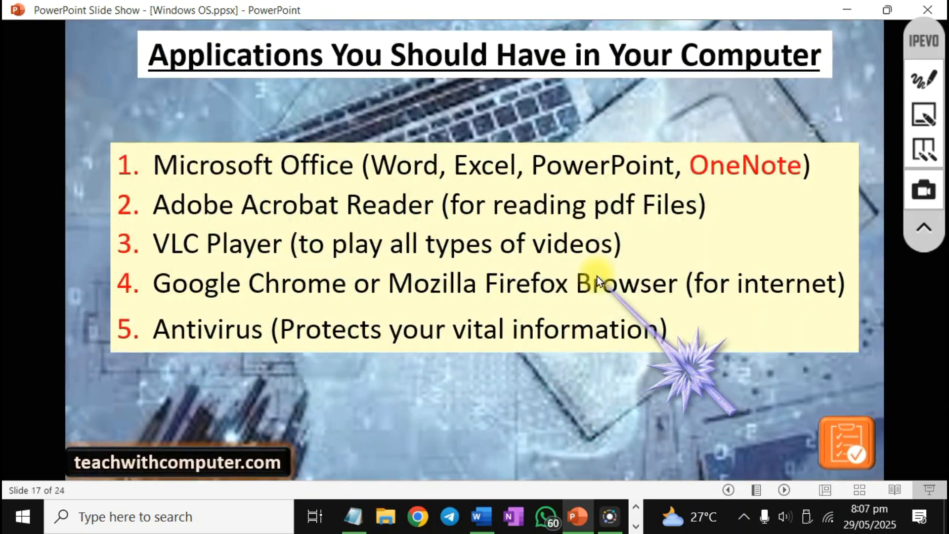
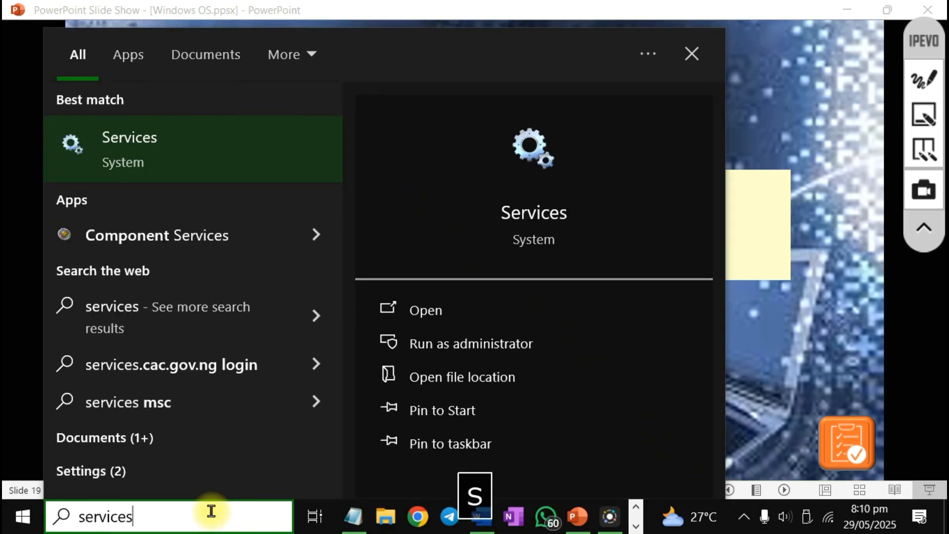
Open Services and view the Windows Update properties, leaving startup type at Disabled.
key(Return)
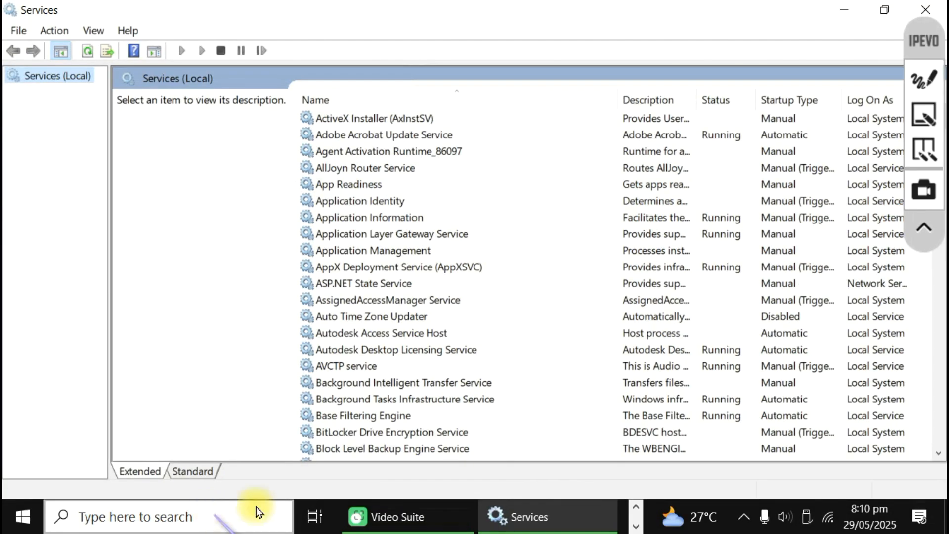
scroll(449, 276, down, 7)
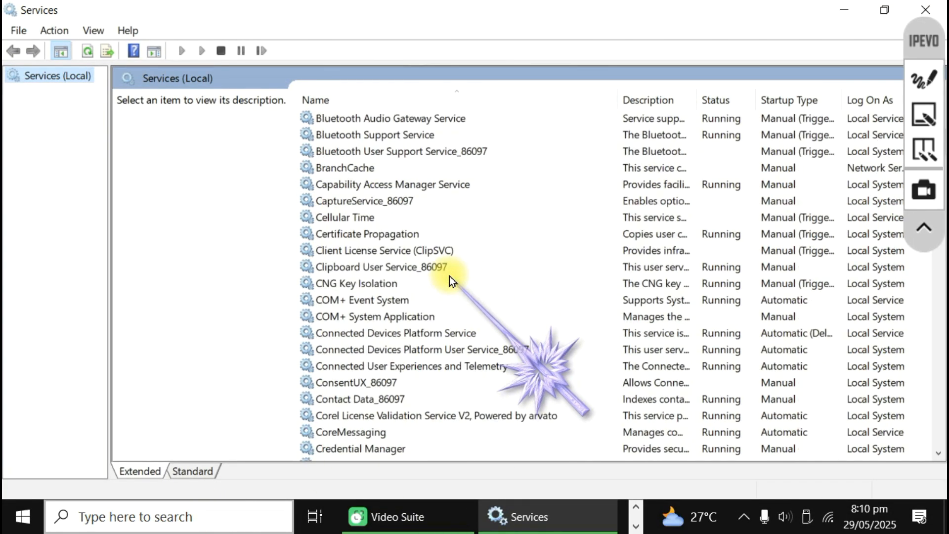
scroll(449, 275, down, 20)
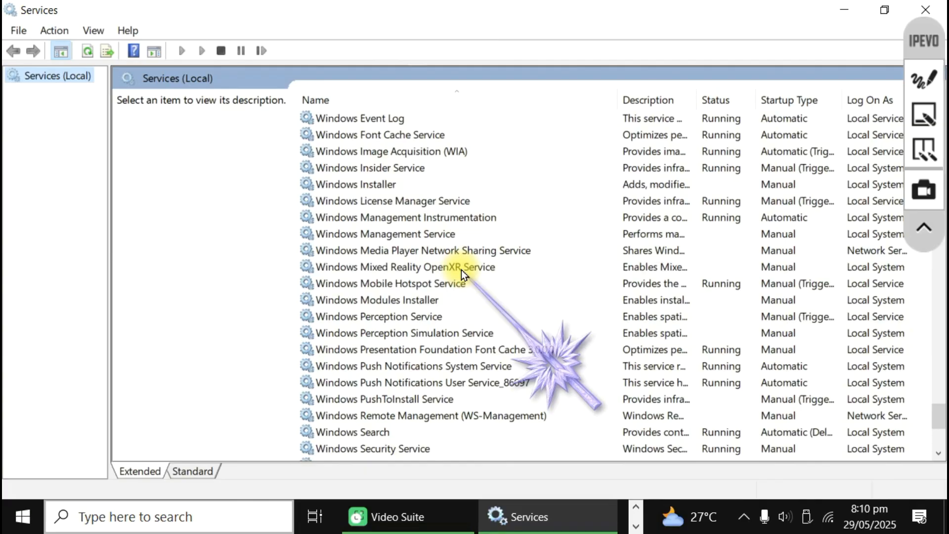
scroll(461, 270, down, 4)
scroll(461, 269, down, 1)
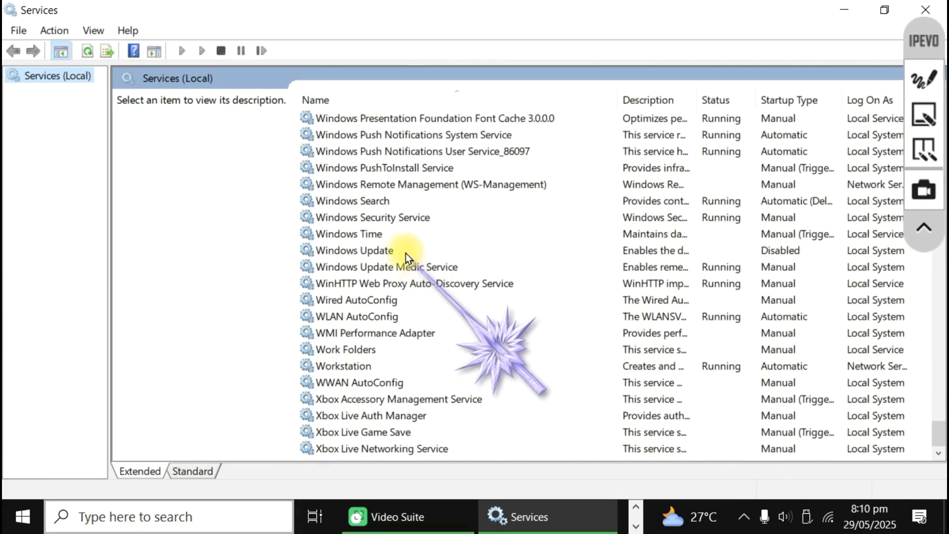
click(425, 250)
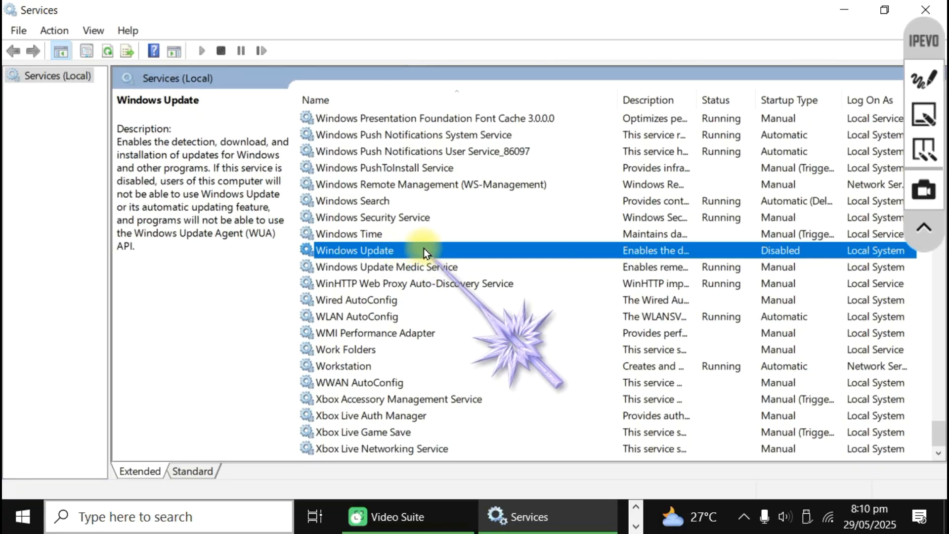
double_click(427, 249)
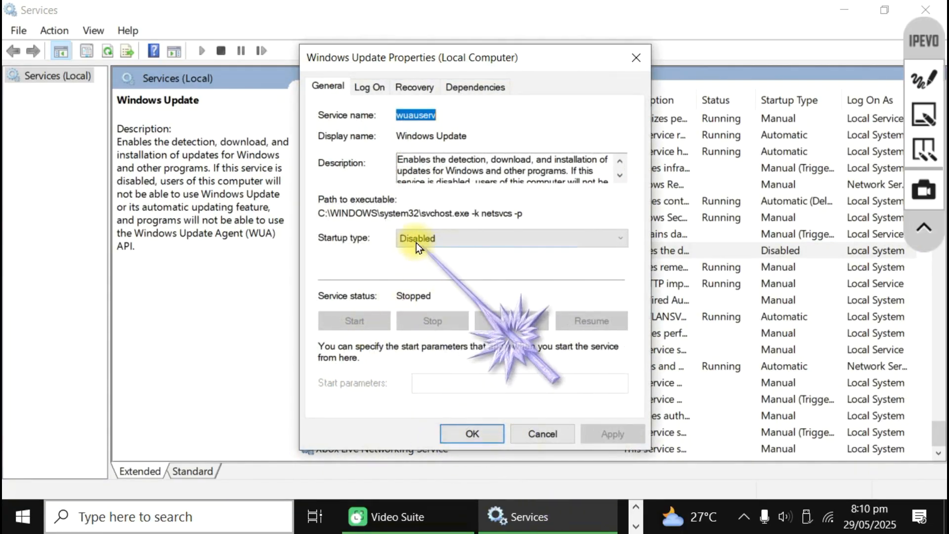
click(461, 239)
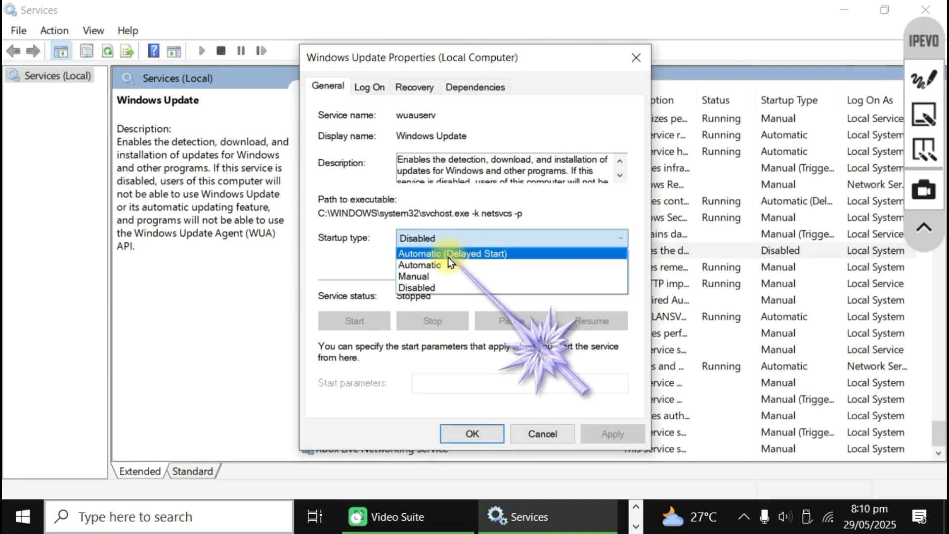
click(443, 289)
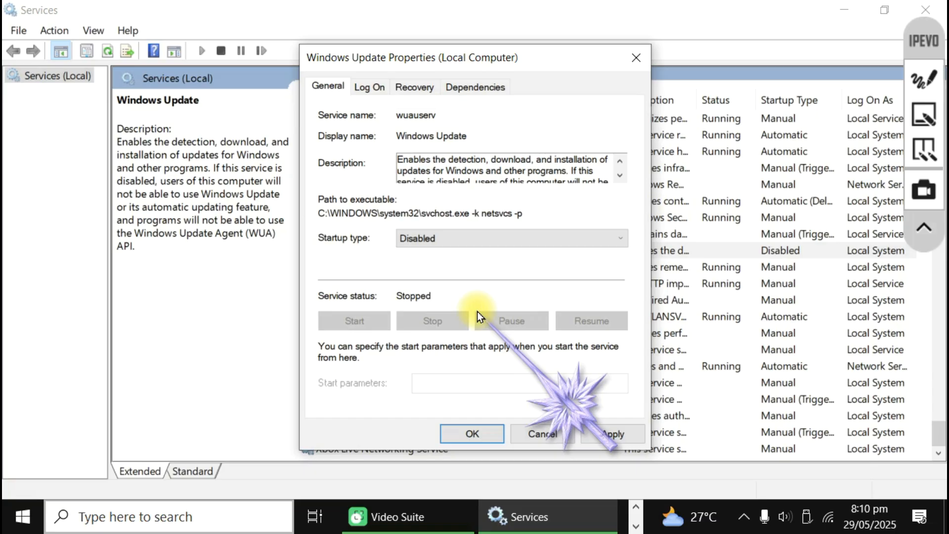
Apply Windows Update startup type Manual, then apply Disabled again and confirm with OK.
click(523, 236)
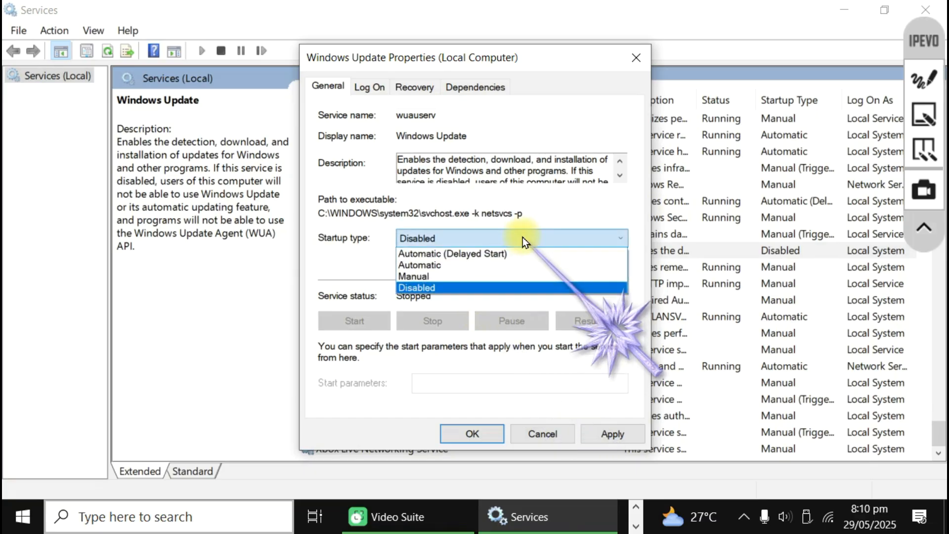
click(460, 277)
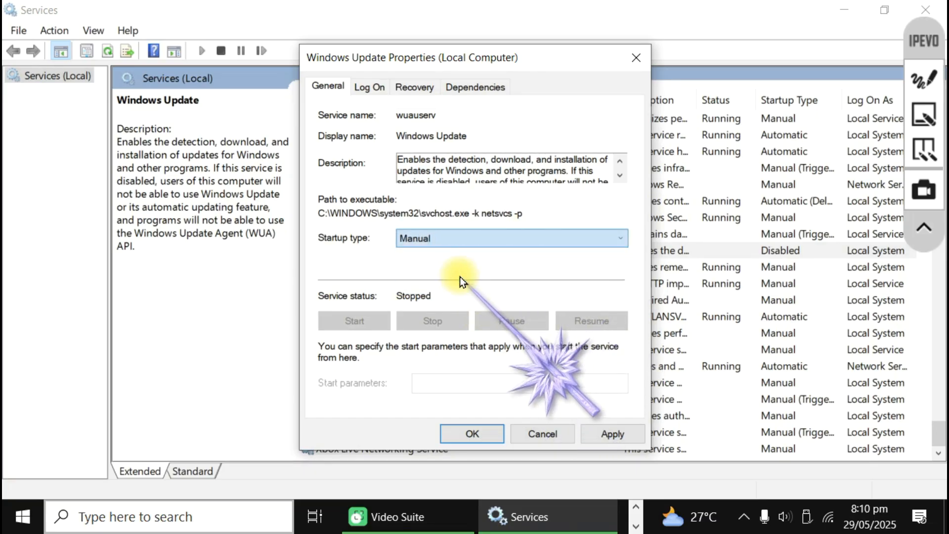
click(616, 438)
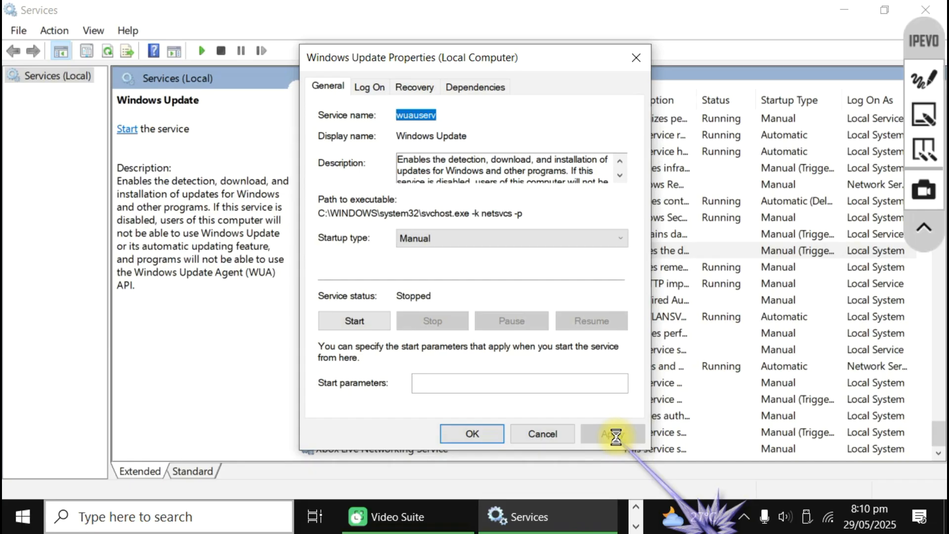
click(593, 240)
click(496, 288)
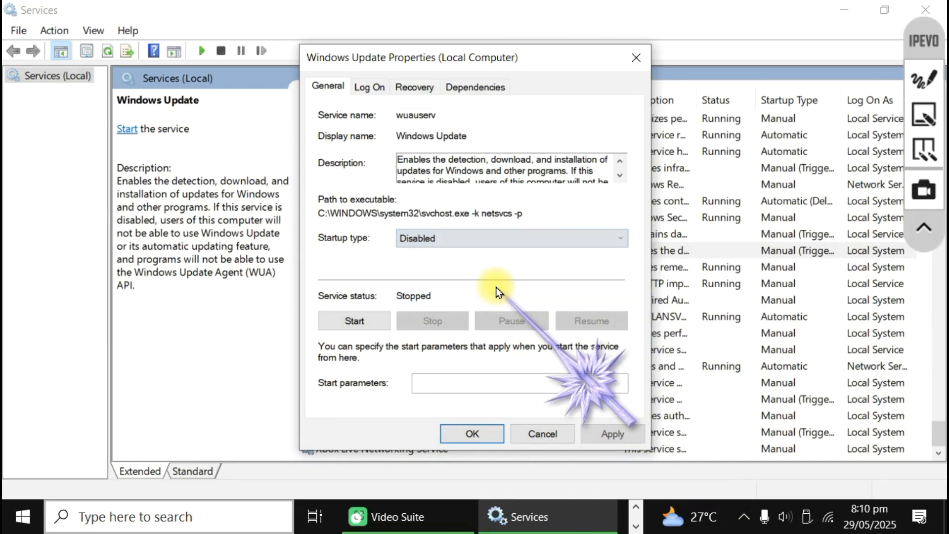
click(622, 439)
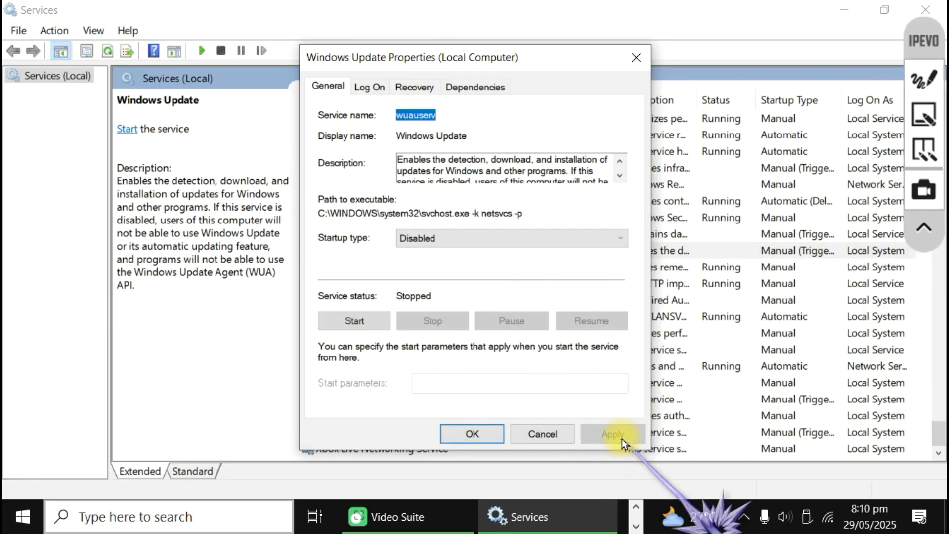
click(472, 434)
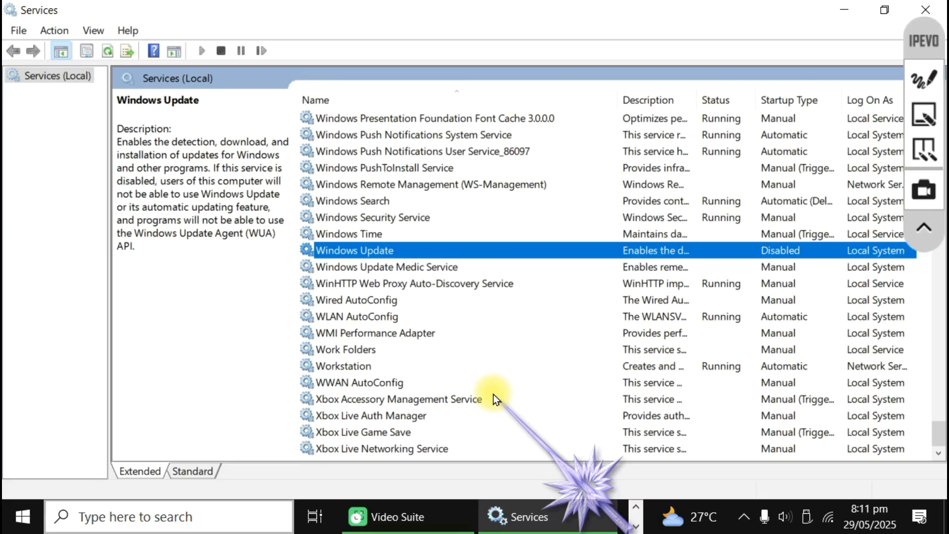
Search 'windows update', check for updates on its Settings page, then close Settings.
click(192, 517)
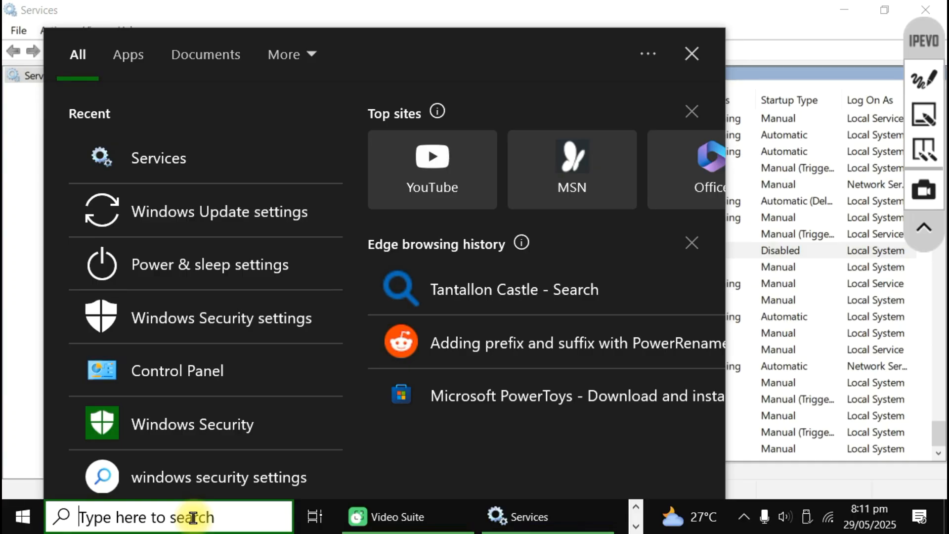
text(win)
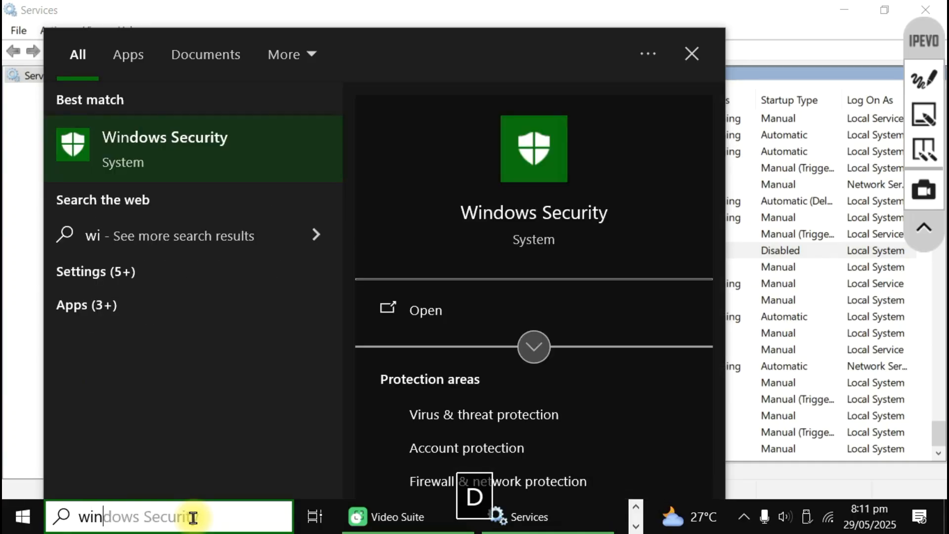
text(dows update)
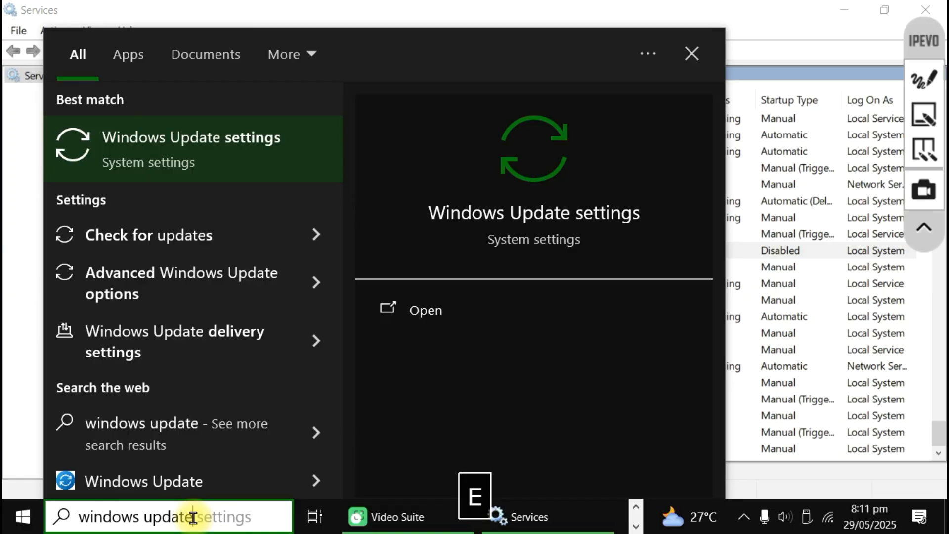
click(213, 144)
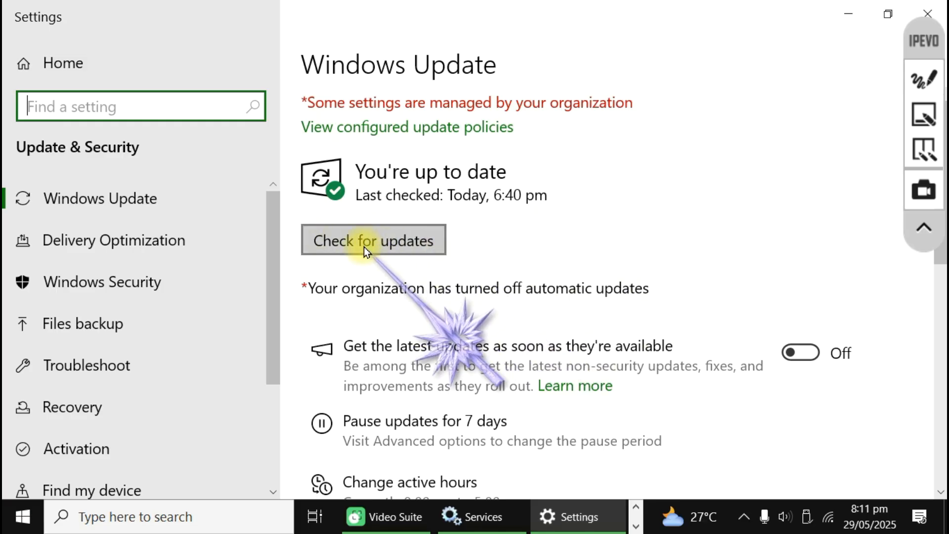
click(381, 241)
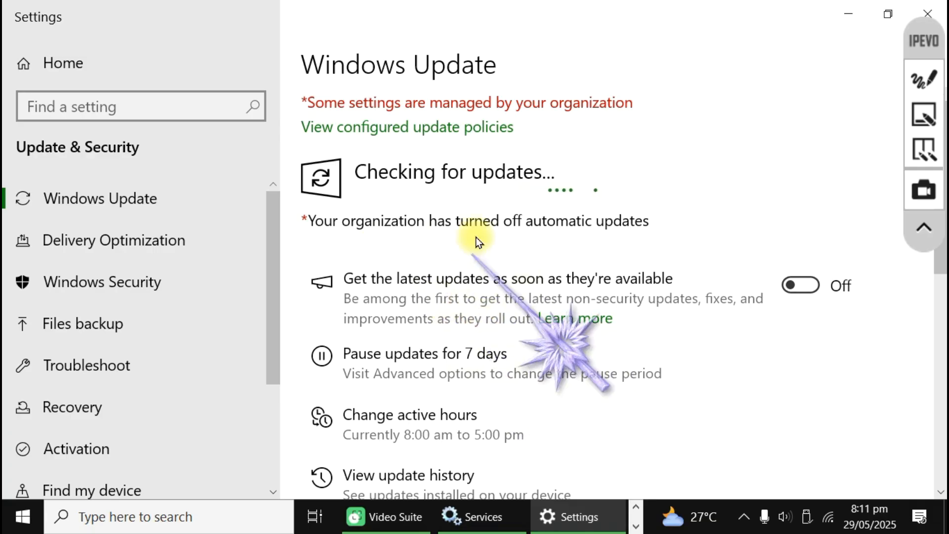
scroll(472, 242, down, 5)
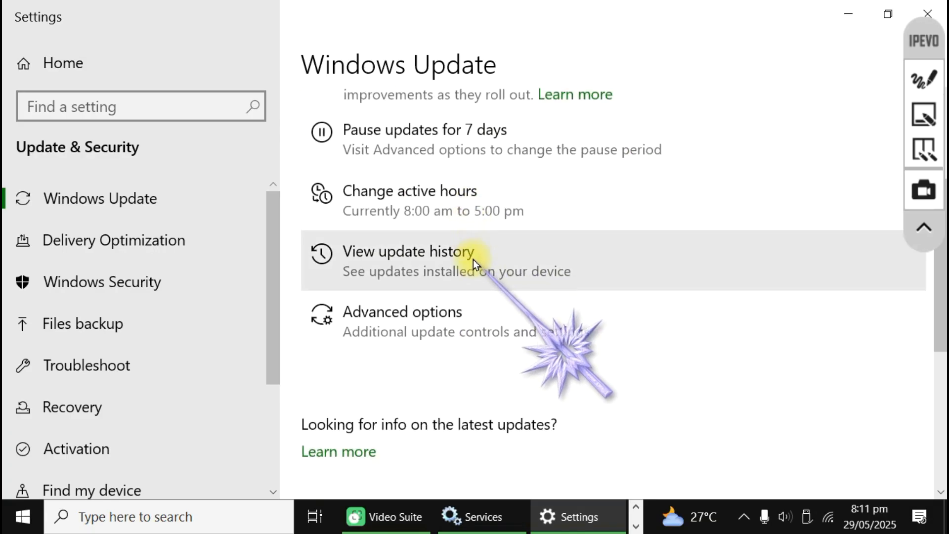
scroll(476, 263, up, 5)
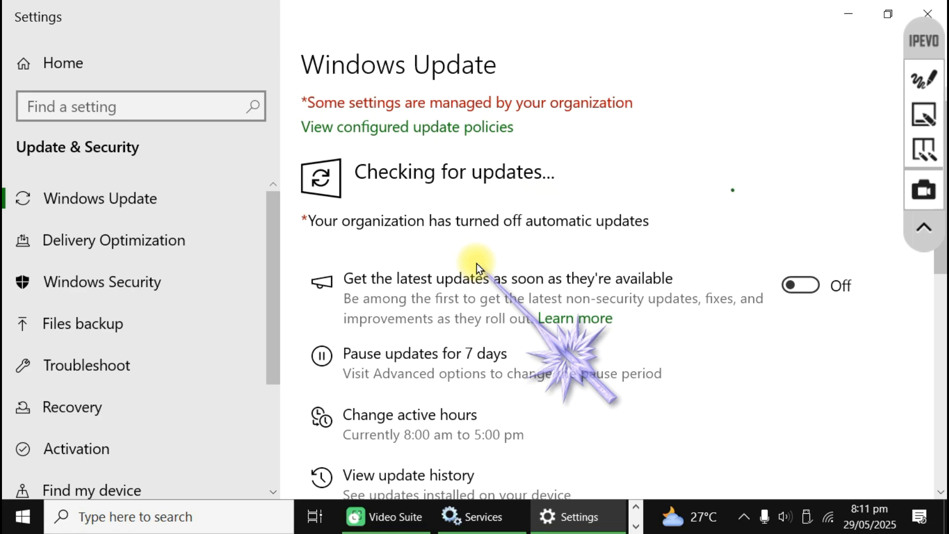
click(927, 13)
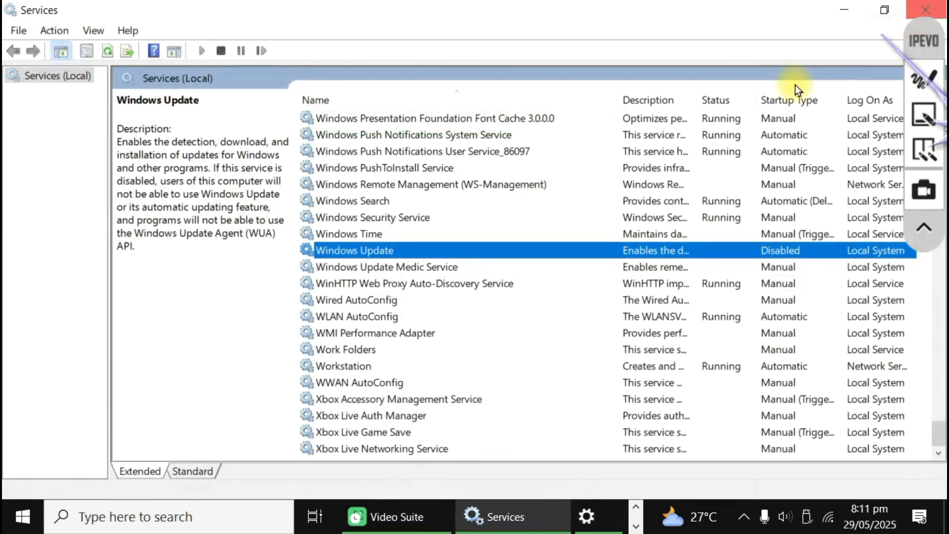
Close Services and search Windows for 'windows security settings'.
click(933, 11)
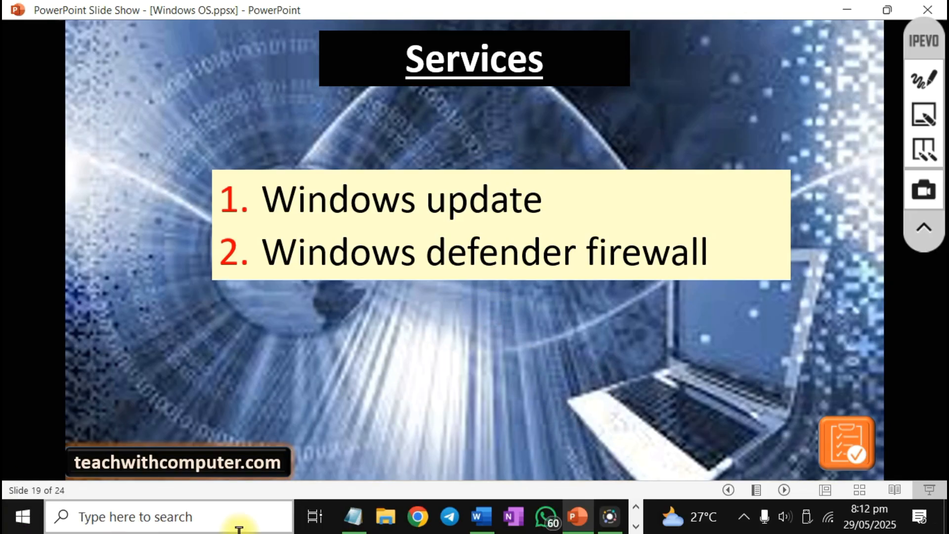
click(174, 517)
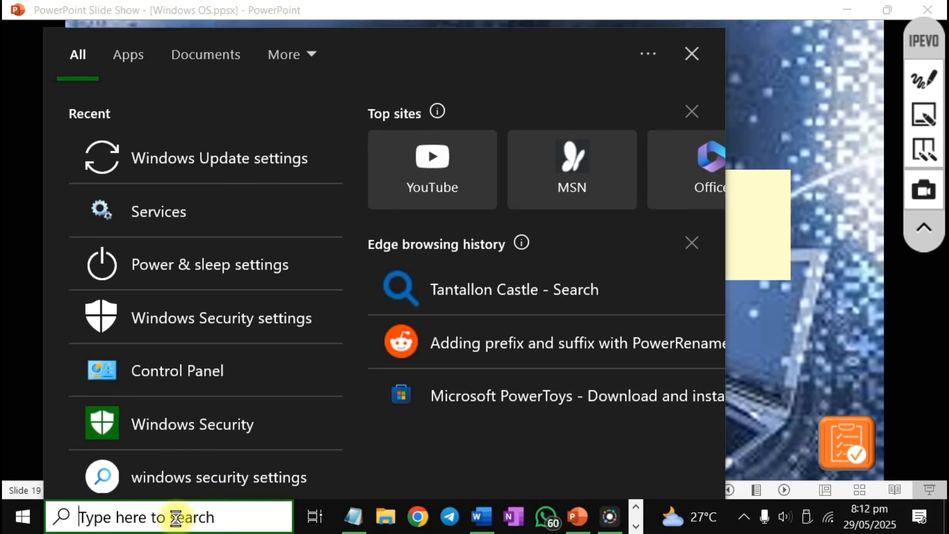
text(w)
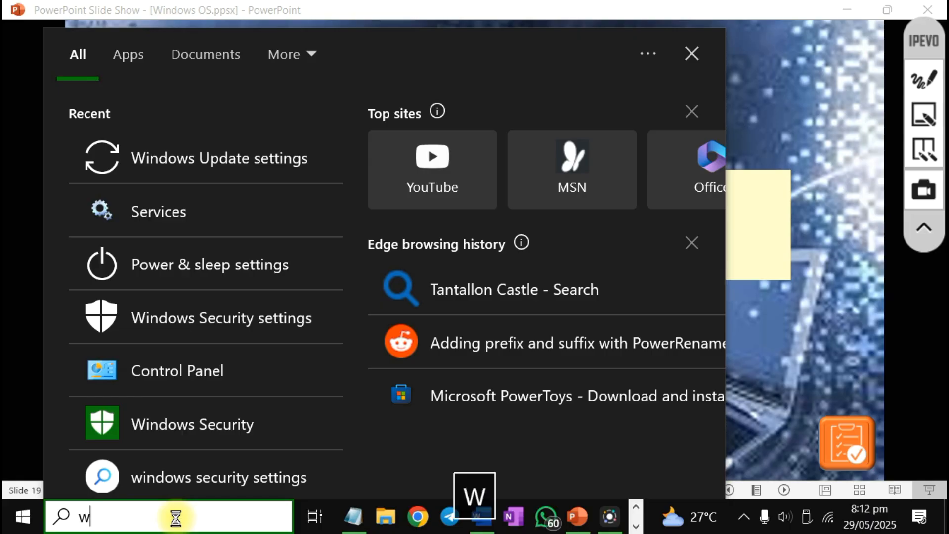
text(indows sec)
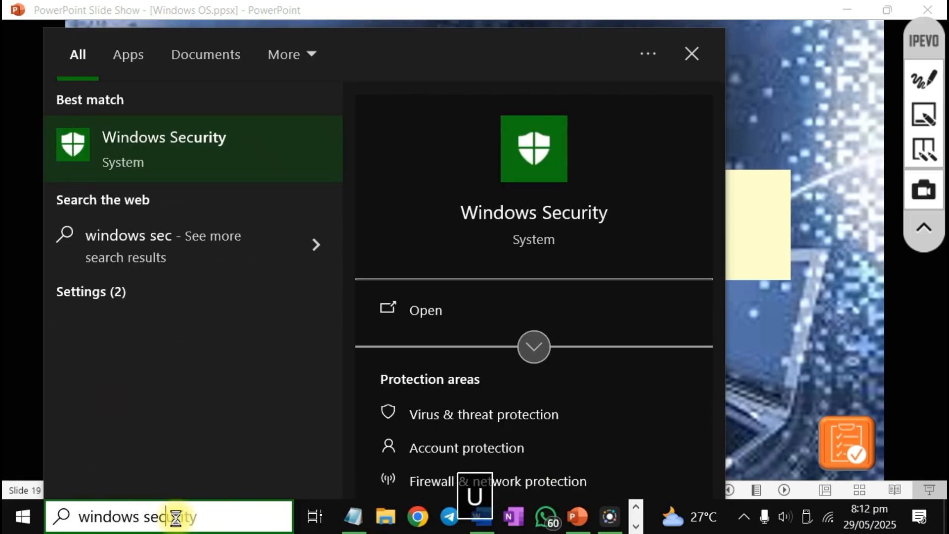
text(urity settings)
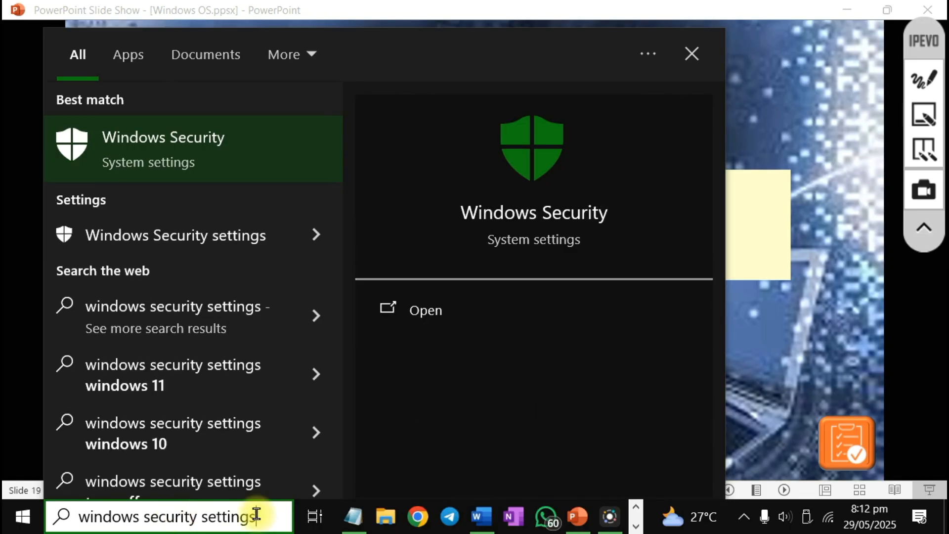
Review Windows Security's Virus & threat protection settings, real-time and cloud protection Off, then close it.
click(169, 156)
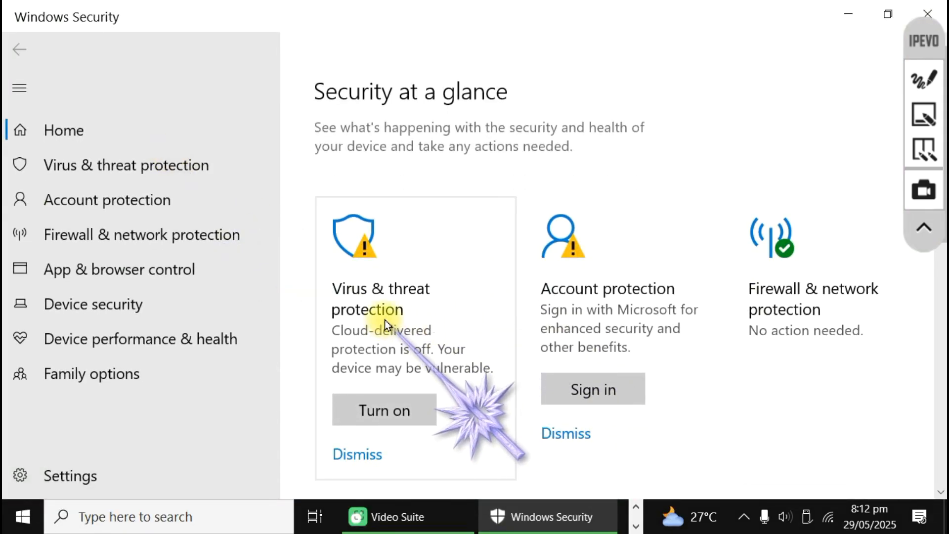
scroll(385, 319, down, 3)
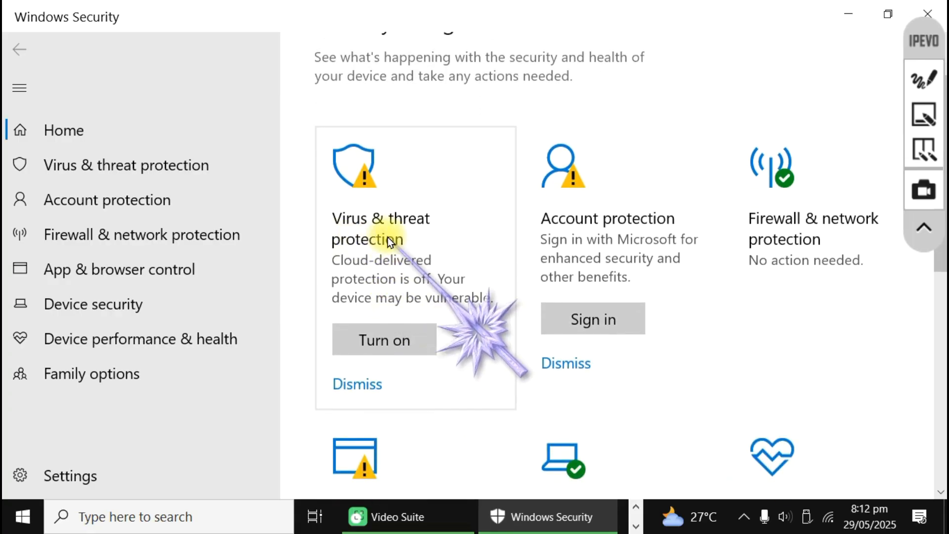
click(398, 243)
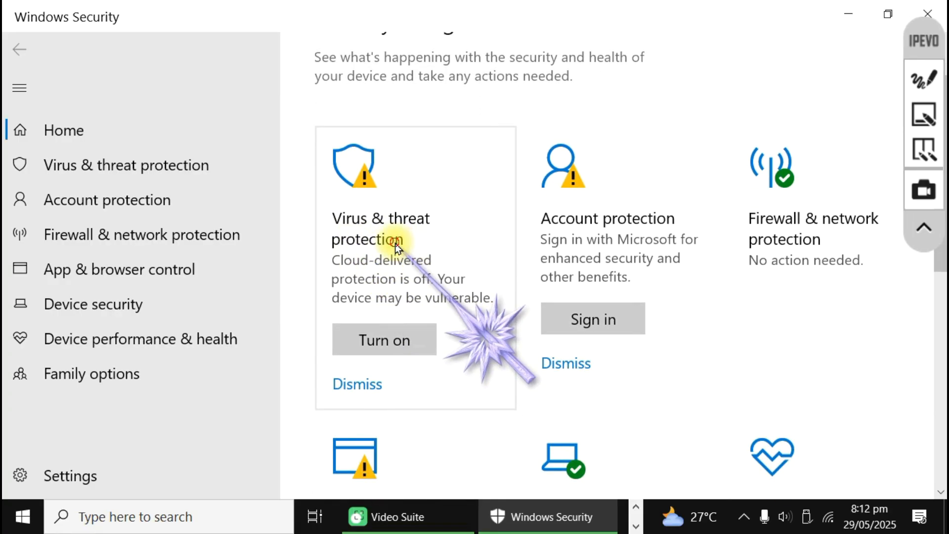
scroll(492, 227, down, 3)
scroll(491, 227, down, 5)
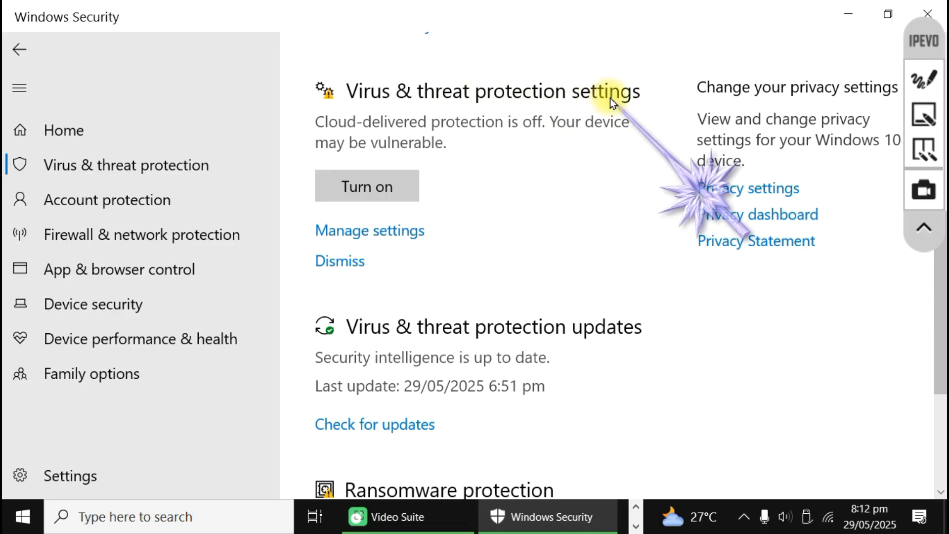
click(371, 232)
scroll(449, 296, down, 2)
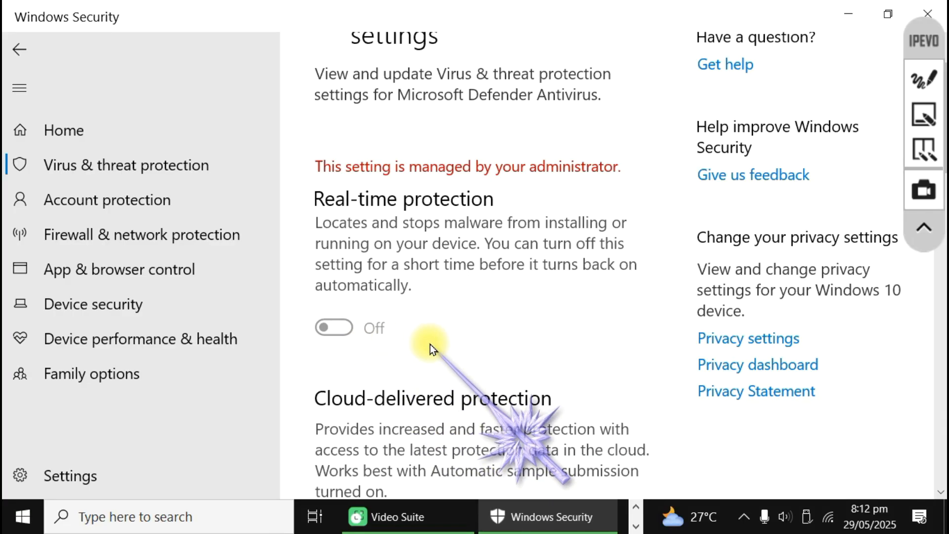
scroll(430, 344, down, 3)
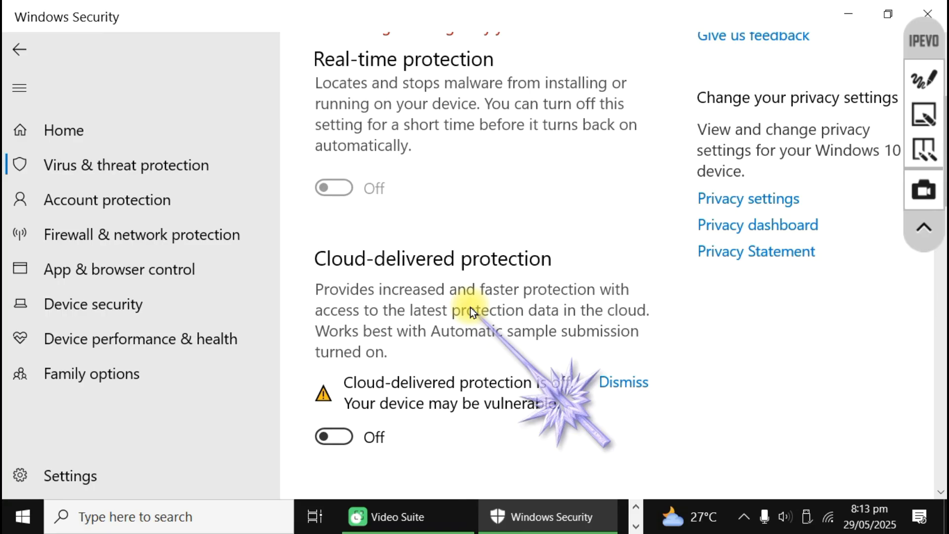
key(alt+F4)
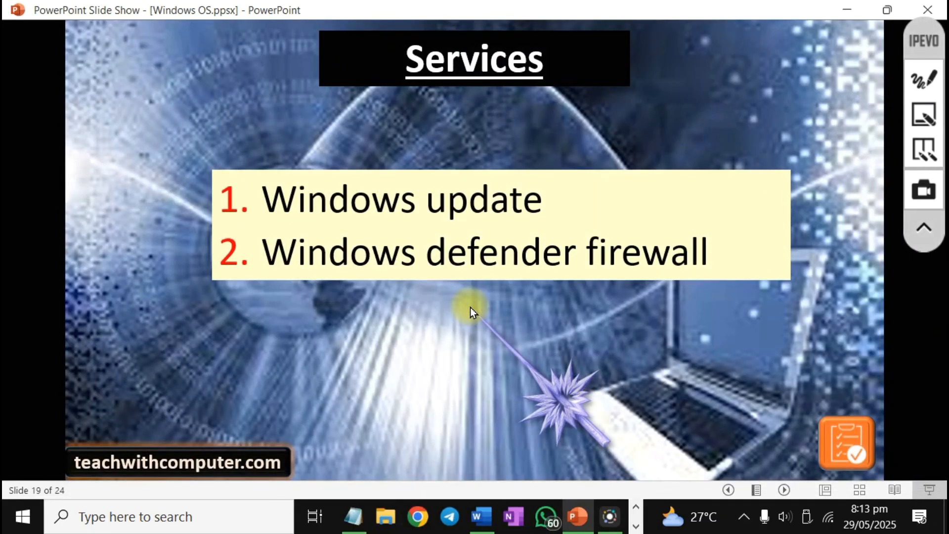
Jump via the index slide to the Power & Sleep slide, then bring up the Ctrl+Alt+Del screen.
click(837, 436)
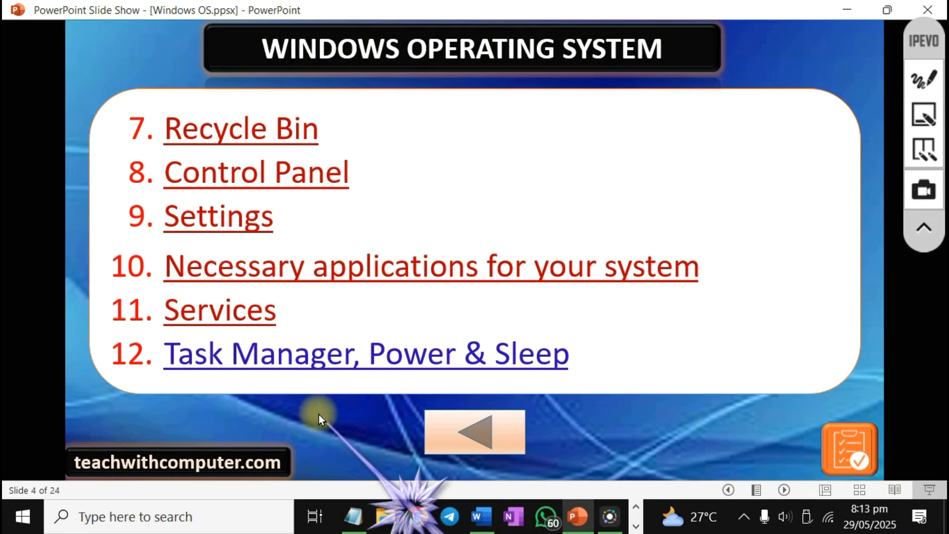
click(414, 349)
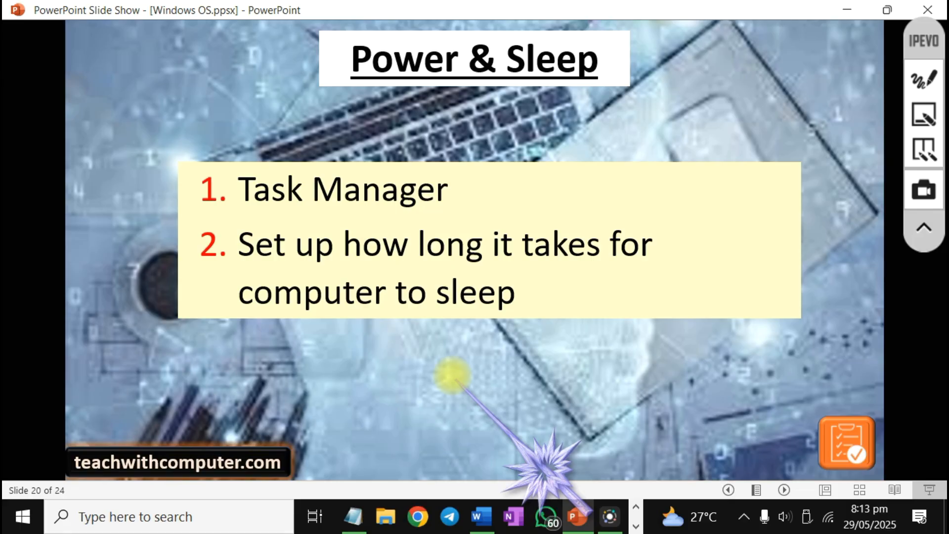
key(ctrl+alt+Delete)
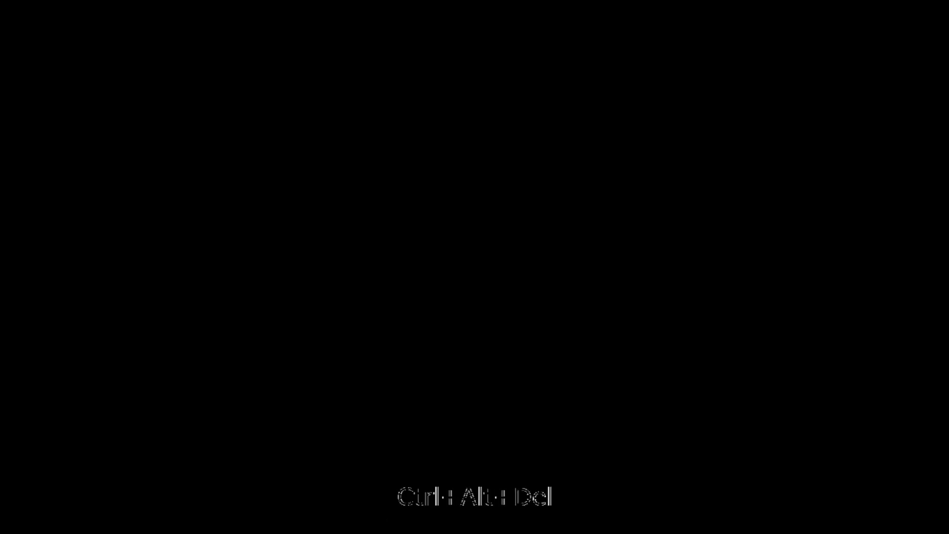
Launch Task Manager, end the IPEVO Annotator (32 bit) process, and maximise the window.
click(488, 310)
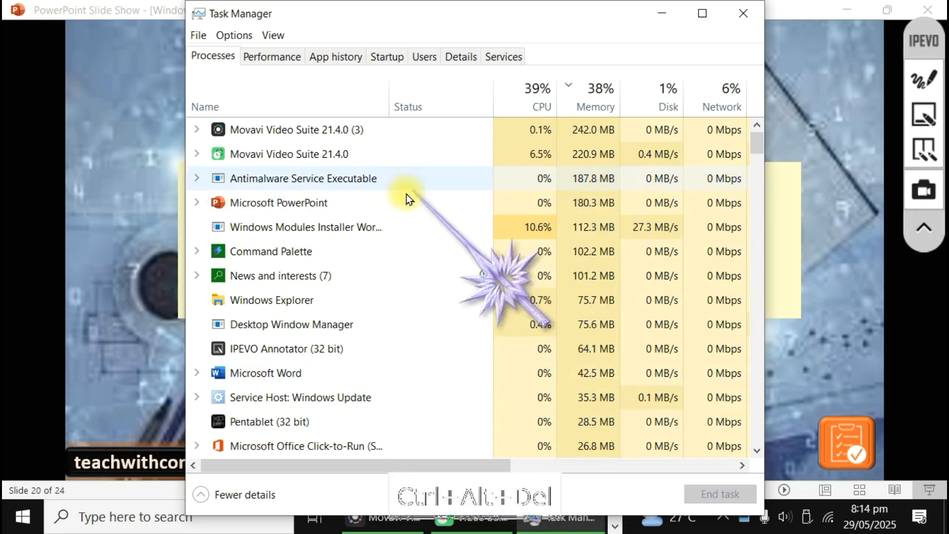
drag(569, 17, 589, 18)
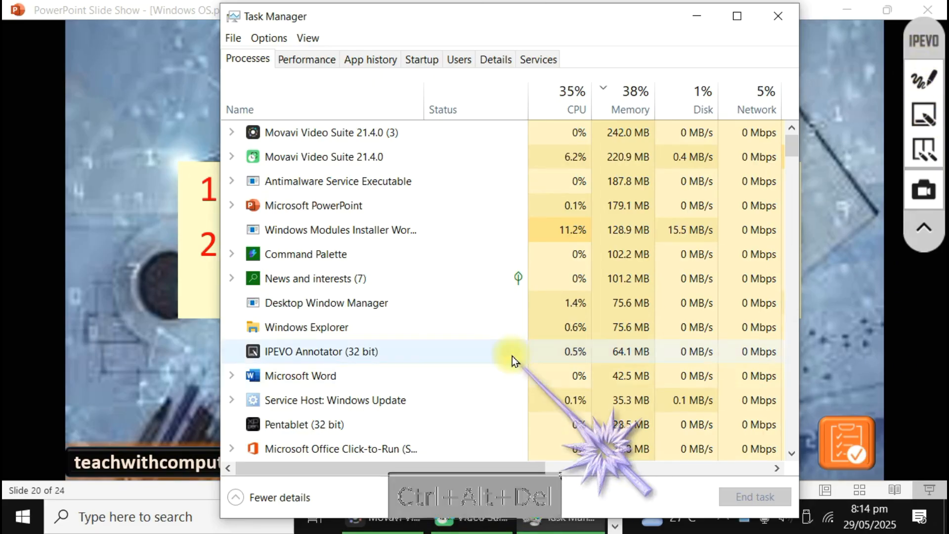
click(304, 352)
right_click(304, 351)
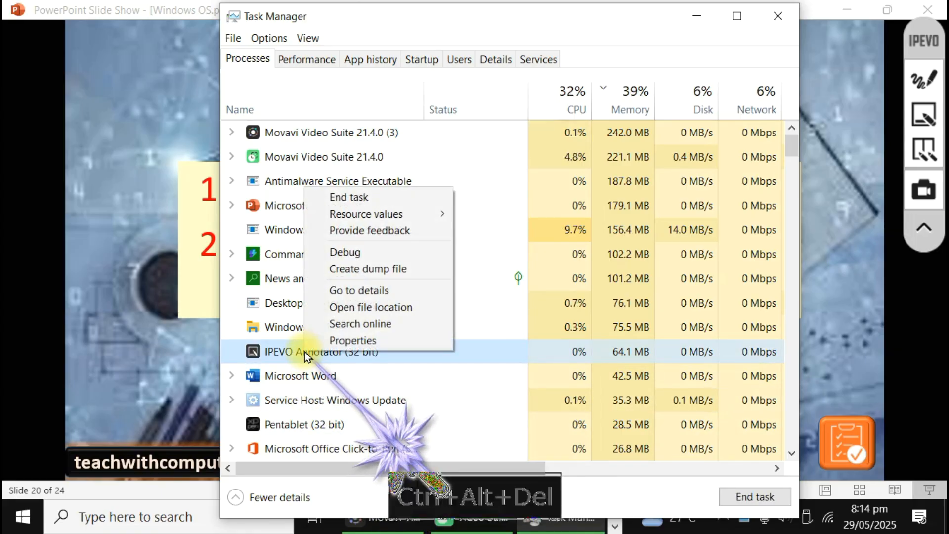
click(379, 197)
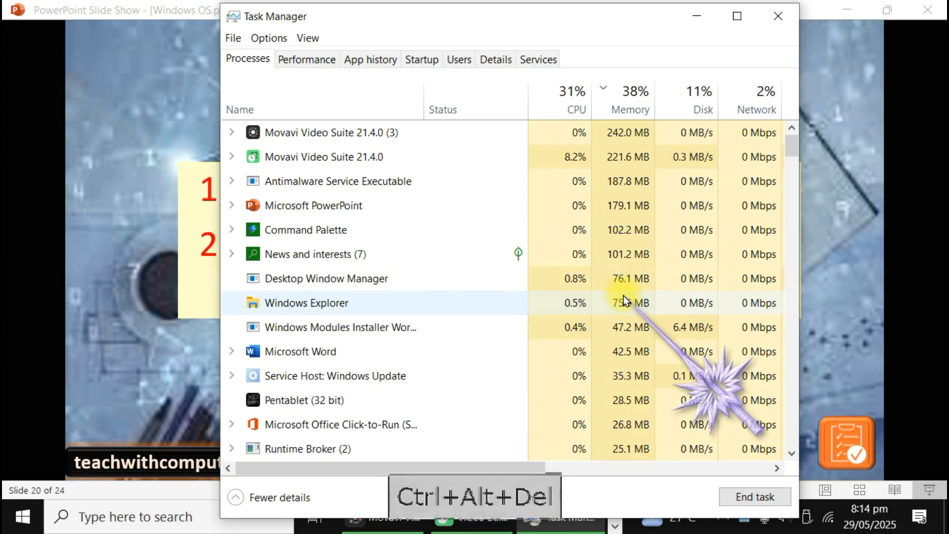
drag(525, 25, 459, 2)
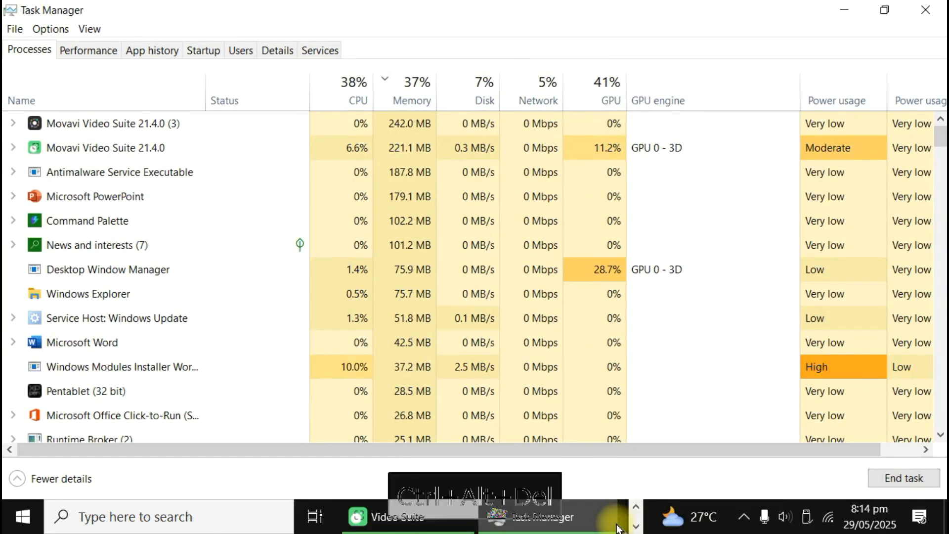
Switch to Microsoft Word, type 'ddfmsy' into the document, and minimize Word.
click(637, 508)
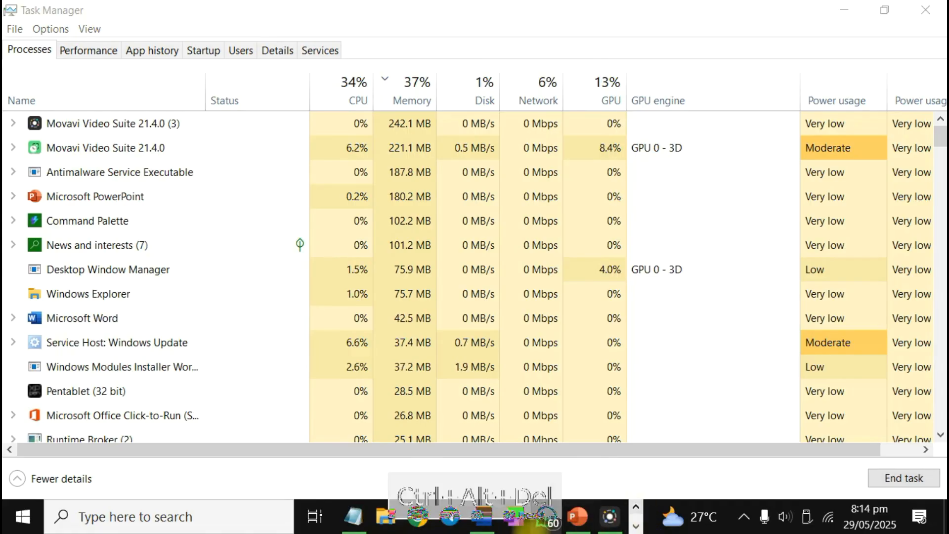
click(484, 516)
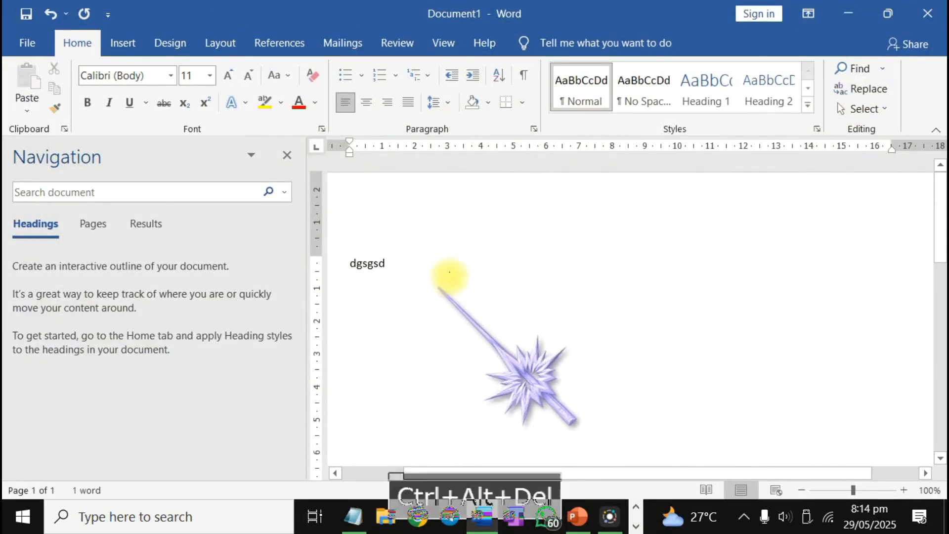
text(ddfmsy)
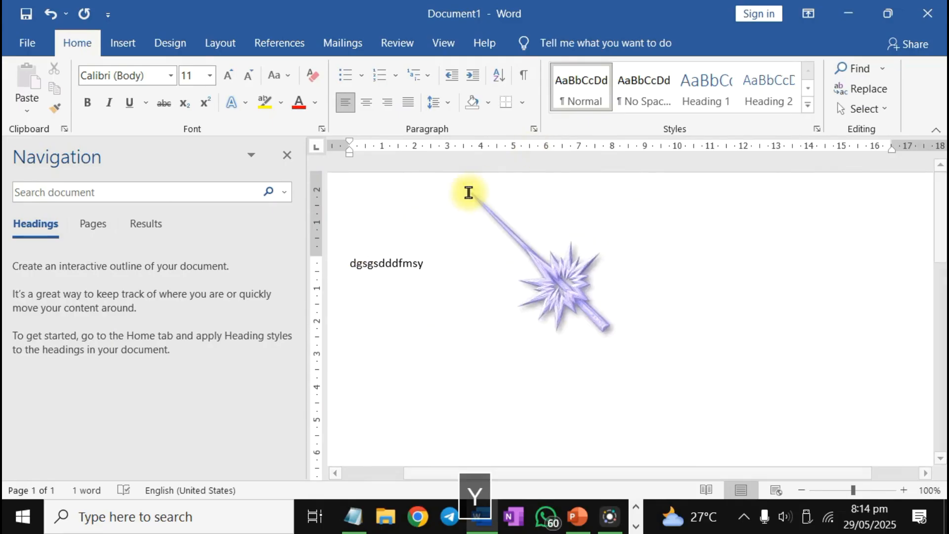
click(848, 13)
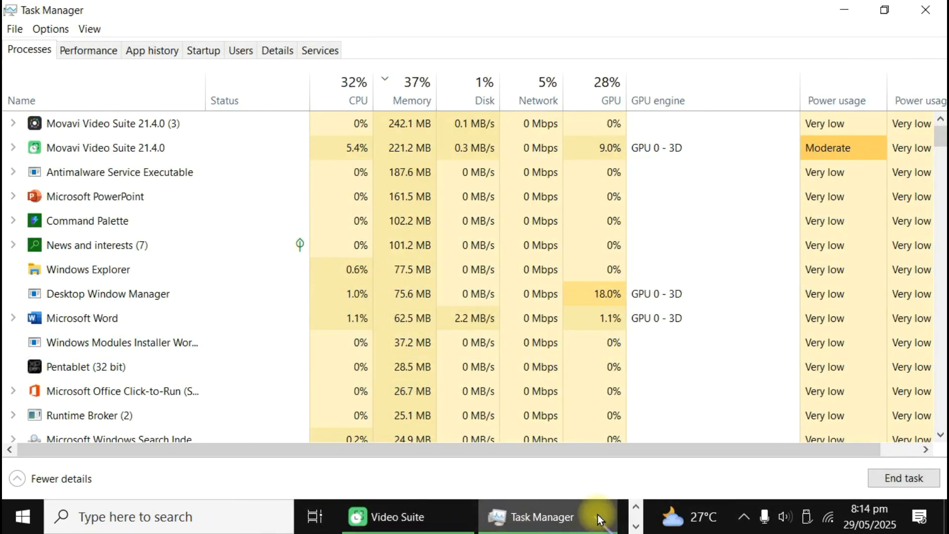
Bring Task Manager forward, end the Microsoft Word task, and restore the window down.
click(636, 507)
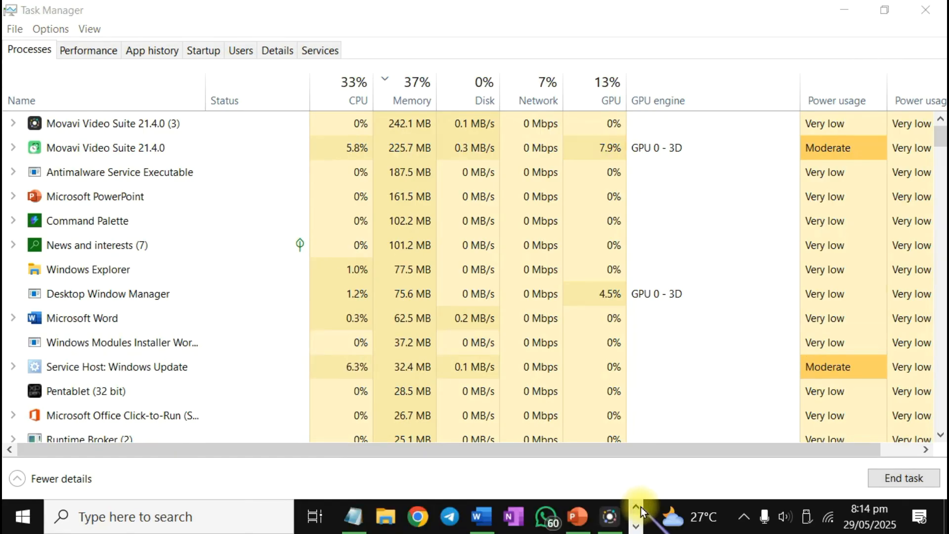
click(636, 525)
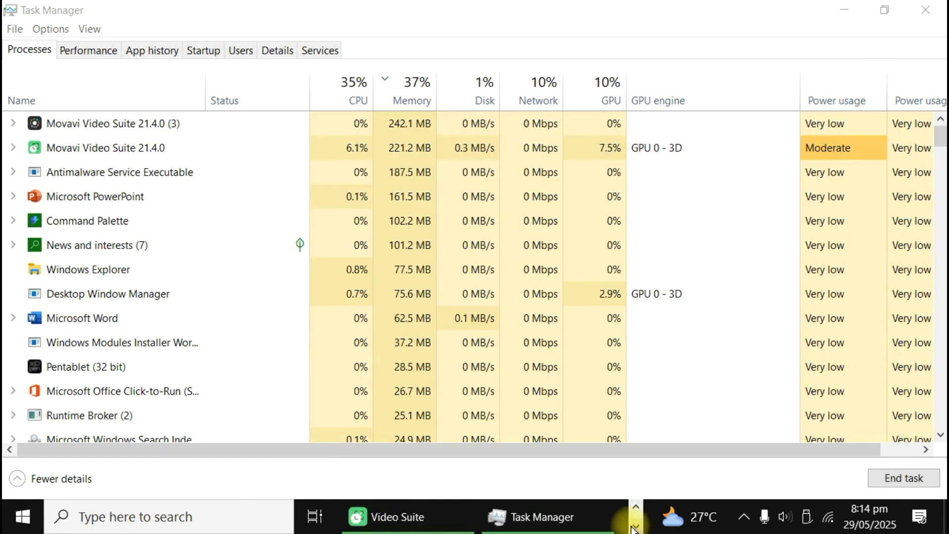
click(552, 522)
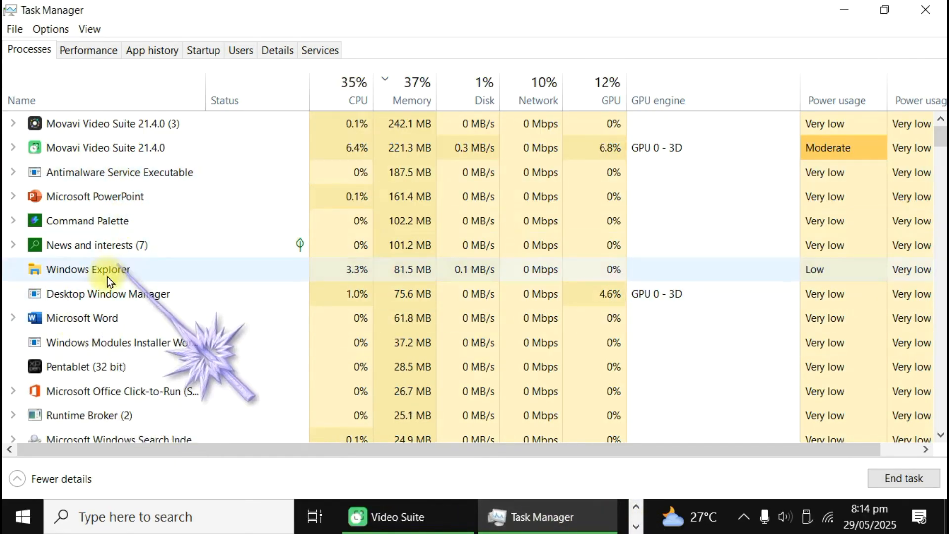
right_click(81, 319)
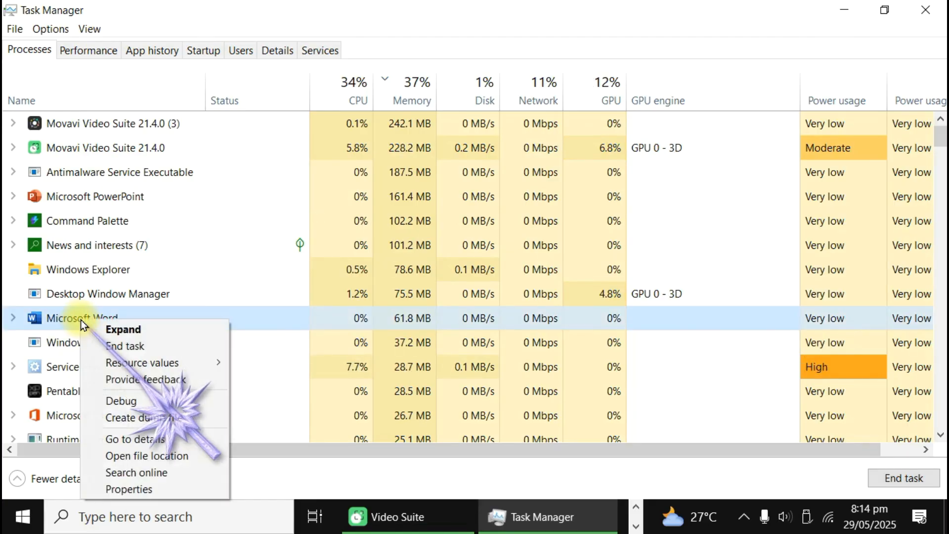
click(130, 348)
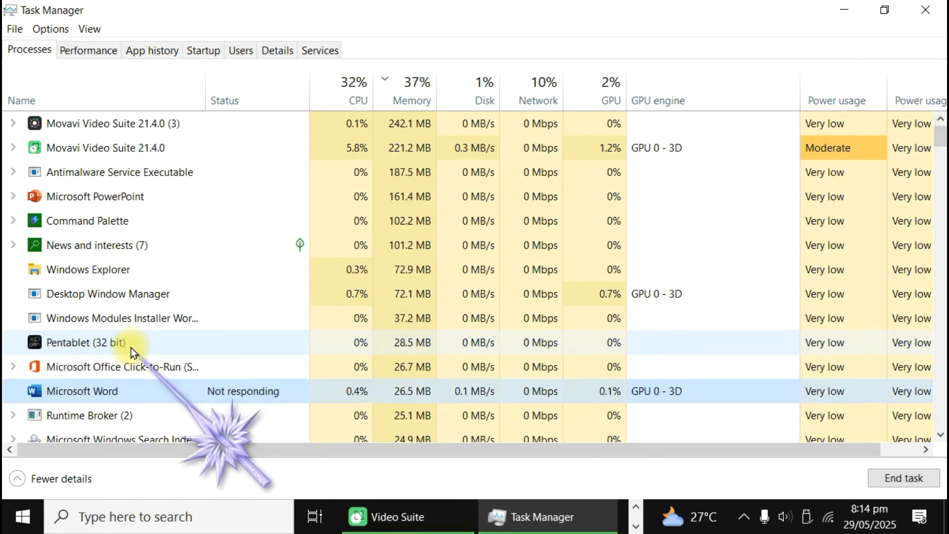
click(885, 11)
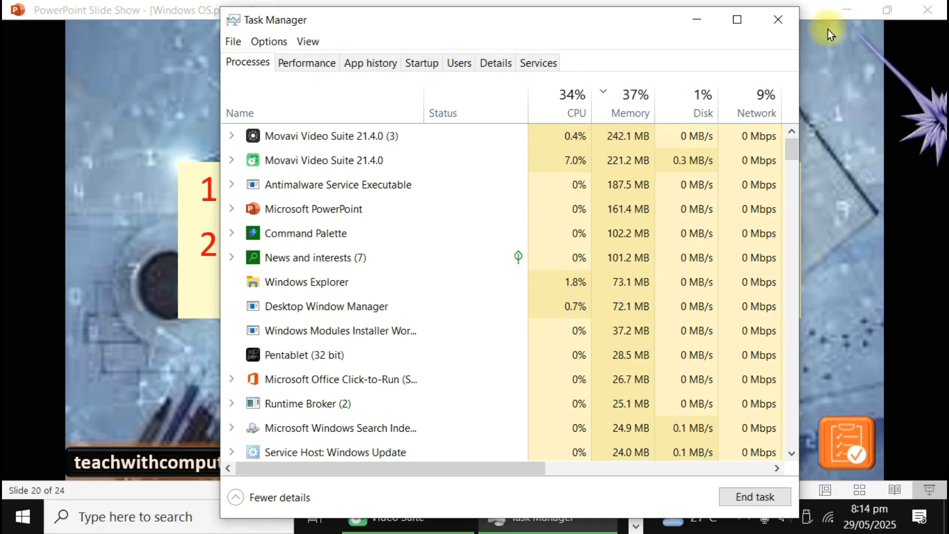
Minimize Task Manager and open the Power & sleep settings page via Windows search 'power & sleep'.
click(704, 20)
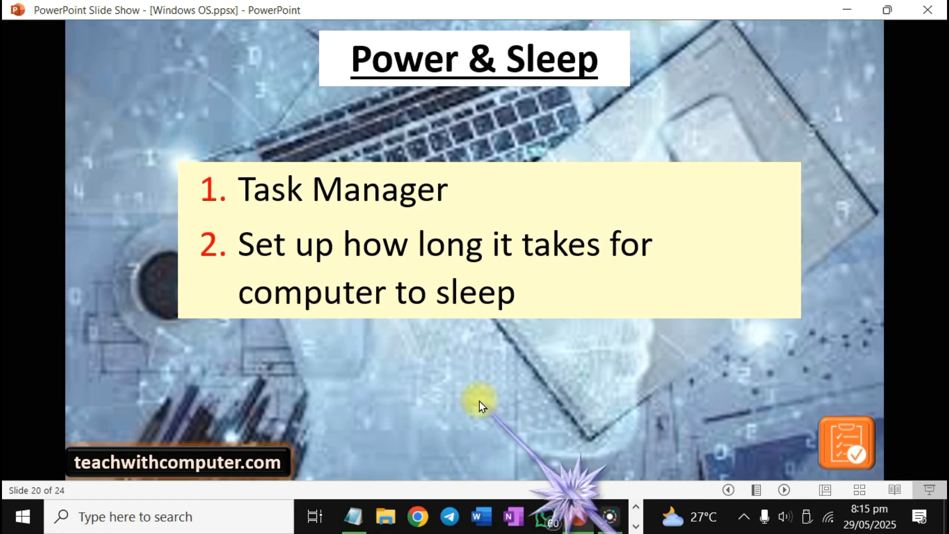
click(157, 514)
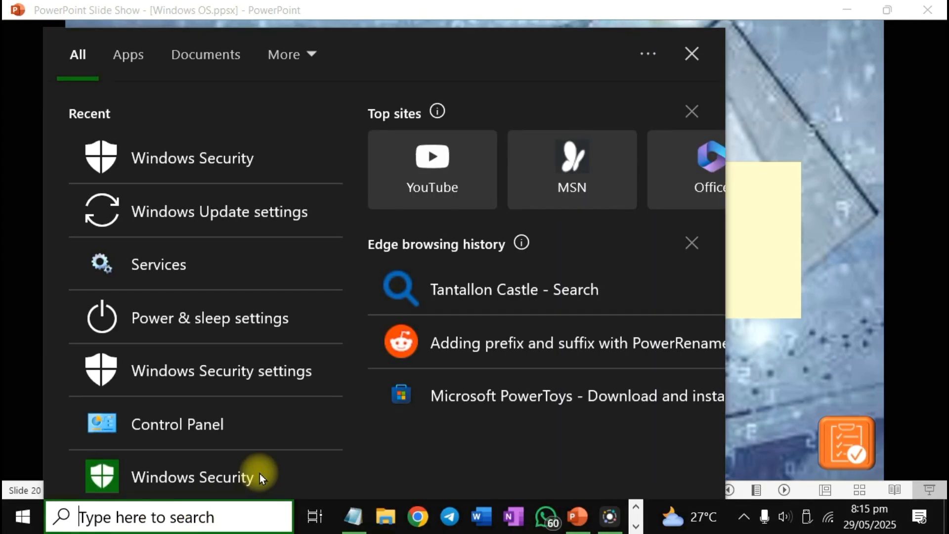
text(power )
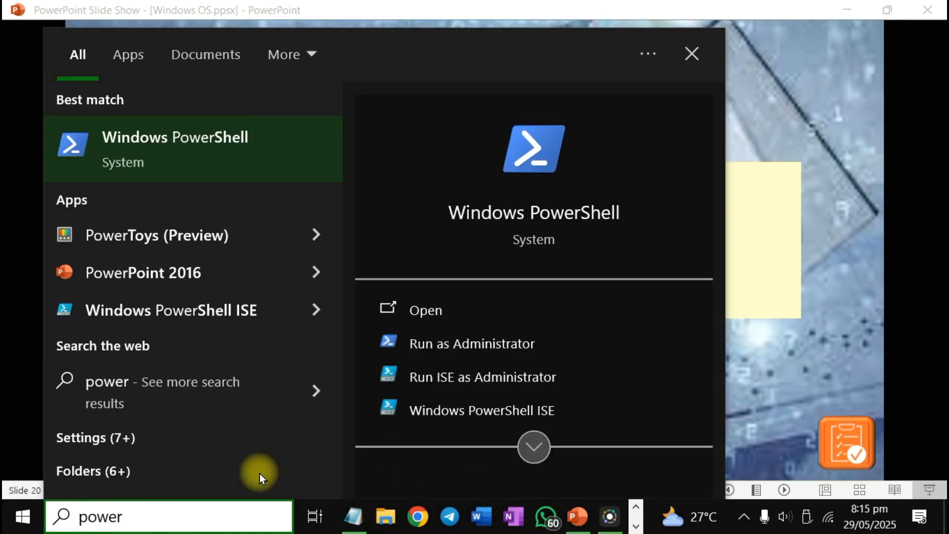
text(&s)
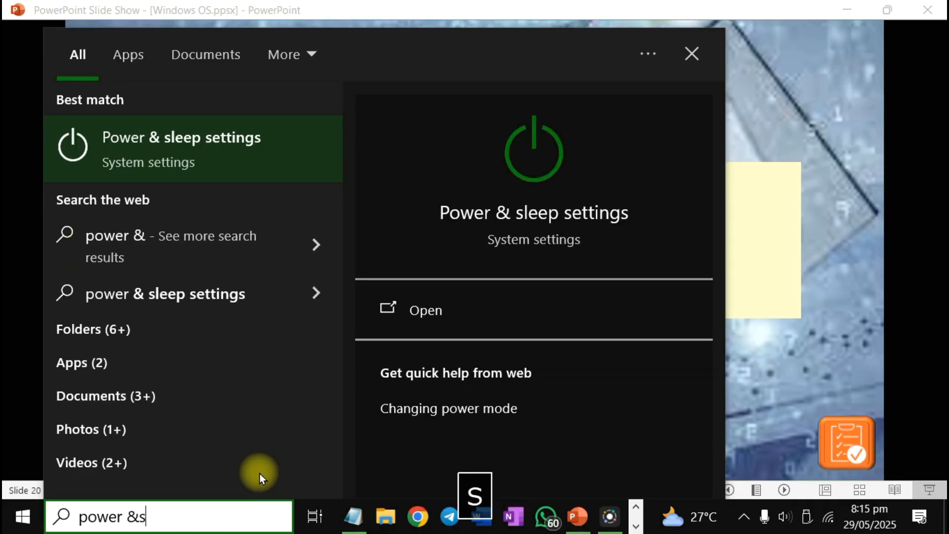
key(BackSpace)
text(sleep)
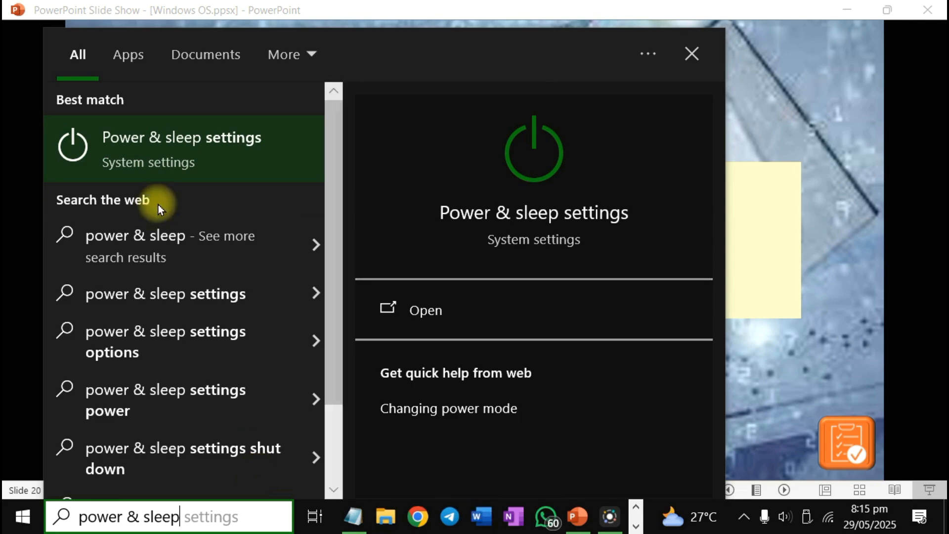
click(162, 145)
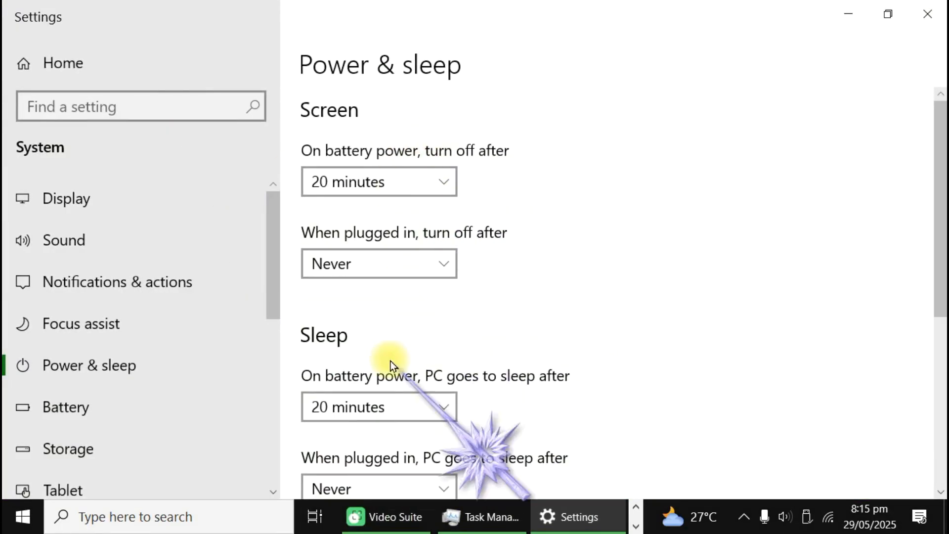
Keep battery screen-off time at 20 minutes, close Settings, and return to the Windows Operating System menu slide.
scroll(385, 295, down, 3)
scroll(388, 291, up, 3)
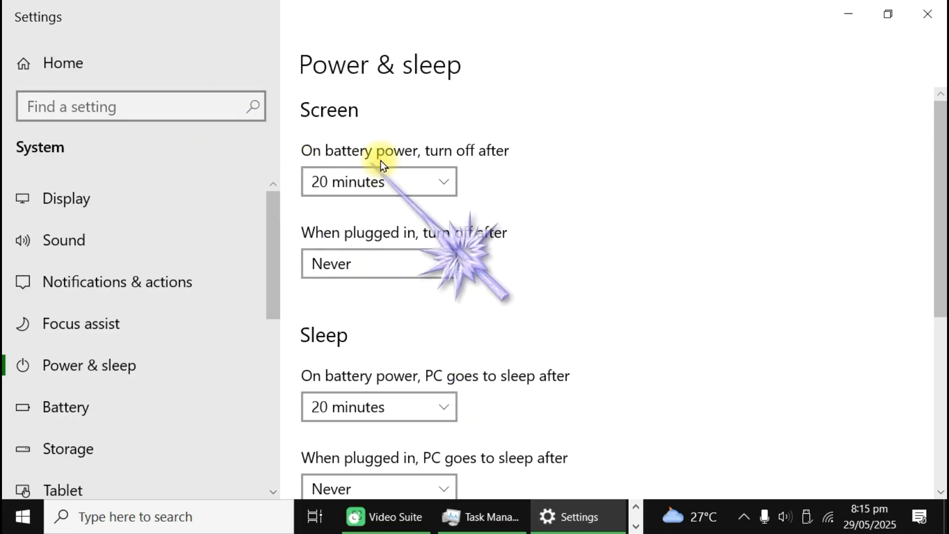
click(437, 182)
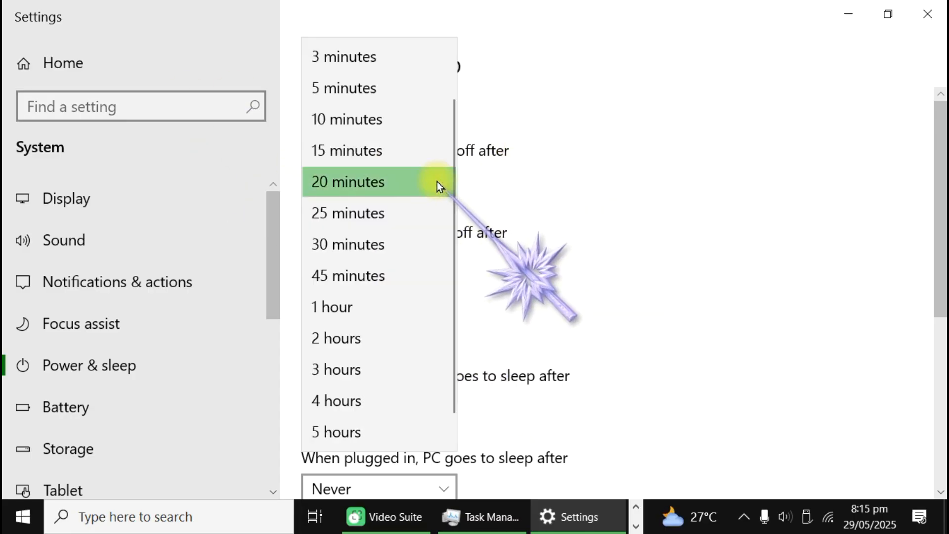
click(385, 193)
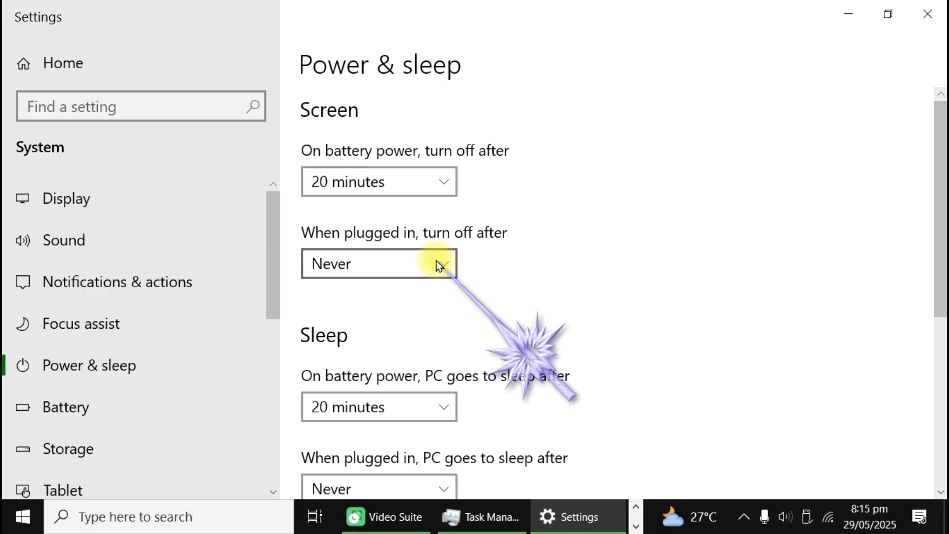
scroll(514, 298, down, 3)
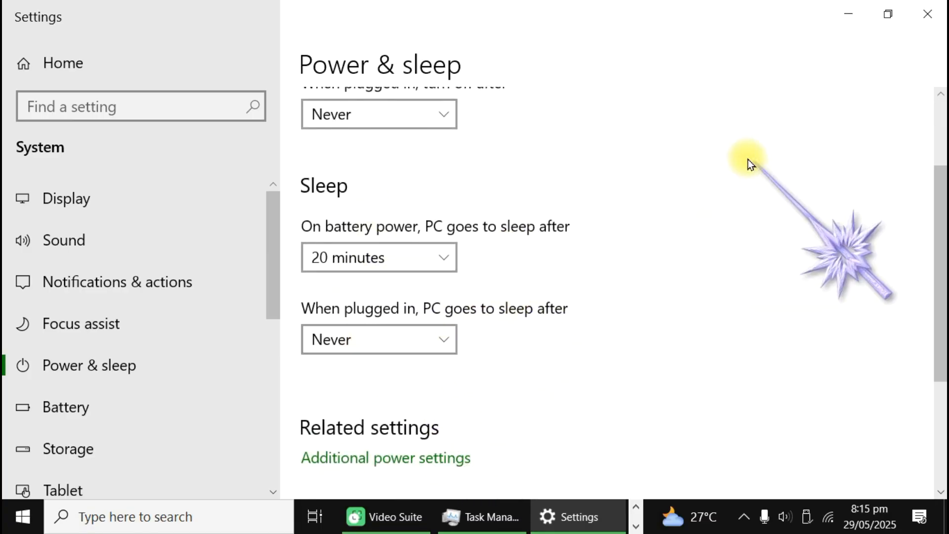
click(939, 19)
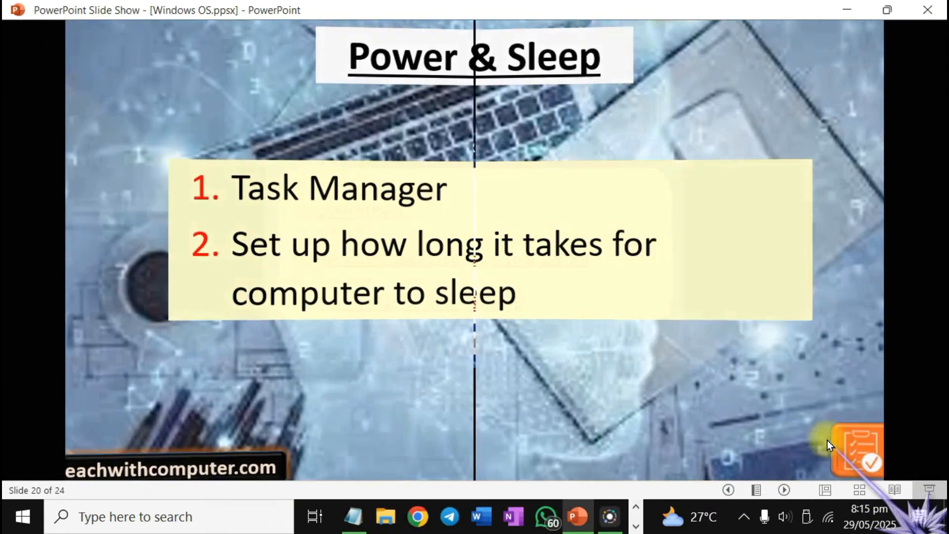
click(828, 441)
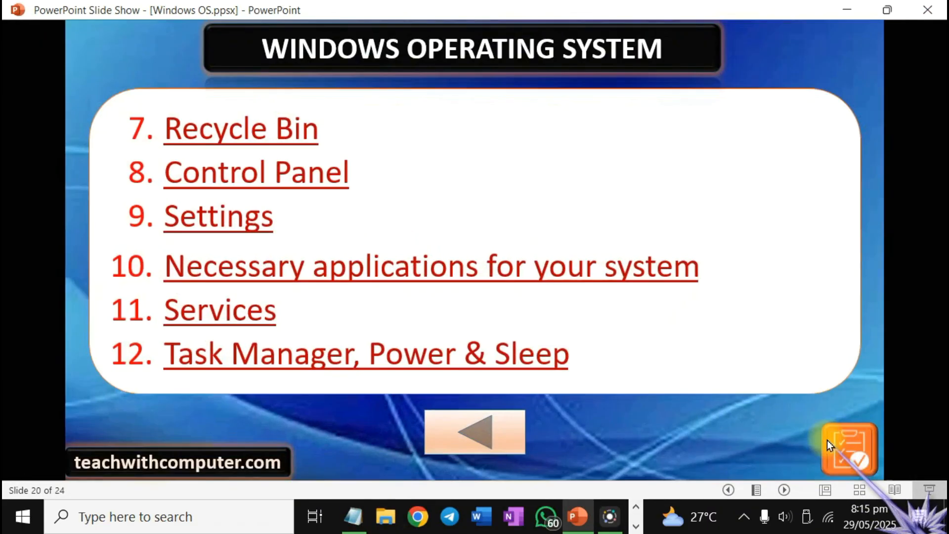